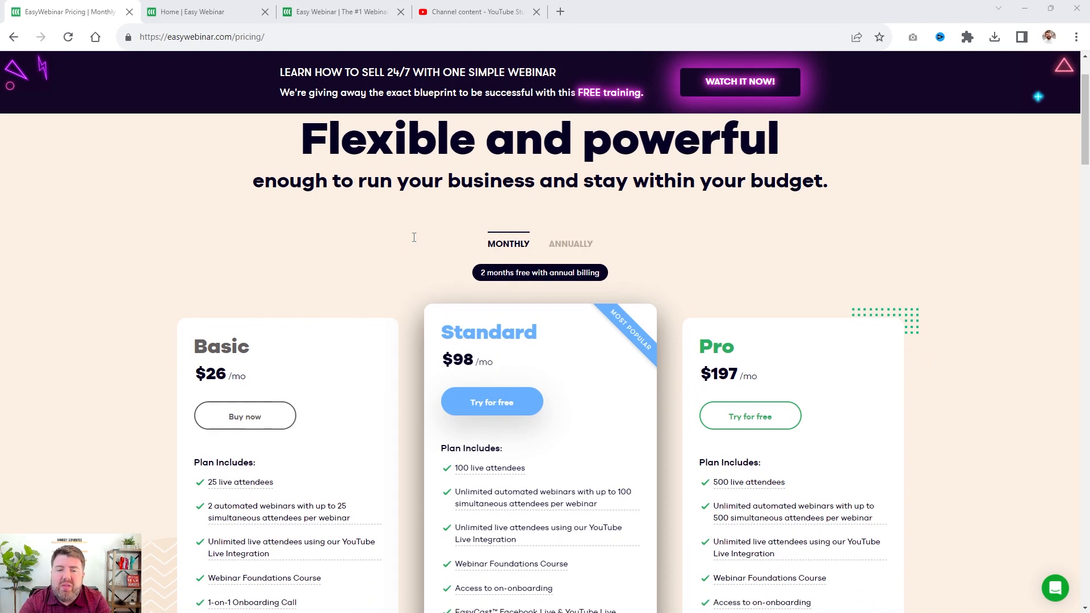
Review the Basic, Standard and Pro plans on the EasyWebinar pricing page and close that page
{"action": "scroll", "coordinate": [410, 229], "scroll_direction": "down", "scroll_amount": 3}
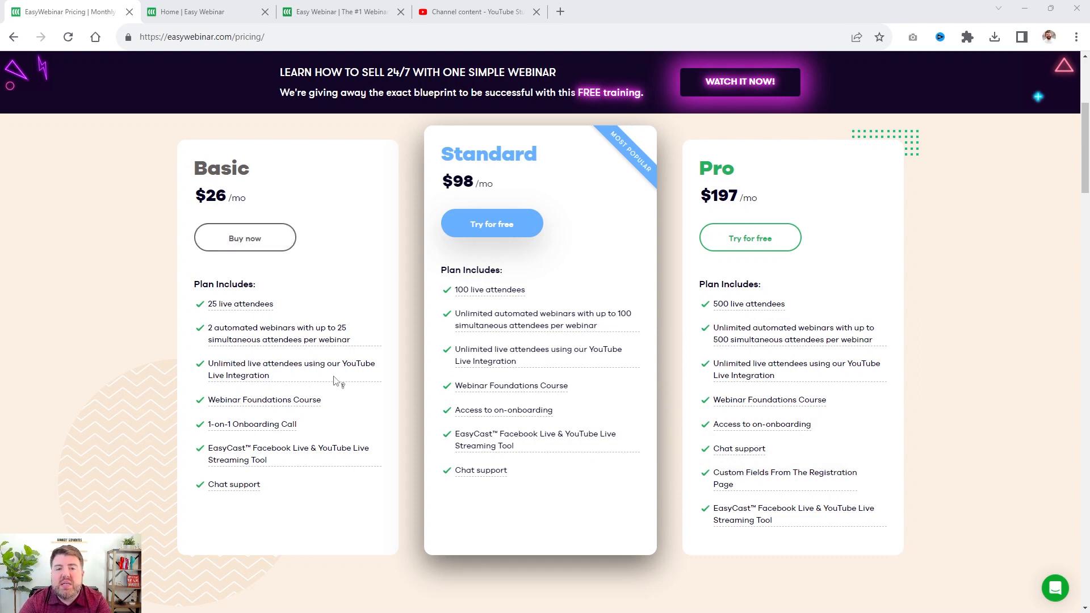
{"action": "scroll", "coordinate": [339, 381], "scroll_direction": "up", "scroll_amount": 1}
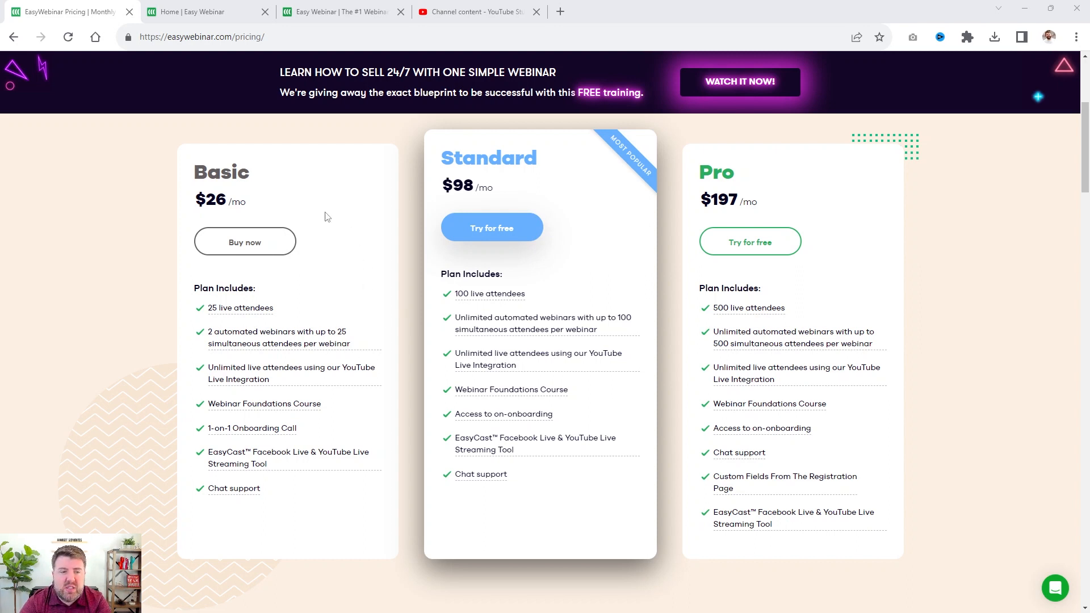
{"action": "scroll", "coordinate": [318, 336], "scroll_direction": "up", "scroll_amount": 1}
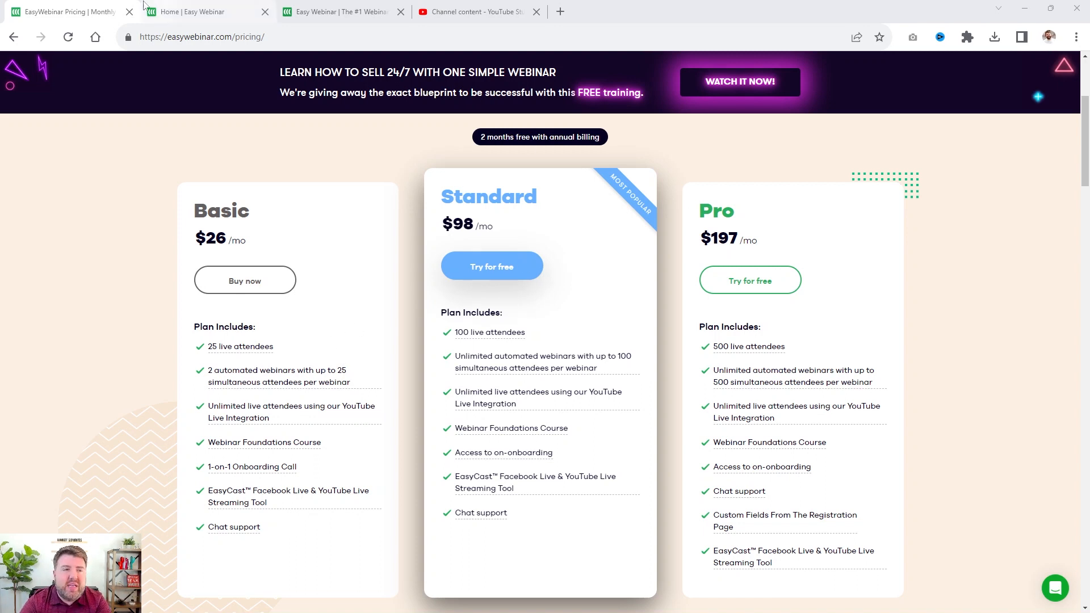
{"action": "left_click", "coordinate": [129, 12]}
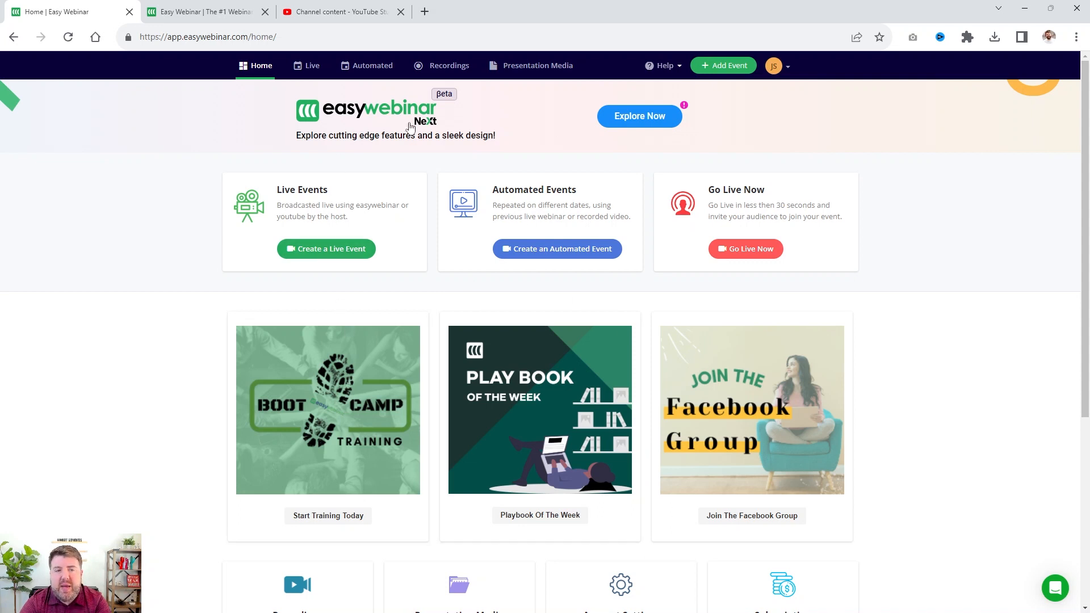
Go to the My Webinars page of the EasyWebinar Next beta and start creating an automated webinar
{"action": "left_click_drag", "start_coordinate": [267, 107], "coordinate": [163, 150]}
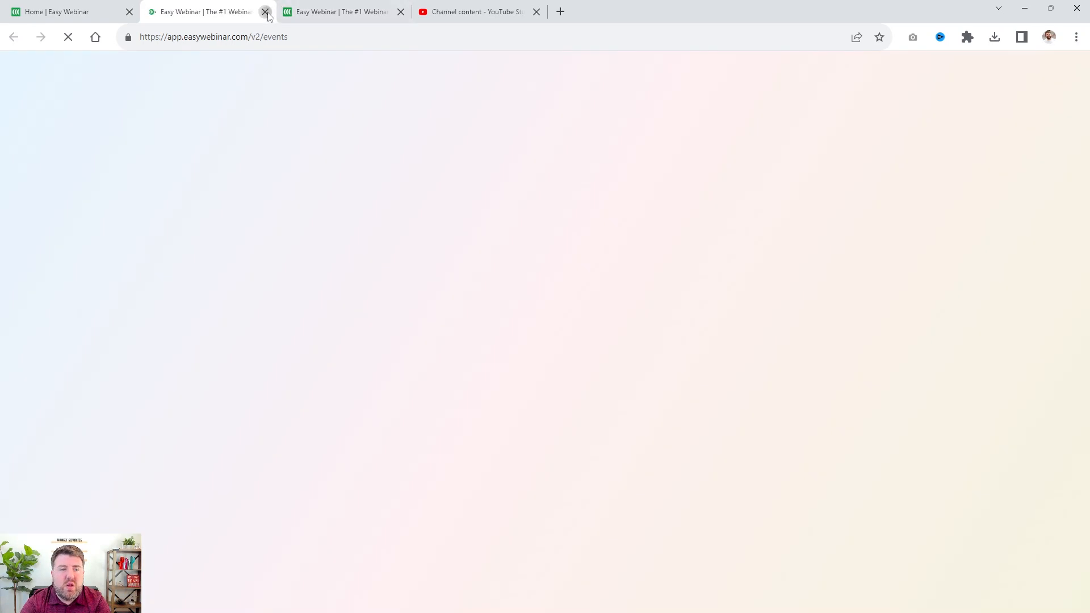
{"action": "left_click", "coordinate": [265, 12]}
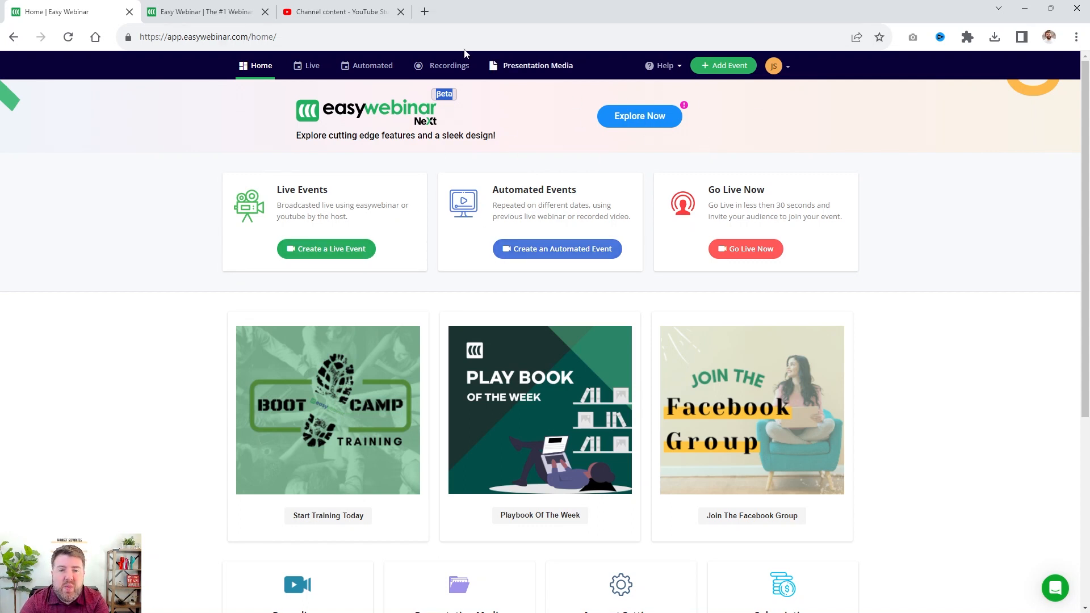
{"action": "left_click", "coordinate": [199, 13]}
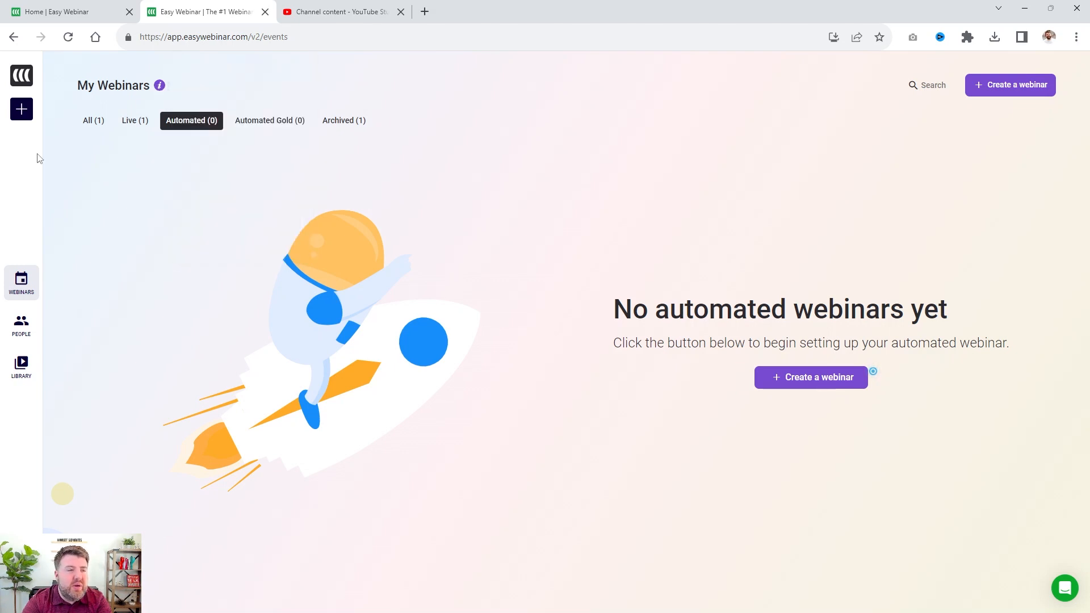
{"action": "left_click", "coordinate": [22, 110]}
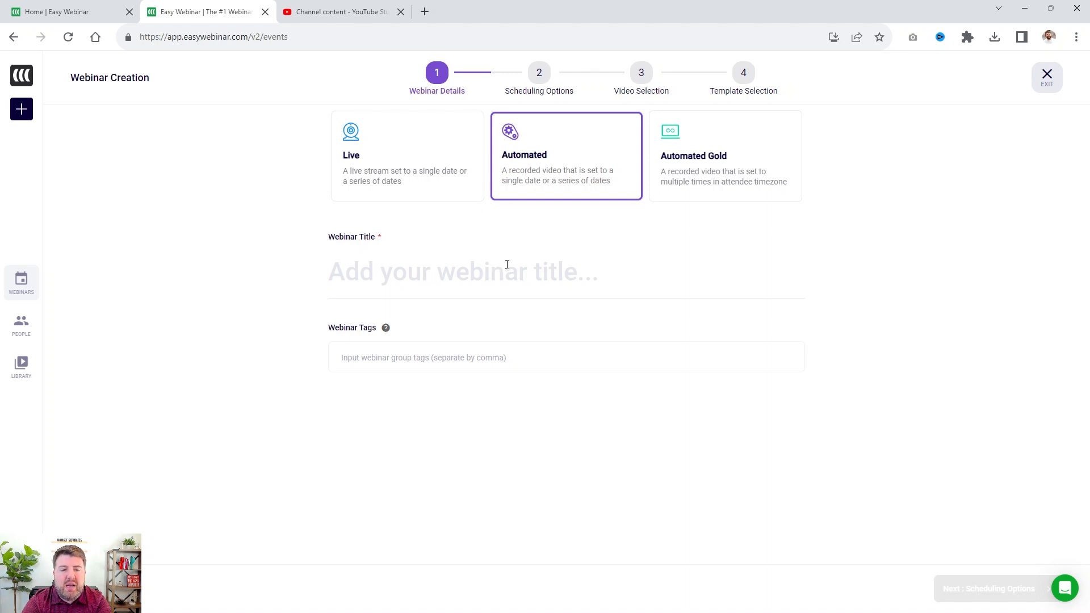
{"action": "left_click", "coordinate": [452, 282]}
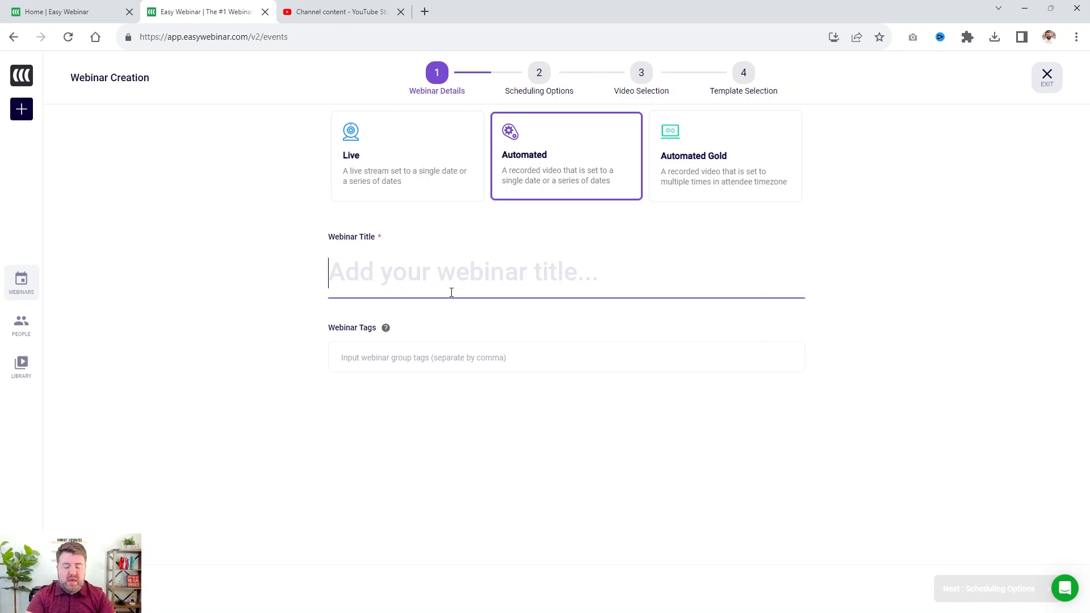
{"action": "type", "text": "Eery"}
{"action": "key", "text": "BackSpace"}
{"action": "key", "text": "BackSpace"}
{"action": "key", "text": "BackSpace"}
{"action": "type", "text": "ver"}
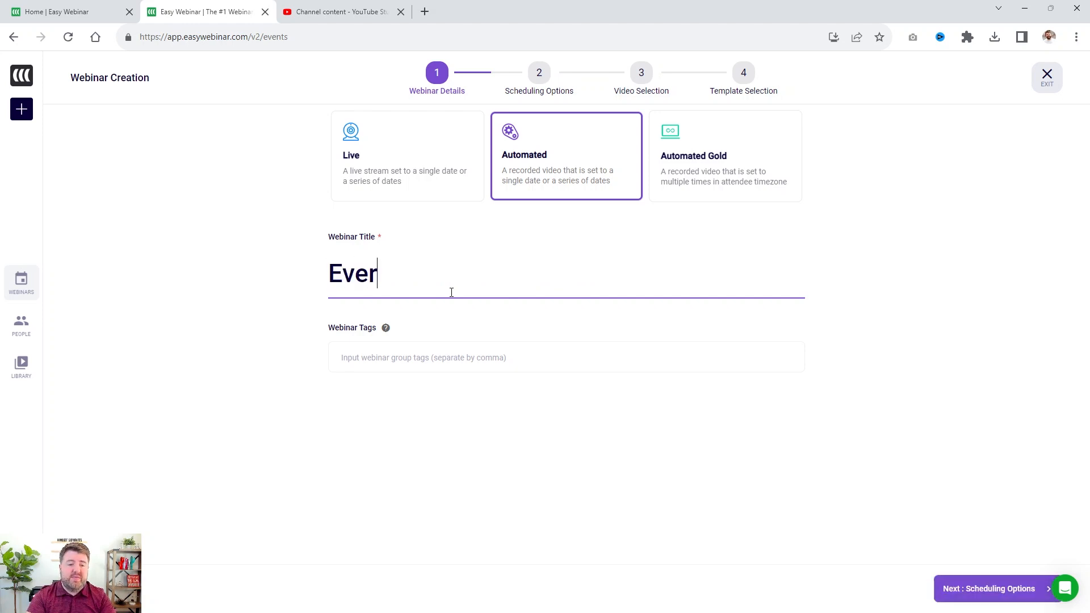
{"action": "type", "text": "ything You N"}
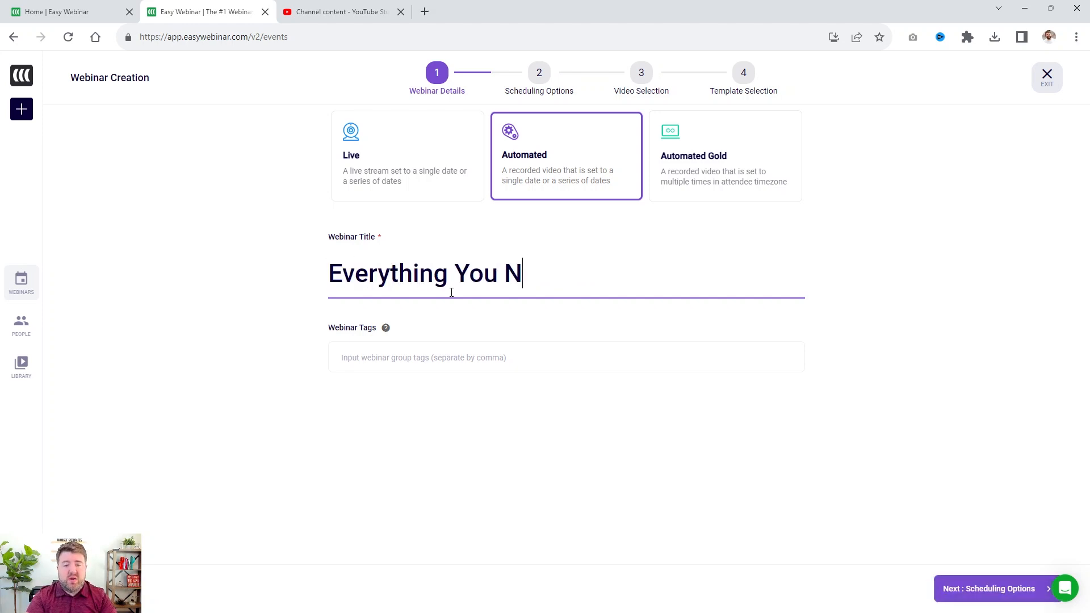
{"action": "type", "text": "eed to KNow"}
{"action": "key", "text": "BackSpace"}
{"action": "key", "text": "BackSpace"}
{"action": "key", "text": "BackSpace"}
{"action": "key", "text": "BackSpace"}
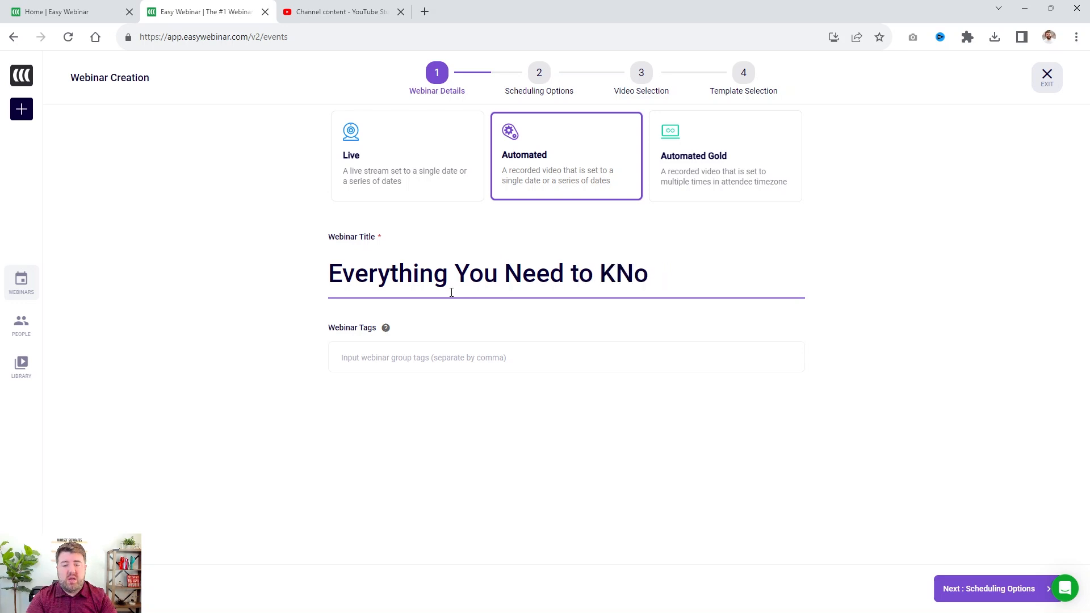
{"action": "type", "text": "now Abou"}
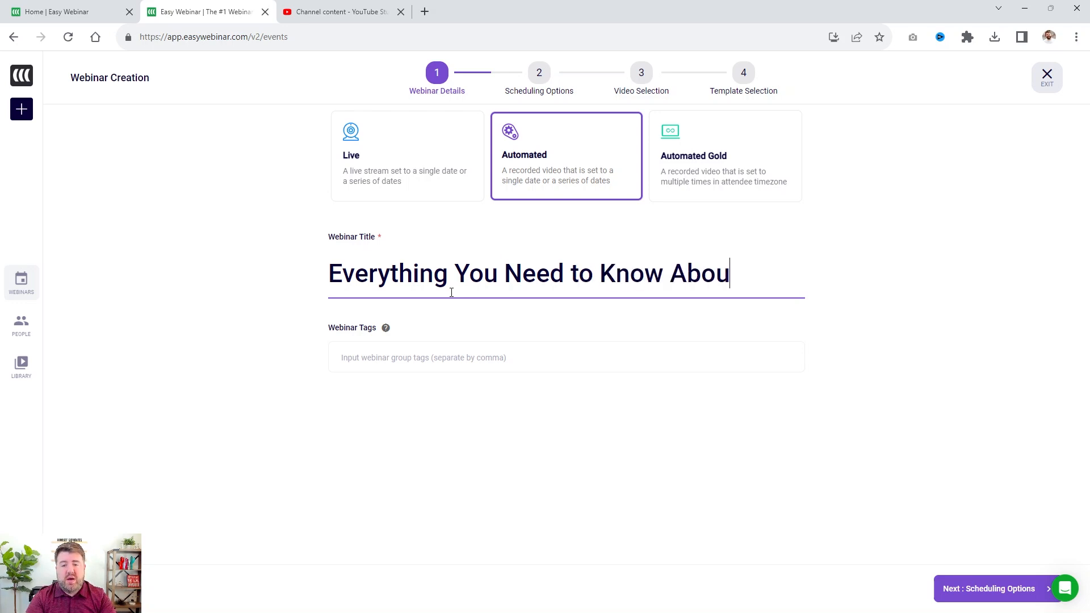
{"action": "type", "text": "t the V"}
{"action": "key", "text": "BackSpace"}
{"action": "key", "text": "BackSpace"}
{"action": "key", "text": "BackSpace"}
{"action": "key", "text": "BackSpace"}
{"action": "key", "text": "BackSpace"}
{"action": "key", "text": "BackSpace"}
{"action": "key", "text": "BackSpace"}
{"action": "key", "text": "BackSpace"}
{"action": "key", "text": "BackSpace"}
{"action": "key", "text": "BackSpace"}
{"action": "key", "text": "BackSpace"}
{"action": "key", "text": "BackSpace"}
{"action": "key", "text": "BackSpace"}
{"action": "key", "text": "BackSpace"}
{"action": "key", "text": "BackSpace"}
{"action": "key", "text": "BackSpace"}
{"action": "key", "text": "BackSpace"}
{"action": "key", "text": "BackSpace"}
{"action": "key", "text": "BackSpace"}
{"action": "key", "text": "BackSpace"}
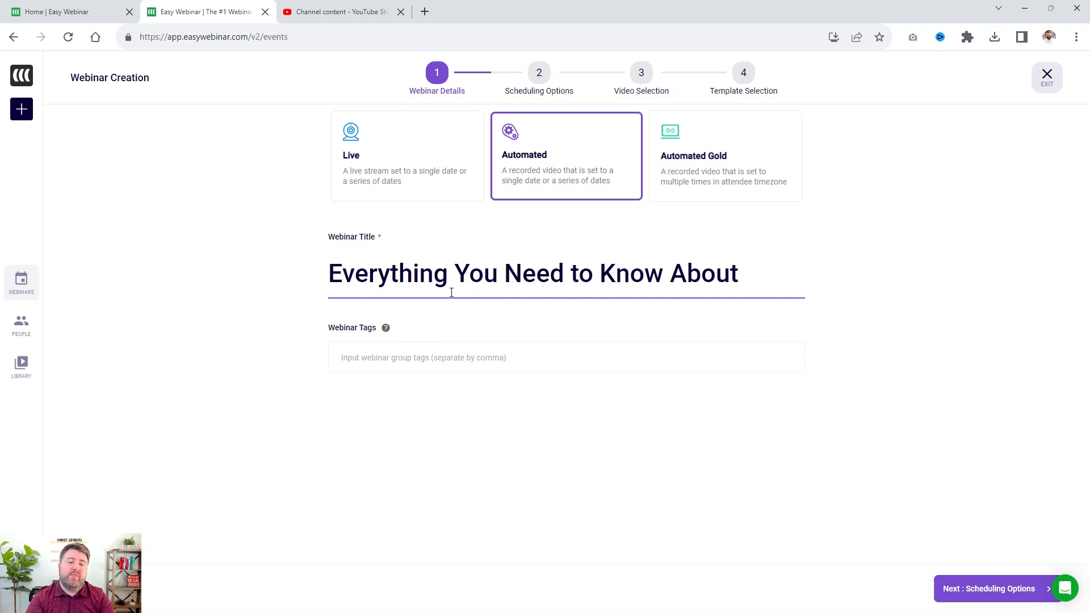
{"action": "key", "text": "BackSpace"}
{"action": "key", "text": "BackSpace"}
{"action": "key", "text": "BackSpace"}
{"action": "key", "text": "BackSpace"}
{"action": "key", "text": "BackSpace"}
{"action": "key", "text": "BackSpace"}
{"action": "key", "text": "BackSpace"}
{"action": "key", "text": "BackSpace"}
{"action": "key", "text": "BackSpace"}
{"action": "key", "text": "BackSpace"}
{"action": "key", "text": "BackSpace"}
{"action": "key", "text": "BackSpace"}
{"action": "key", "text": "BackSpace"}
{"action": "key", "text": "BackSpace"}
{"action": "key", "text": "BackSpace"}
{"action": "key", "text": "BackSpace"}
{"action": "key", "text": "BackSpace"}
{"action": "key", "text": "BackSpace"}
Title the webinar "Buying a Home with a VA Loan" and continue to the scheduling options
{"action": "type", "text": "Buying a Hom"}
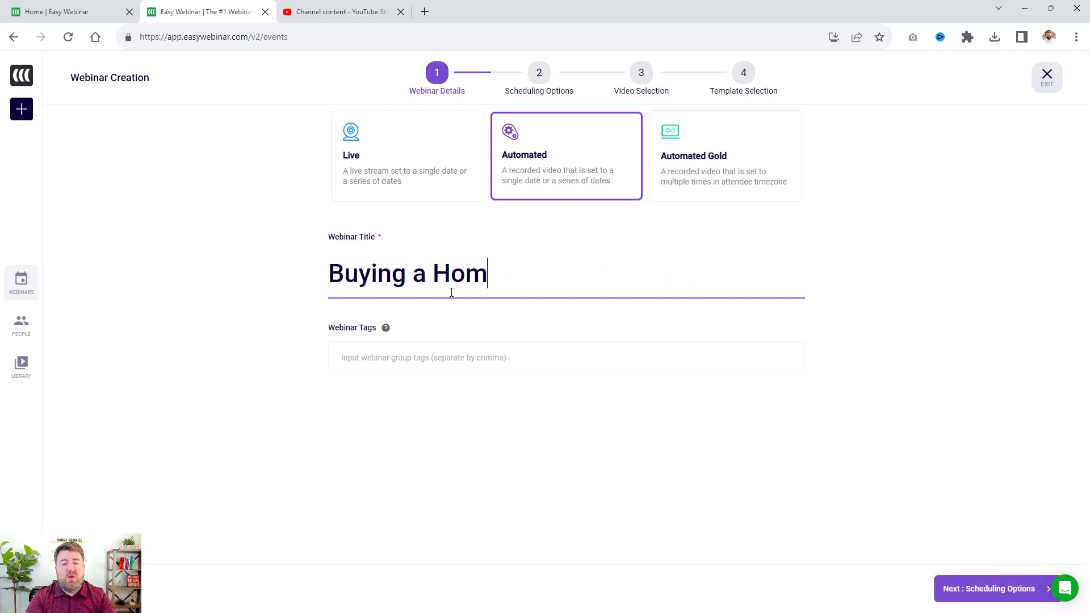
{"action": "type", "text": "e with A"}
{"action": "key", "text": "BackSpace"}
{"action": "type", "text": "a VA Loan"}
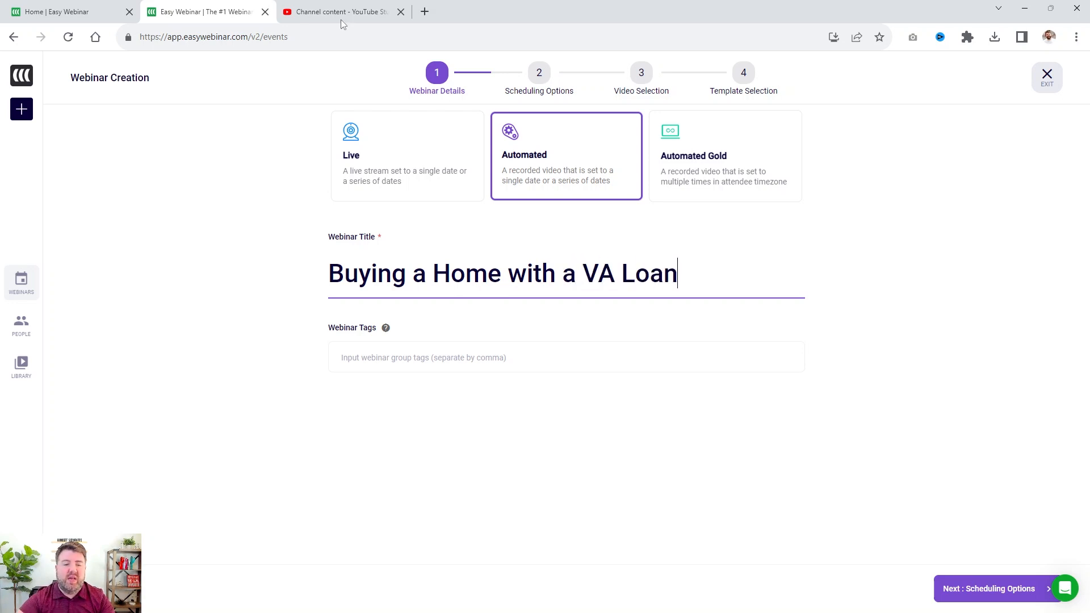
{"action": "left_click", "coordinate": [741, 460]}
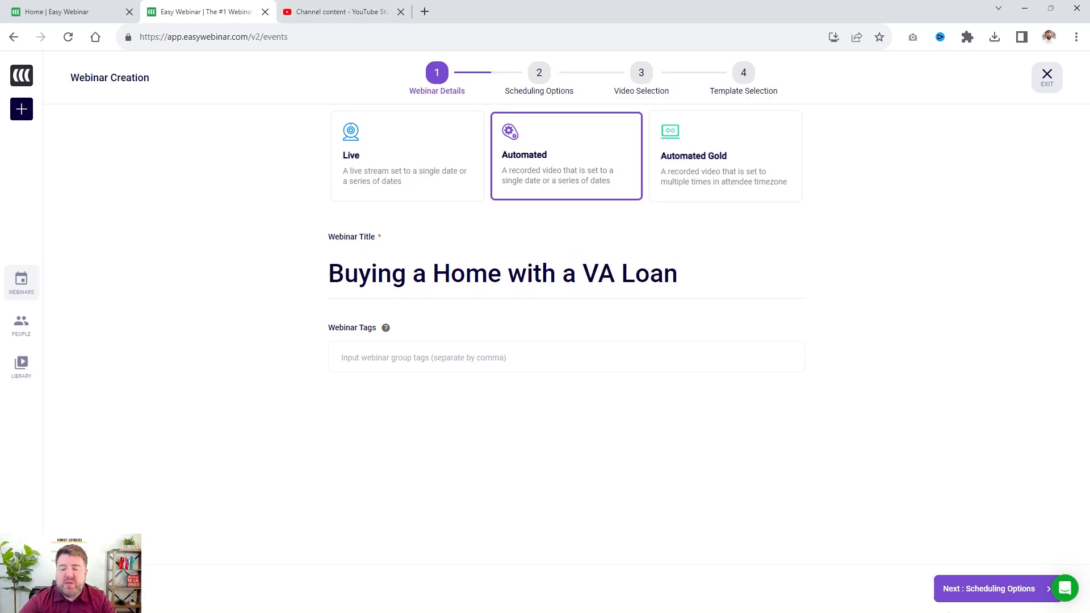
{"action": "left_click", "coordinate": [973, 589]}
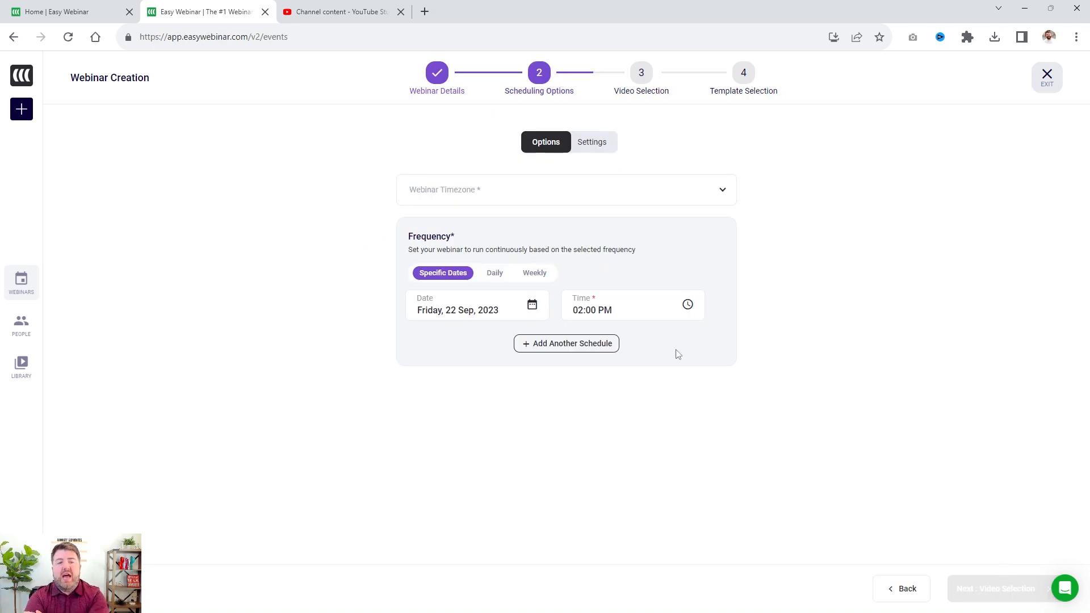
Set the webinar timezone to (UTC-06:00)-Central Time (US & Canada)
{"action": "left_click", "coordinate": [460, 198]}
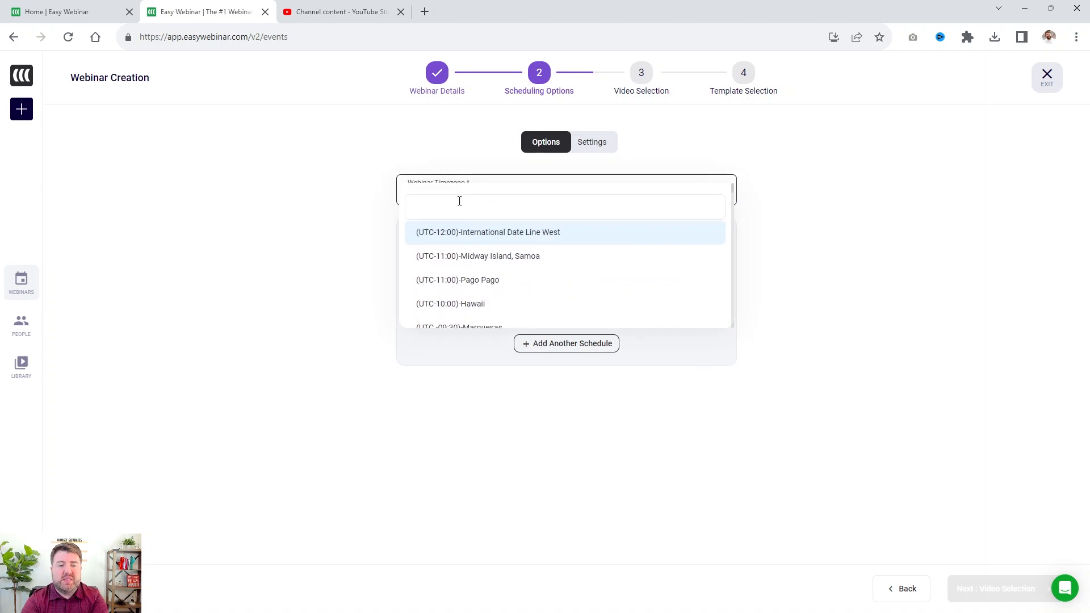
{"action": "type", "text": "centr"}
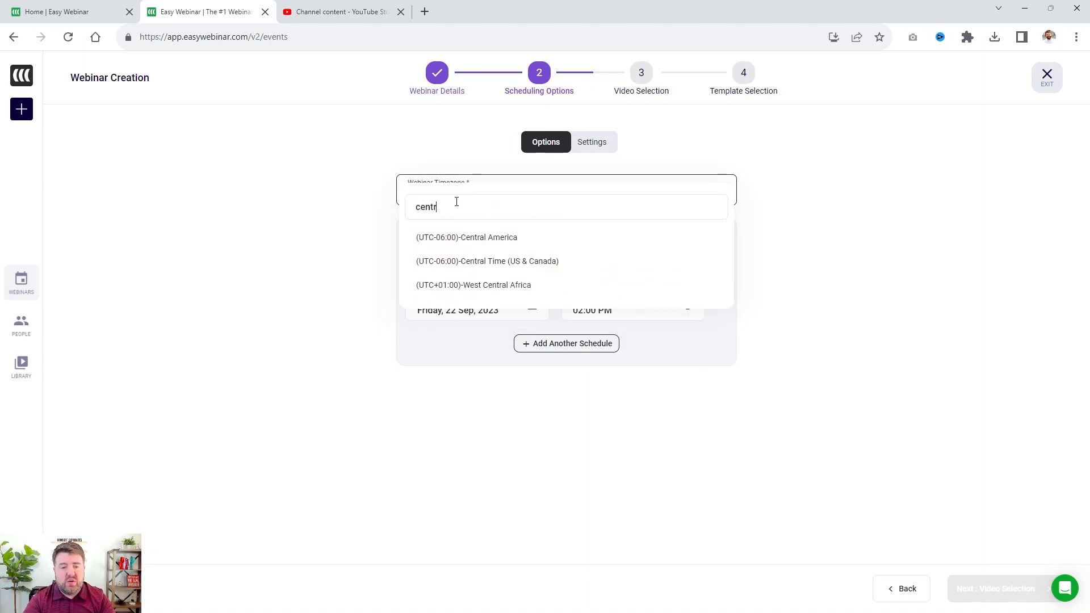
{"action": "left_click", "coordinate": [469, 239]}
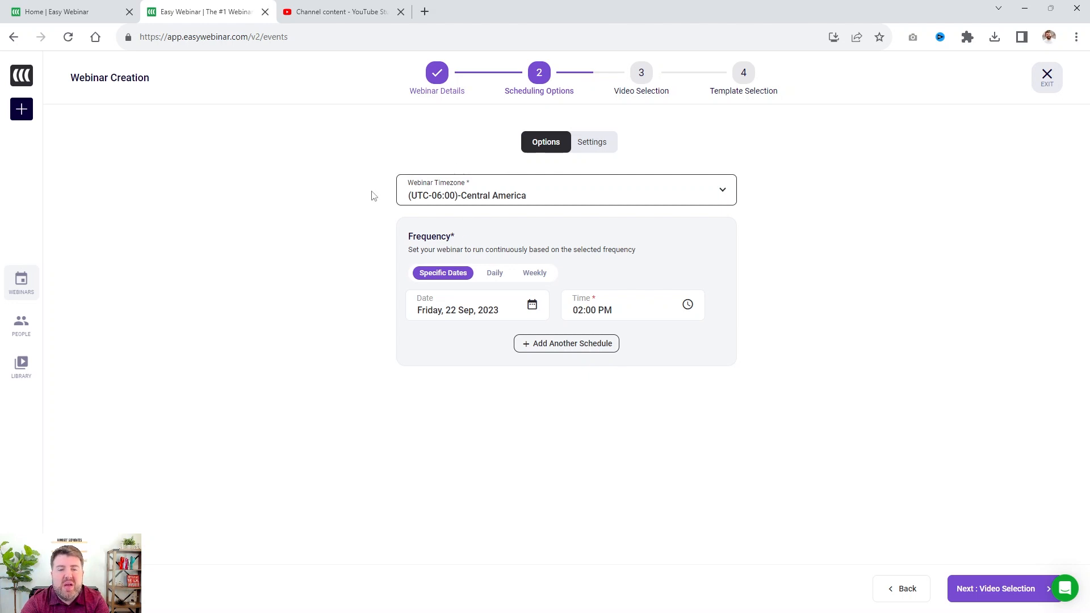
{"action": "left_click", "coordinate": [575, 198]}
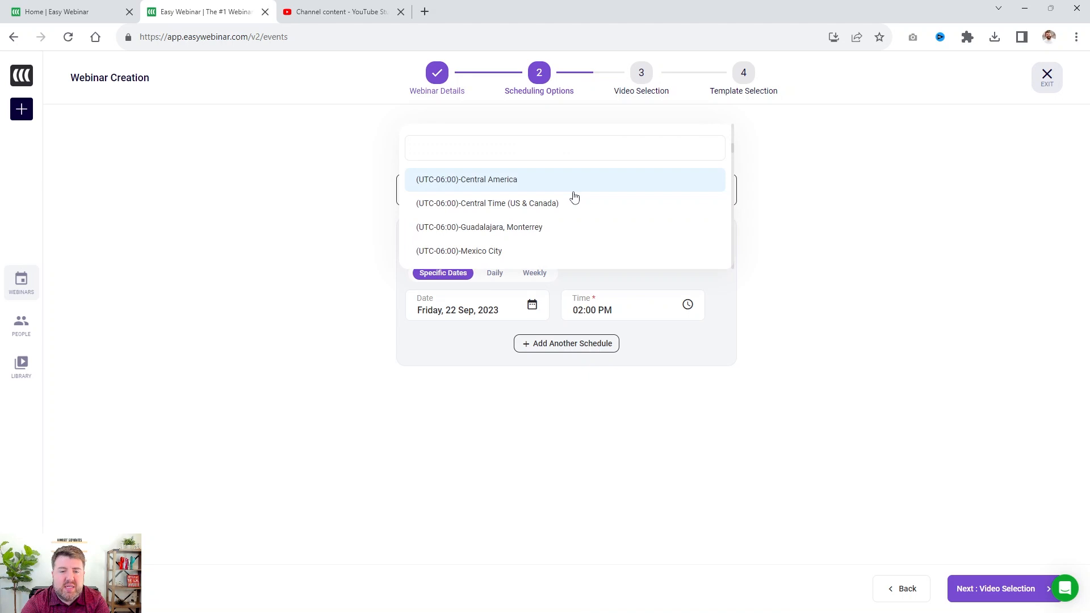
{"action": "left_click", "coordinate": [560, 205]}
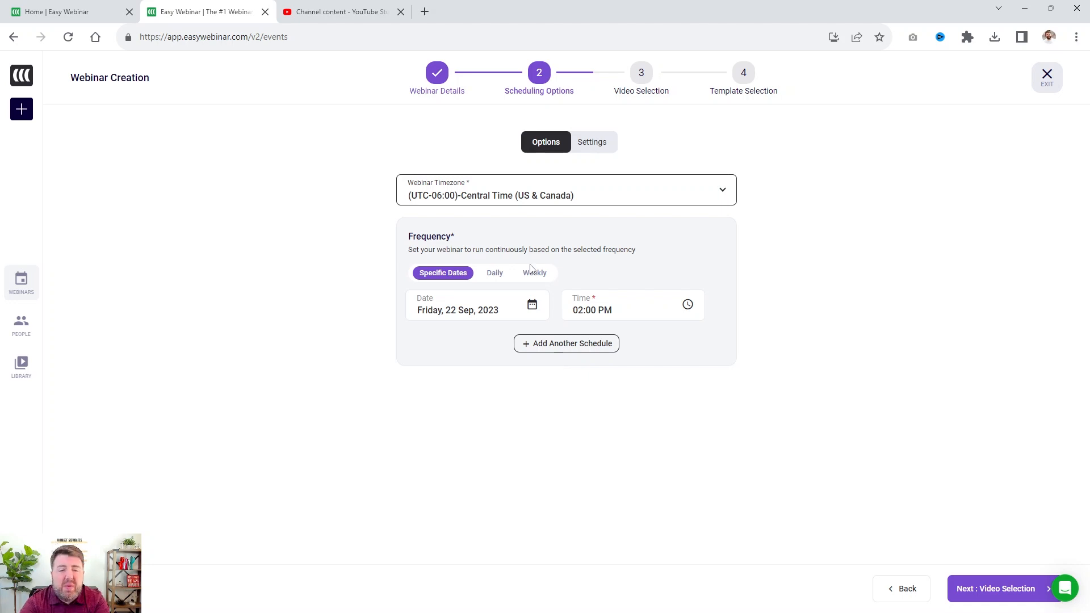
Set the webinar frequency to Daily with its first session time at 08:00 AM
{"action": "left_click", "coordinate": [498, 275]}
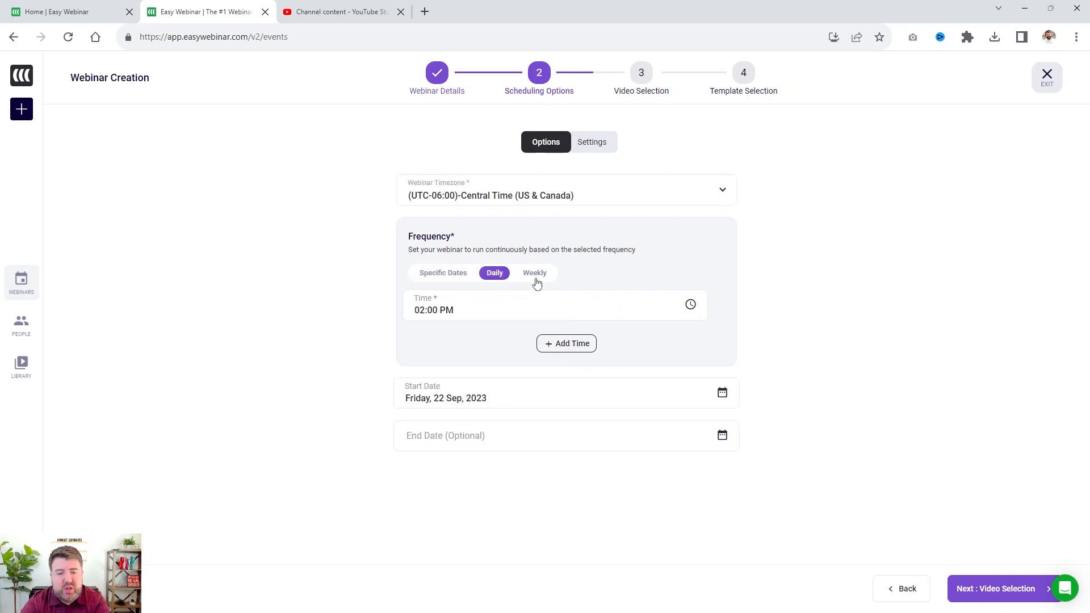
{"action": "left_click", "coordinate": [535, 275]}
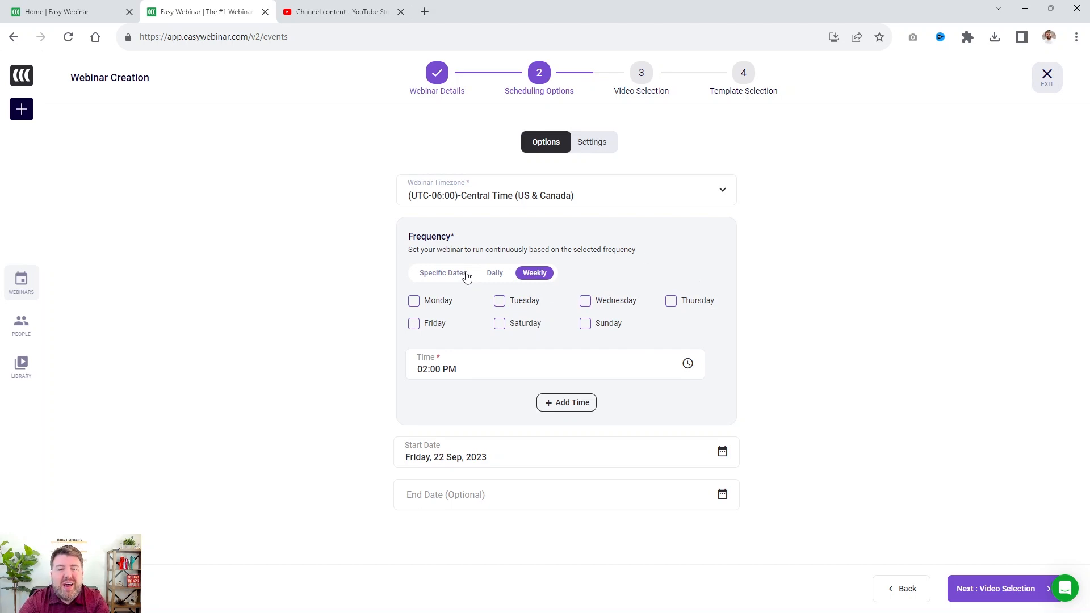
{"action": "left_click", "coordinate": [493, 275]}
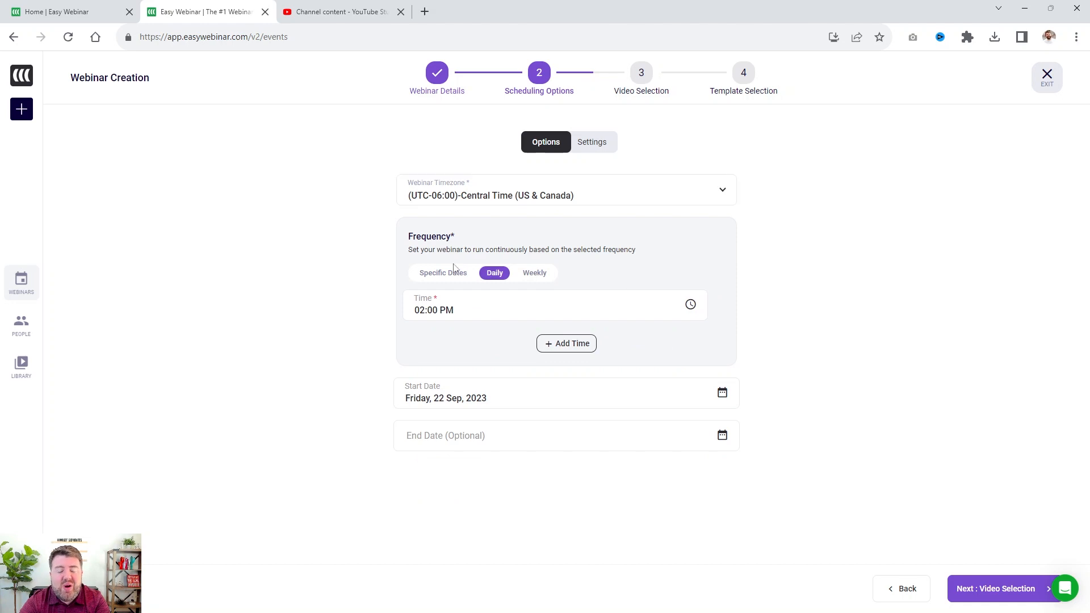
{"action": "left_click", "coordinate": [691, 305]}
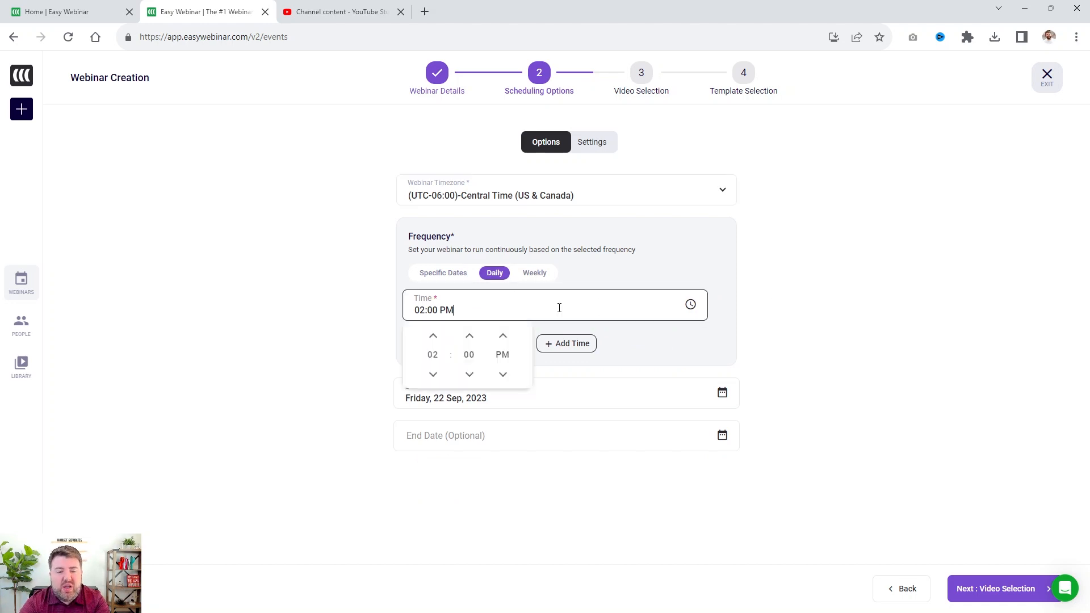
{"action": "left_click", "coordinate": [433, 337]}
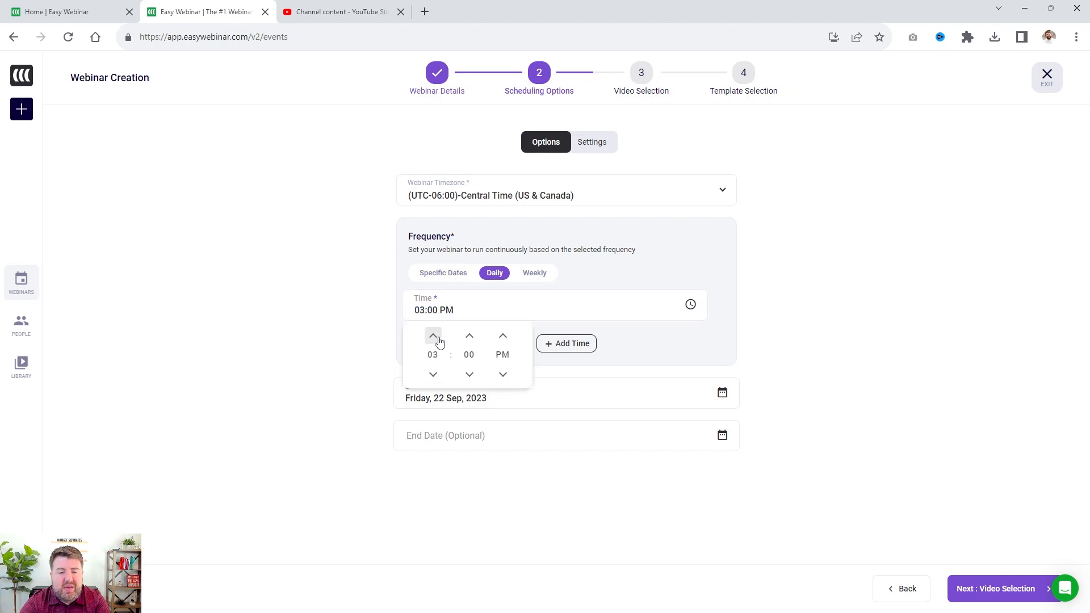
{"action": "left_click", "coordinate": [434, 336]}
{"action": "left_click", "coordinate": [434, 336]}
{"action": "left_click", "coordinate": [433, 337]}
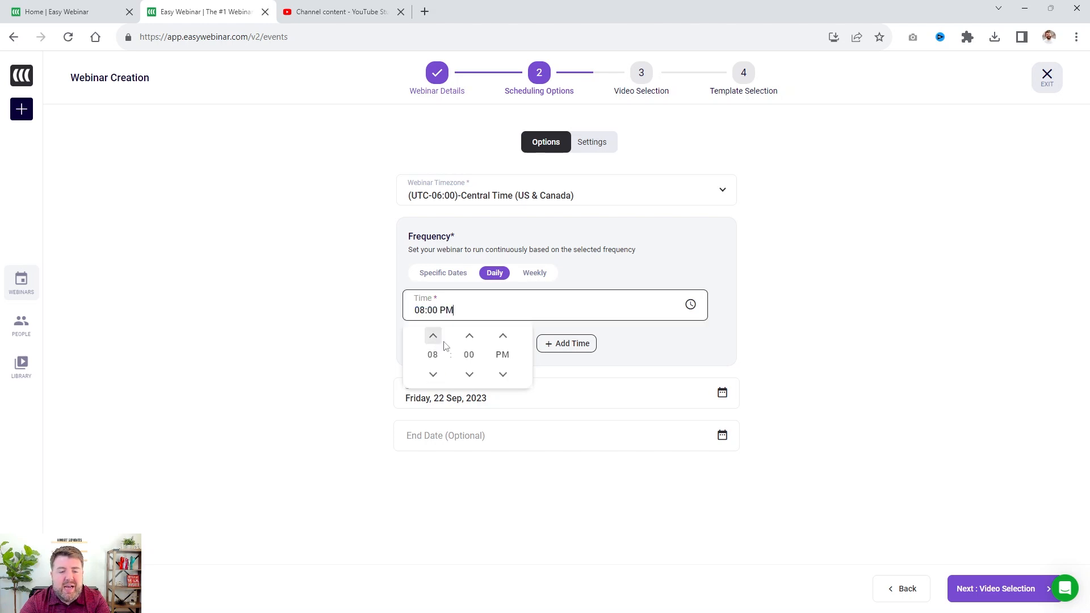
{"action": "left_click", "coordinate": [503, 374]}
{"action": "left_click", "coordinate": [870, 337]}
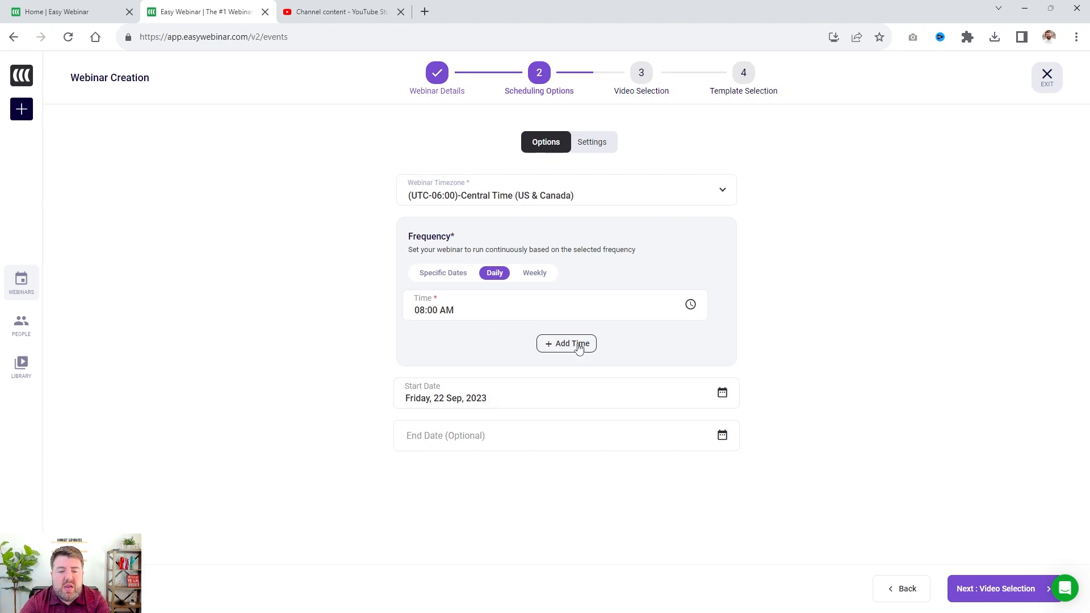
Add three more daily session times at 10:00 AM, 12:00 PM and 02:00 PM
{"action": "left_click", "coordinate": [571, 344]}
{"action": "left_click", "coordinate": [441, 354]}
{"action": "left_click", "coordinate": [433, 380]}
{"action": "left_click", "coordinate": [562, 390]}
{"action": "left_click", "coordinate": [432, 397]}
{"action": "left_click", "coordinate": [432, 425]}
{"action": "left_click", "coordinate": [545, 432]}
{"action": "scroll", "coordinate": [531, 397], "scroll_direction": "down", "scroll_amount": 1}
{"action": "left_click", "coordinate": [500, 397]}
{"action": "left_click", "coordinate": [433, 423]}
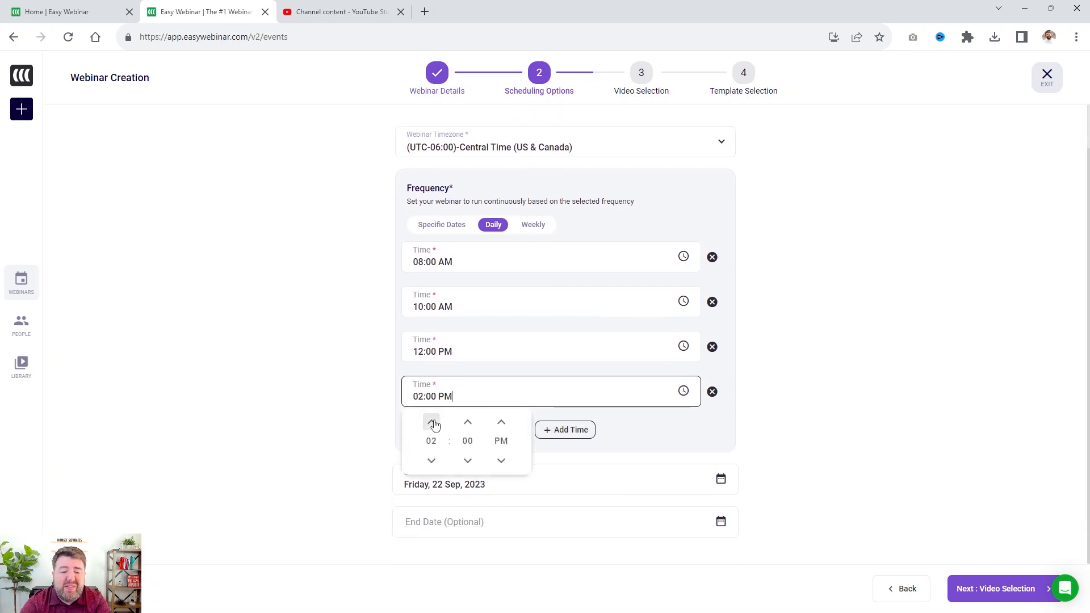
{"action": "left_click", "coordinate": [773, 414]}
Add three further session time entries after the 02:00 PM session
{"action": "left_click", "coordinate": [570, 429]}
{"action": "left_click", "coordinate": [564, 475]}
{"action": "left_click", "coordinate": [564, 519]}
{"action": "scroll", "coordinate": [585, 499], "scroll_direction": "down", "scroll_amount": 3}
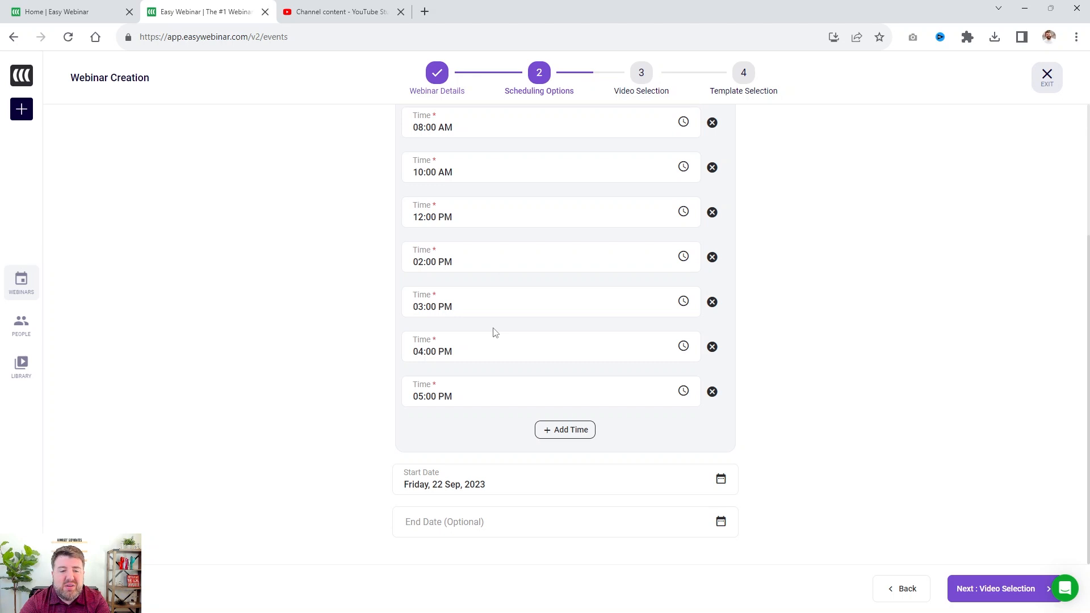
Set the three newest session times to 04:00 PM, 06:00 PM and 08:00 PM
{"action": "left_click", "coordinate": [419, 315]}
{"action": "left_click", "coordinate": [432, 332]}
{"action": "left_click", "coordinate": [366, 423]}
{"action": "left_click", "coordinate": [423, 354]}
{"action": "left_click", "coordinate": [432, 377]}
{"action": "left_click", "coordinate": [432, 377]}
{"action": "left_click", "coordinate": [383, 431]}
{"action": "left_click", "coordinate": [426, 401]}
{"action": "left_click", "coordinate": [431, 422]}
{"action": "left_click", "coordinate": [431, 422]}
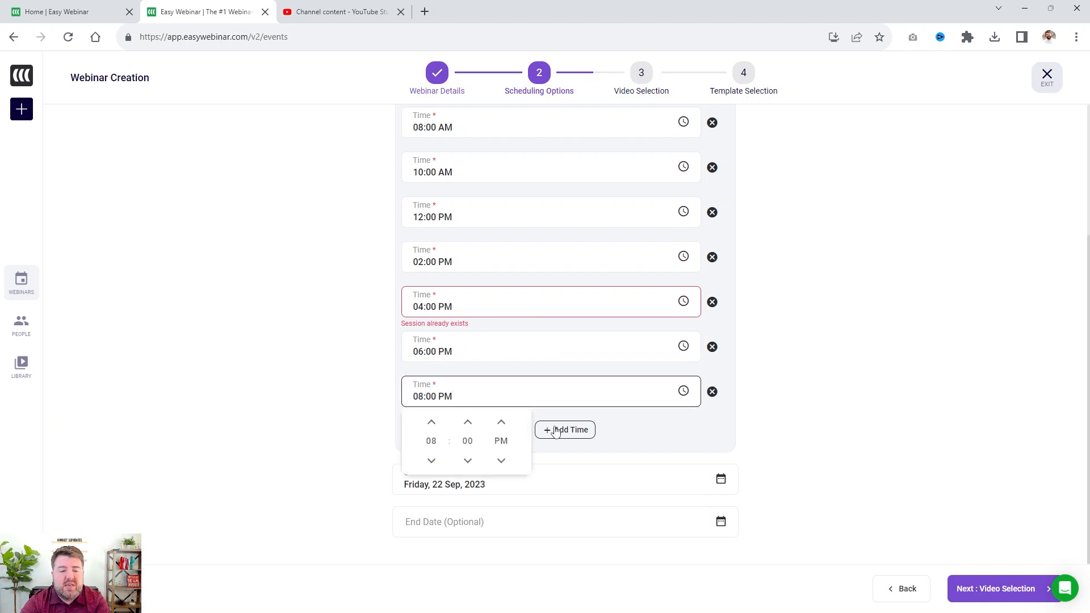
Add one more daily session time at 10:00 PM
{"action": "left_click", "coordinate": [555, 429]}
{"action": "left_click", "coordinate": [426, 437]}
{"action": "left_click", "coordinate": [431, 467]}
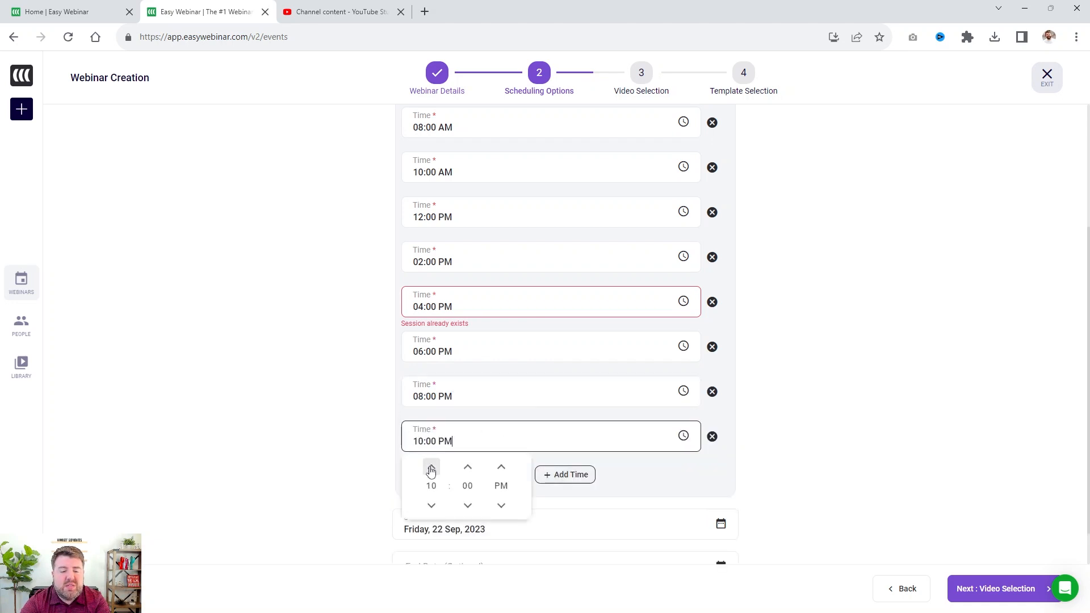
{"action": "left_click", "coordinate": [301, 447]}
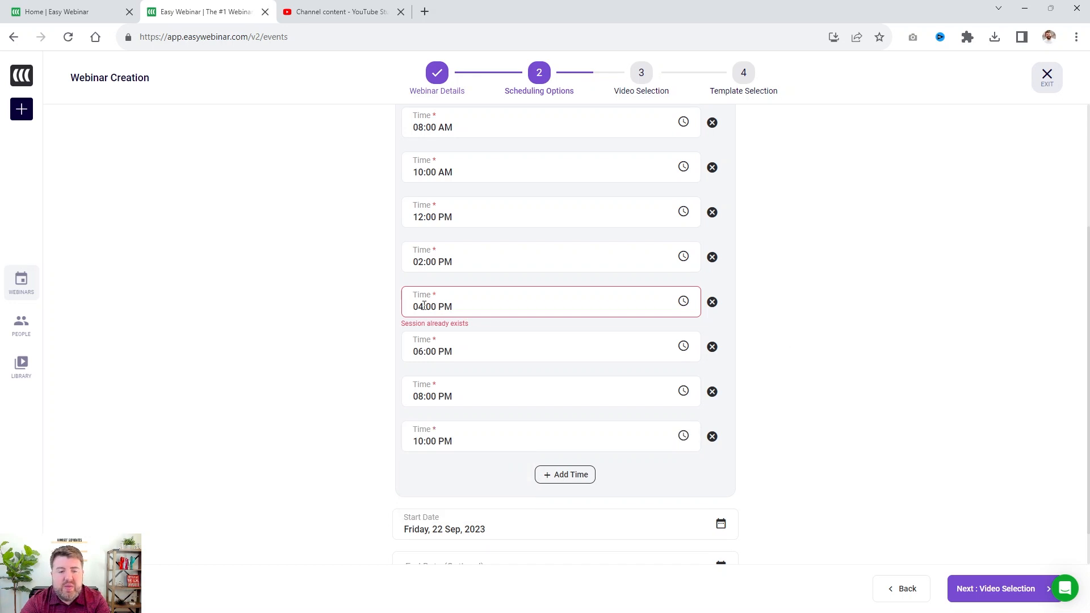
Confirm the 04:00 PM session time and continue to the video selection stage
{"action": "left_click", "coordinate": [456, 295]}
{"action": "left_click", "coordinate": [870, 311]}
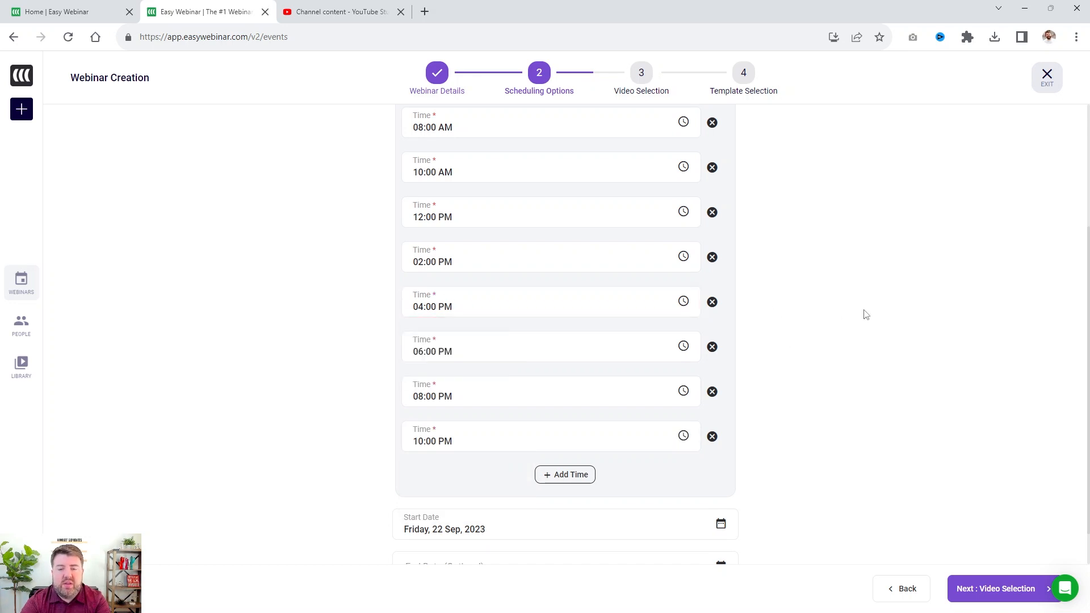
{"action": "scroll", "coordinate": [772, 465], "scroll_direction": "down", "scroll_amount": 1}
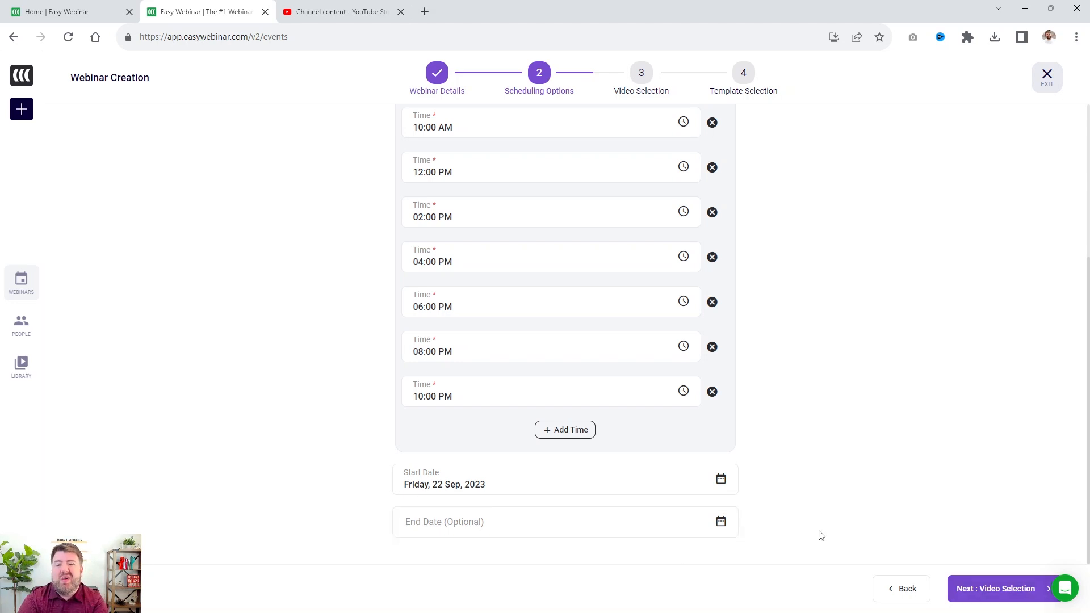
{"action": "left_click", "coordinate": [968, 587]}
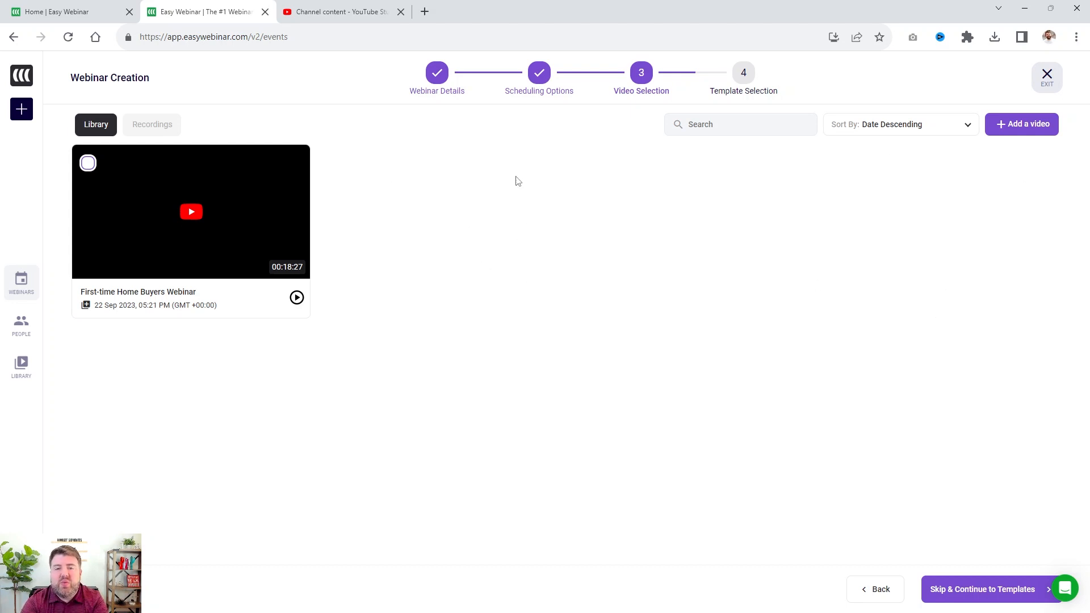
Switch to YouTube Studio, check the "Housing Market NOW" video's visibility options, and copy the shareable link of the "Moving to Houston Texas" video
{"action": "left_click", "coordinate": [312, 8]}
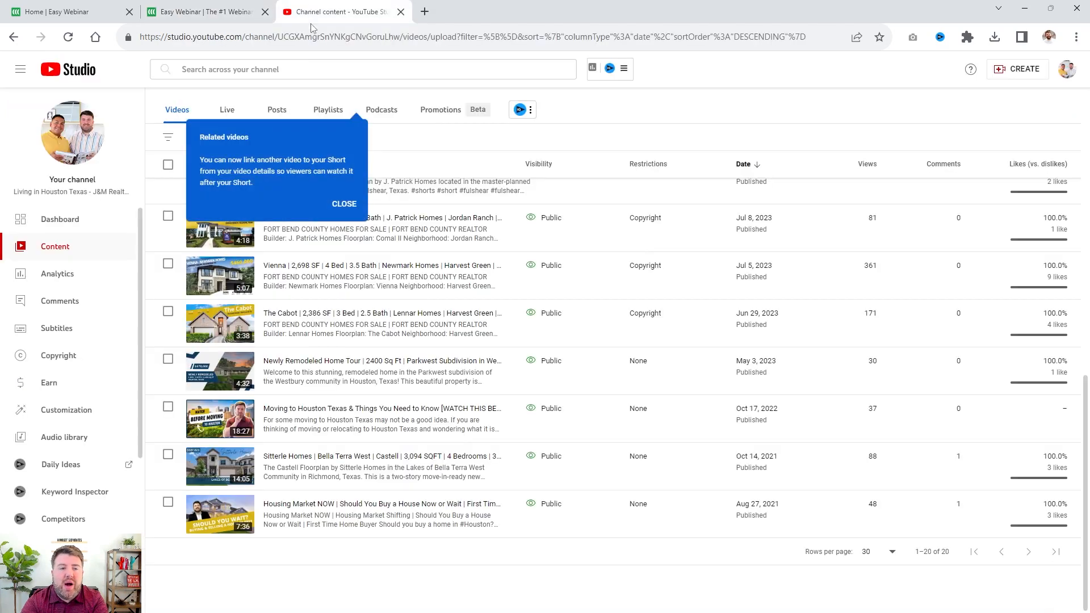
{"action": "left_click", "coordinate": [598, 134]}
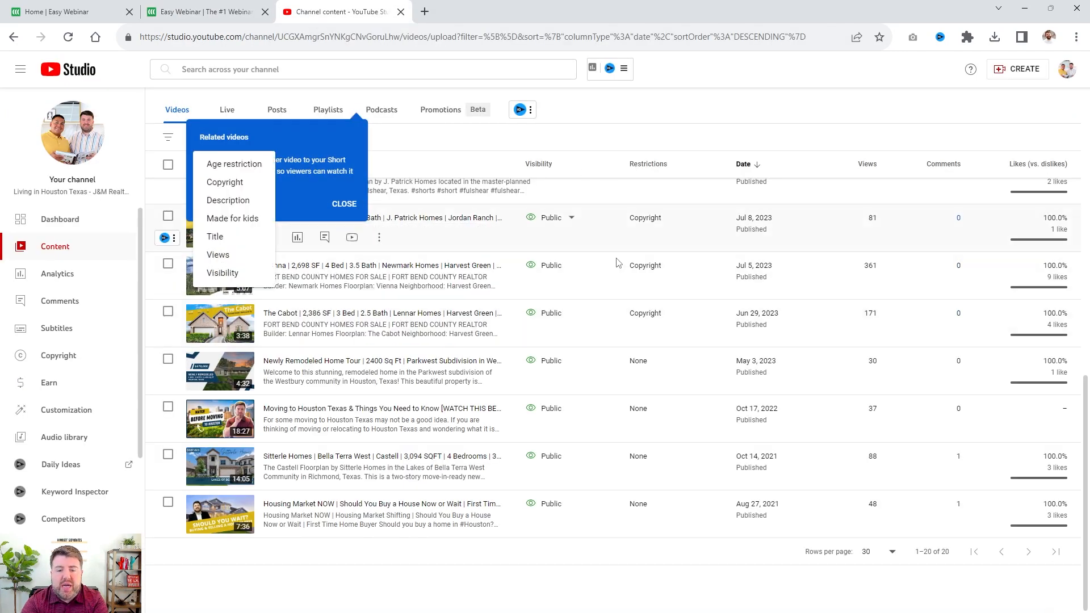
{"action": "left_click", "coordinate": [572, 505]}
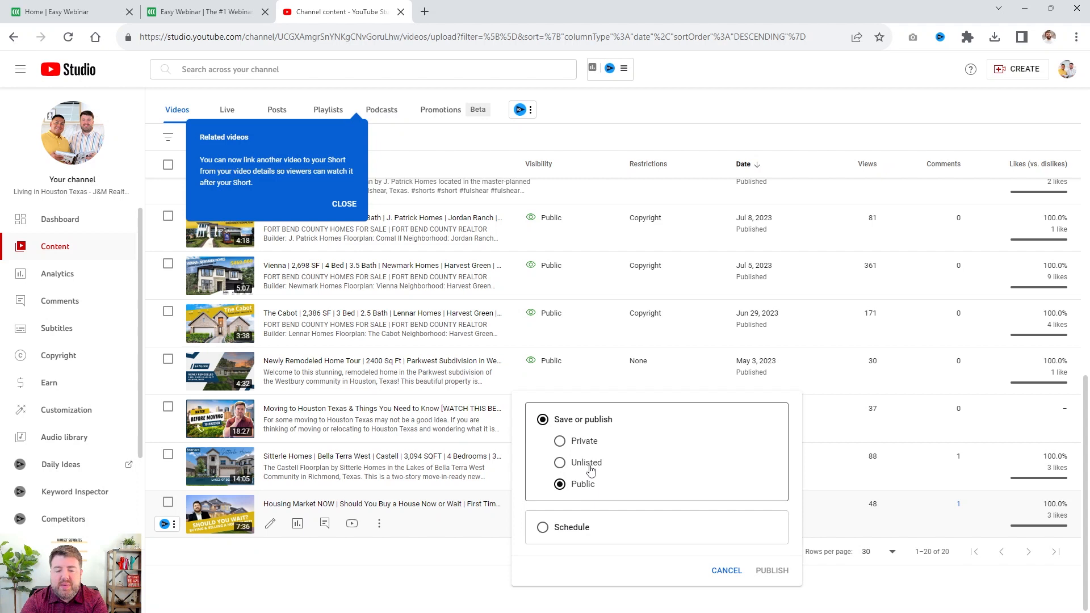
{"action": "left_click", "coordinate": [364, 562]}
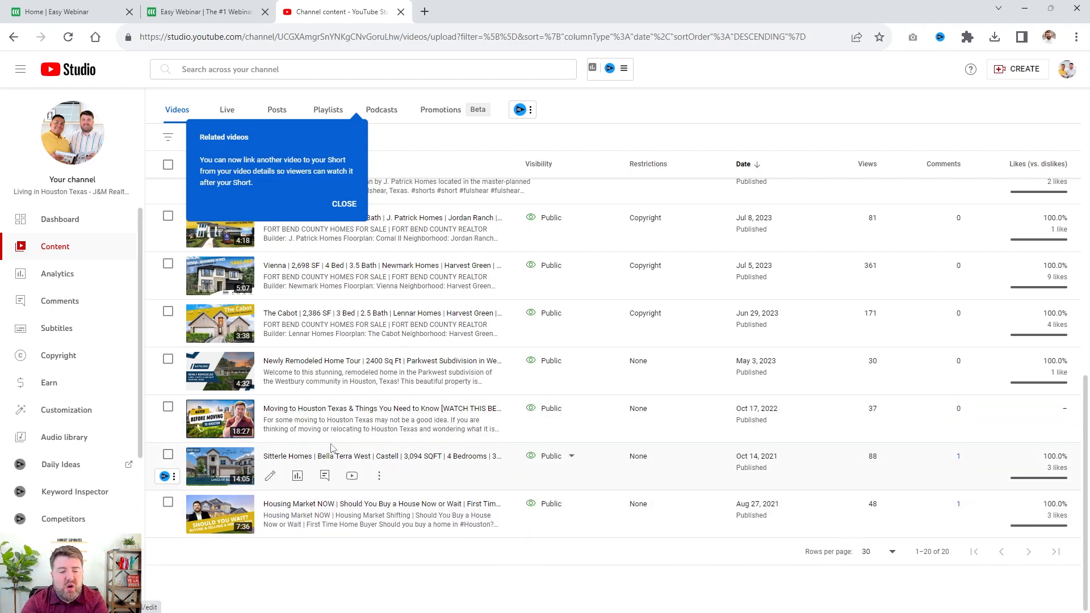
{"action": "left_click", "coordinate": [379, 430]}
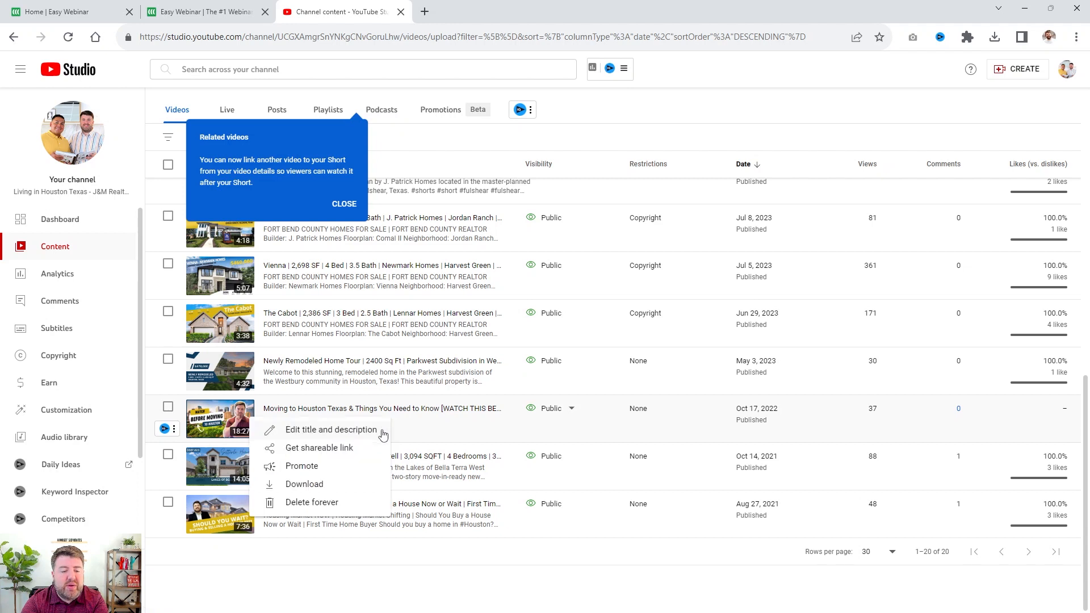
{"action": "left_click", "coordinate": [341, 448]}
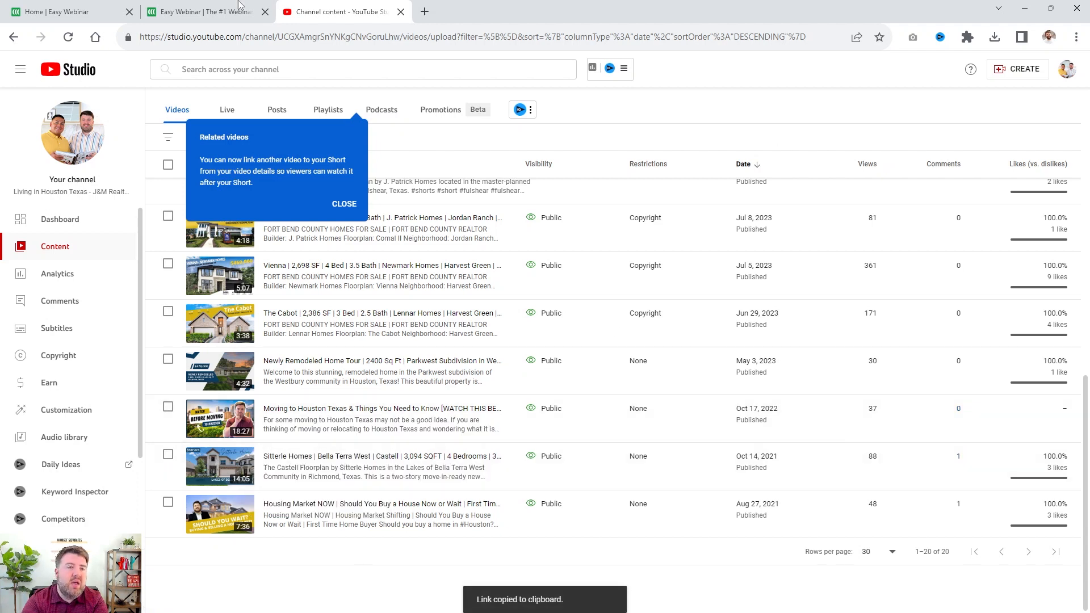
Back in EasyWebinar, try adding a library video from the copied YouTube link, and discard the entry
{"action": "left_click", "coordinate": [272, 4]}
{"action": "left_click", "coordinate": [1016, 124]}
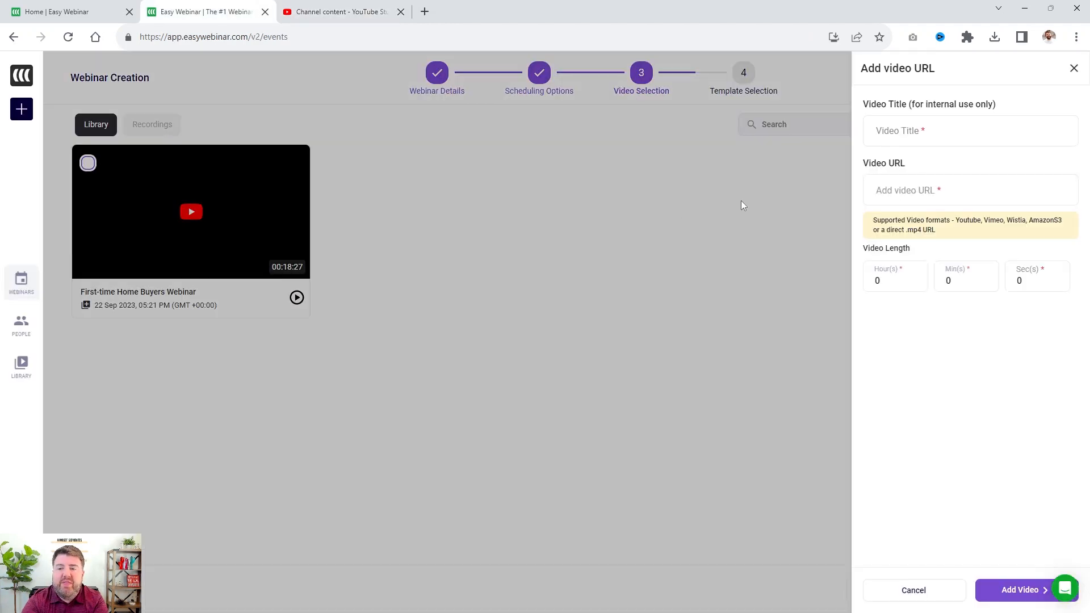
{"action": "left_click", "coordinate": [897, 130]}
{"action": "left_click", "coordinate": [911, 193]}
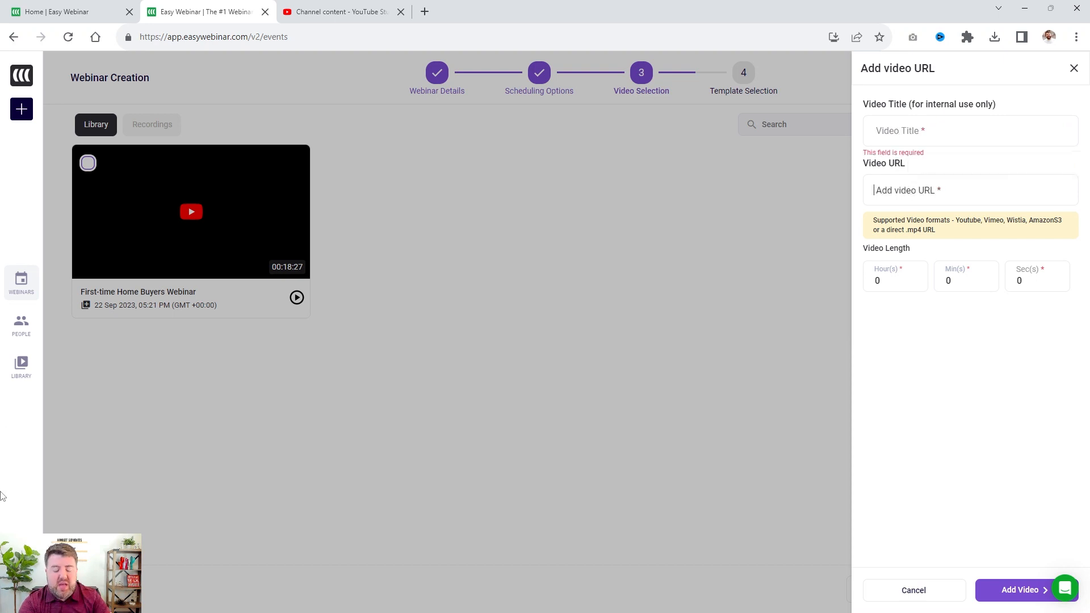
{"action": "key", "text": "ctrl+v"}
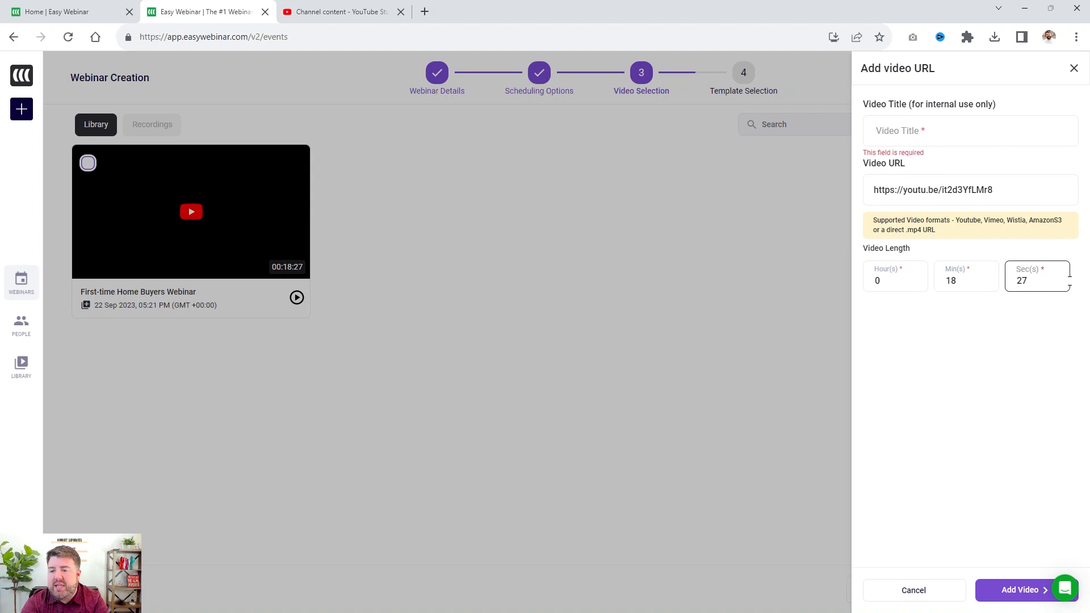
{"action": "left_click", "coordinate": [915, 591]}
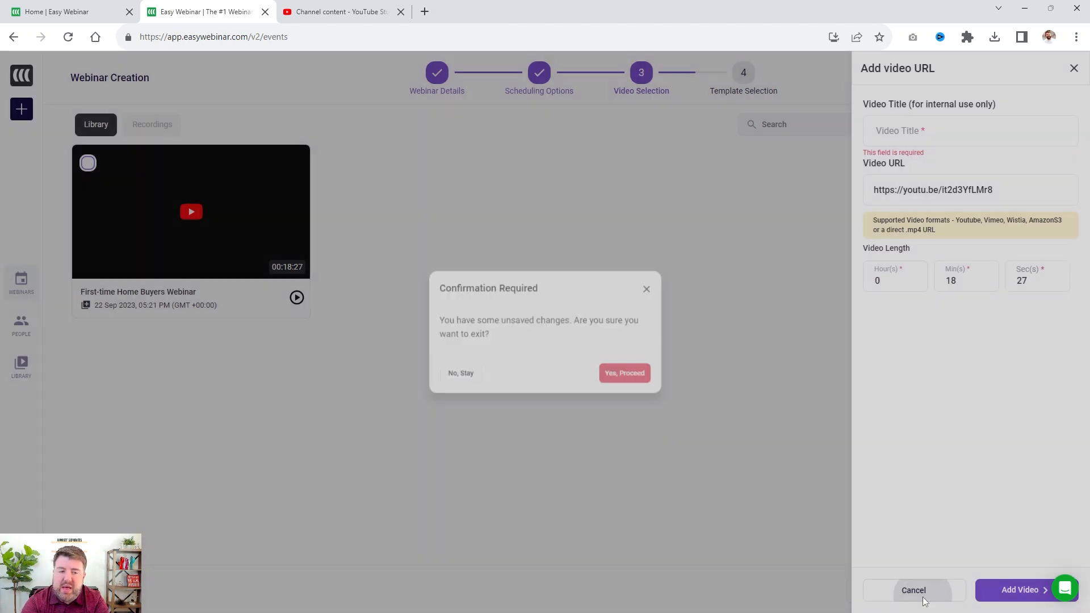
{"action": "left_click", "coordinate": [624, 381]}
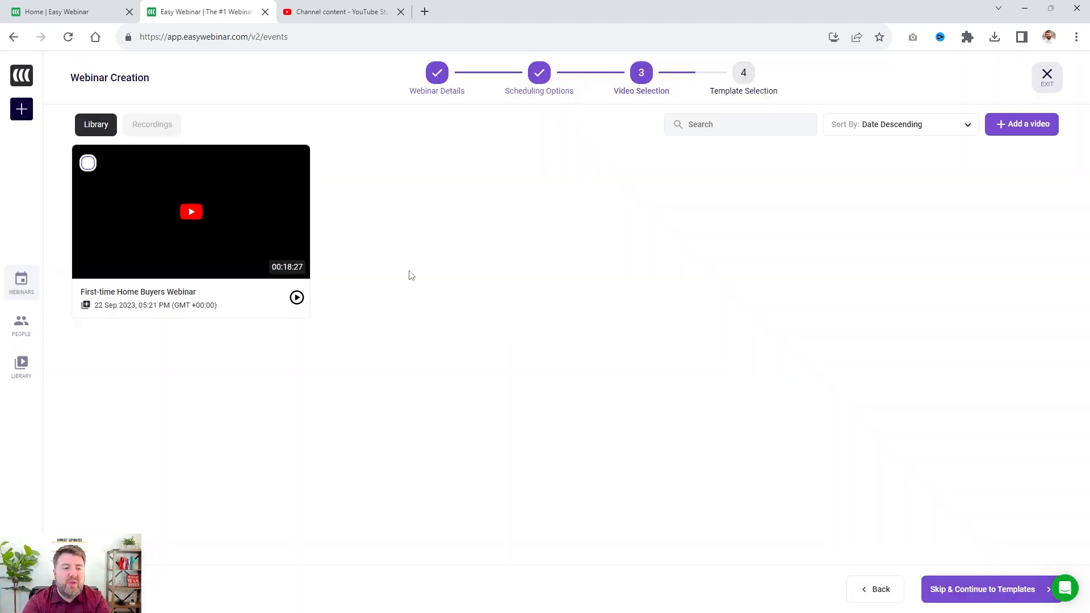
Choose the "First-time Home Buyers Webinar" library video for the webinar and continue to template selection
{"action": "left_click", "coordinate": [88, 163]}
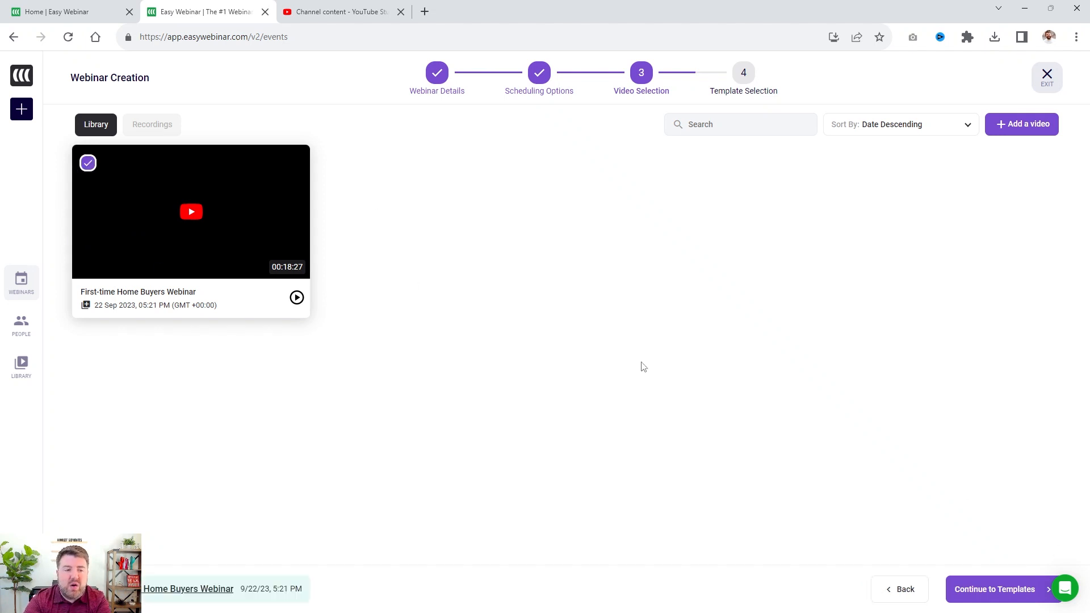
{"action": "left_click", "coordinate": [1005, 594]}
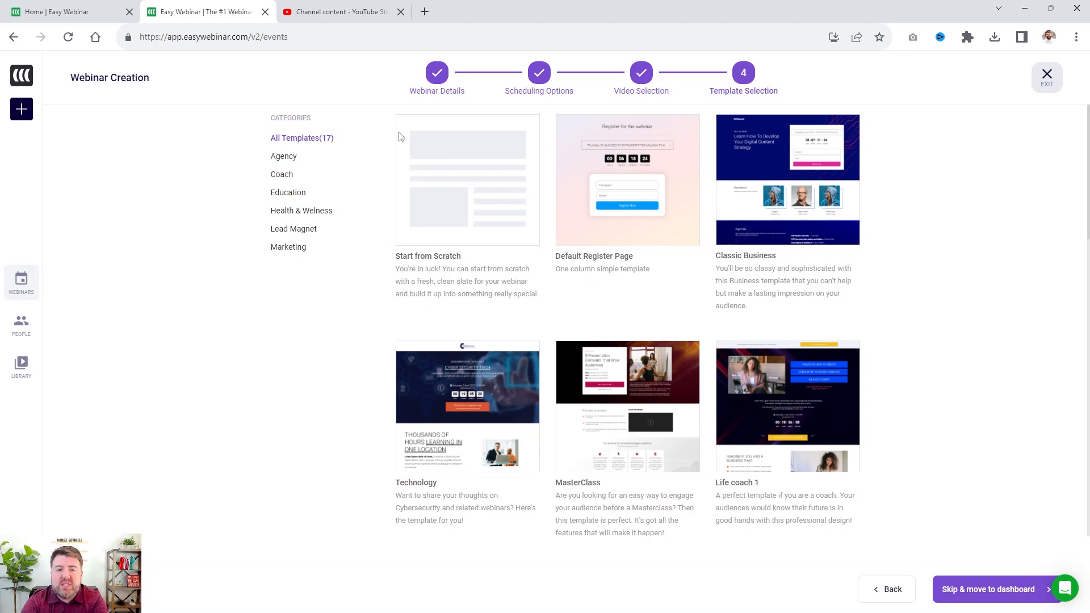
Browse the page templates and preview the Classic Business design
{"action": "mouse_move", "coordinate": [490, 155]}
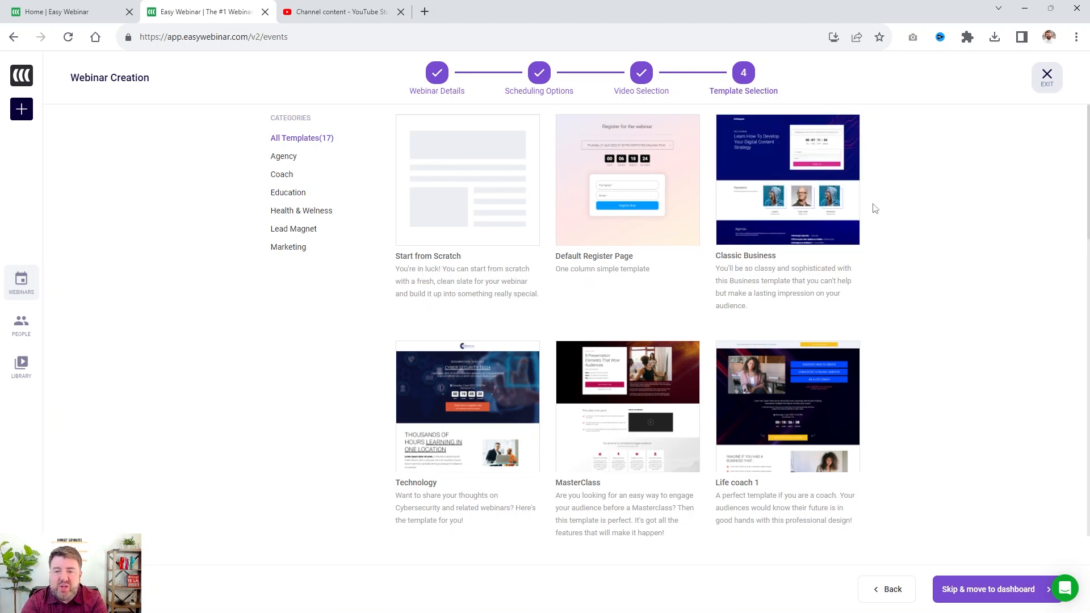
{"action": "scroll", "coordinate": [910, 192], "scroll_direction": "down", "scroll_amount": 3}
{"action": "scroll", "coordinate": [910, 193], "scroll_direction": "down", "scroll_amount": 8}
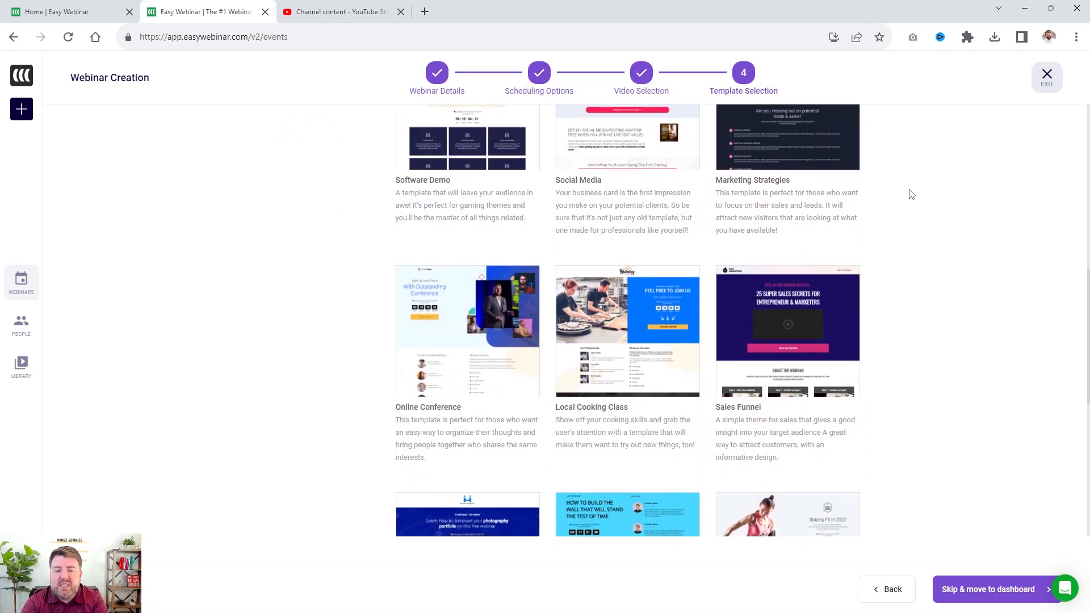
{"action": "scroll", "coordinate": [911, 194], "scroll_direction": "up", "scroll_amount": 6}
{"action": "scroll", "coordinate": [910, 194], "scroll_direction": "up", "scroll_amount": 5}
{"action": "mouse_move", "coordinate": [803, 160]}
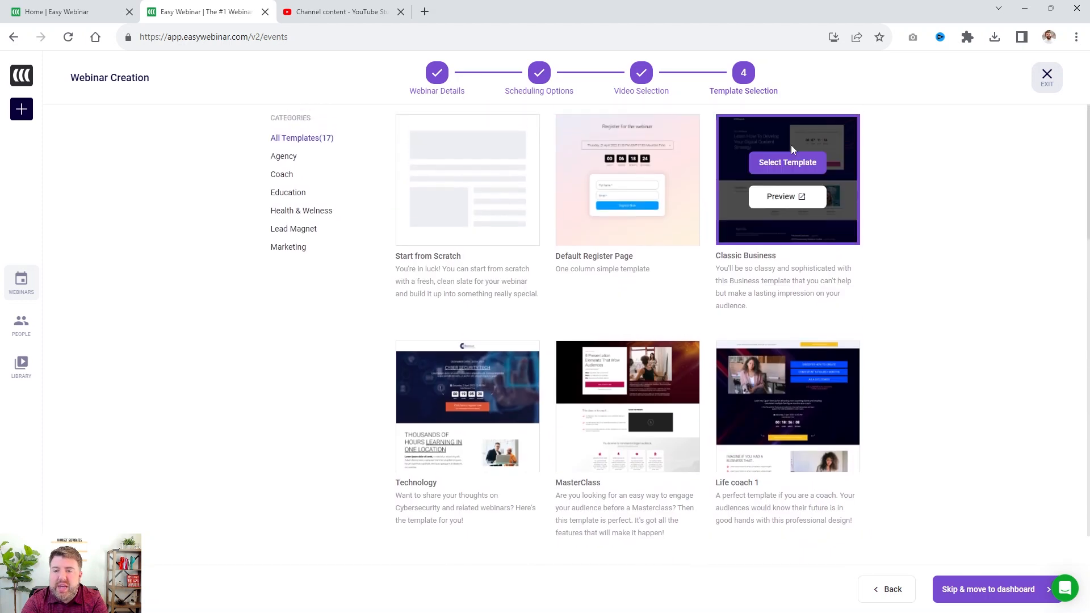
{"action": "left_click", "coordinate": [789, 197]}
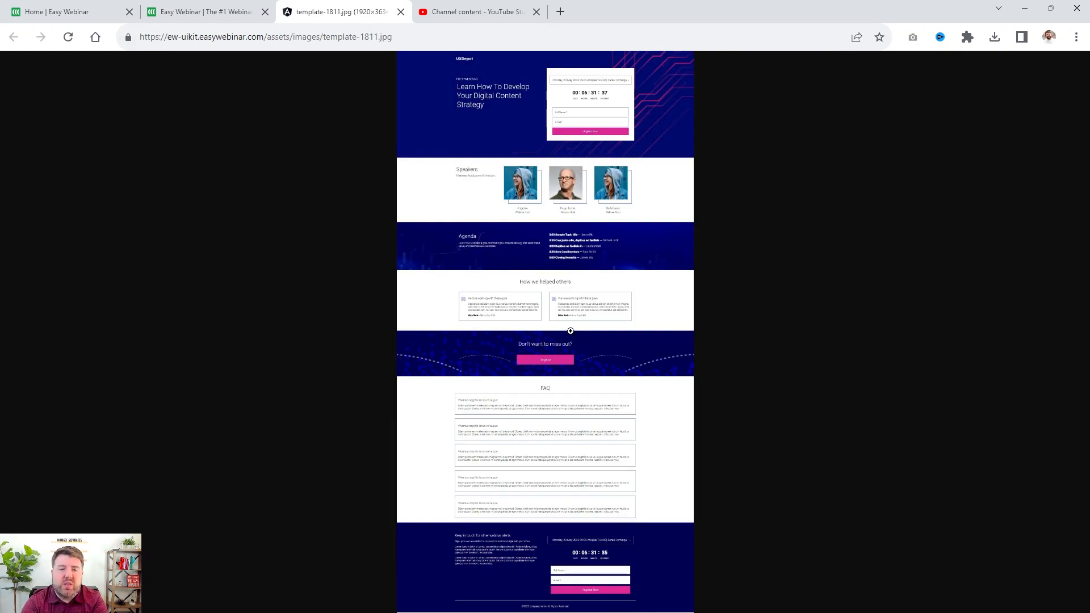
{"action": "left_click", "coordinate": [196, 12]}
Apply the Classic Business template and view the list of webinar pages that can be edited
{"action": "mouse_move", "coordinate": [787, 174]}
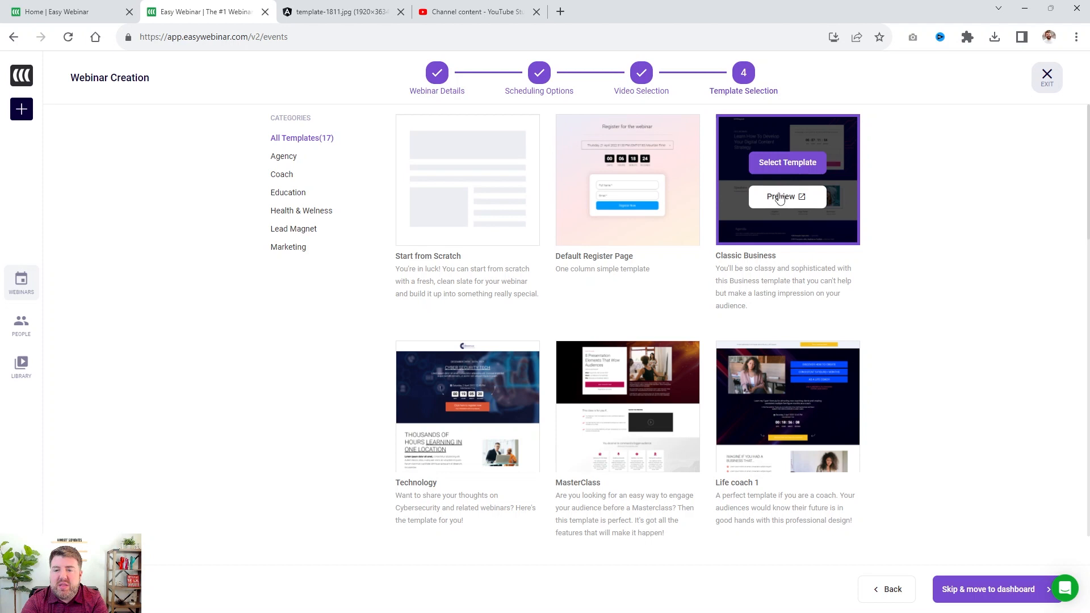
{"action": "left_click", "coordinate": [788, 163]}
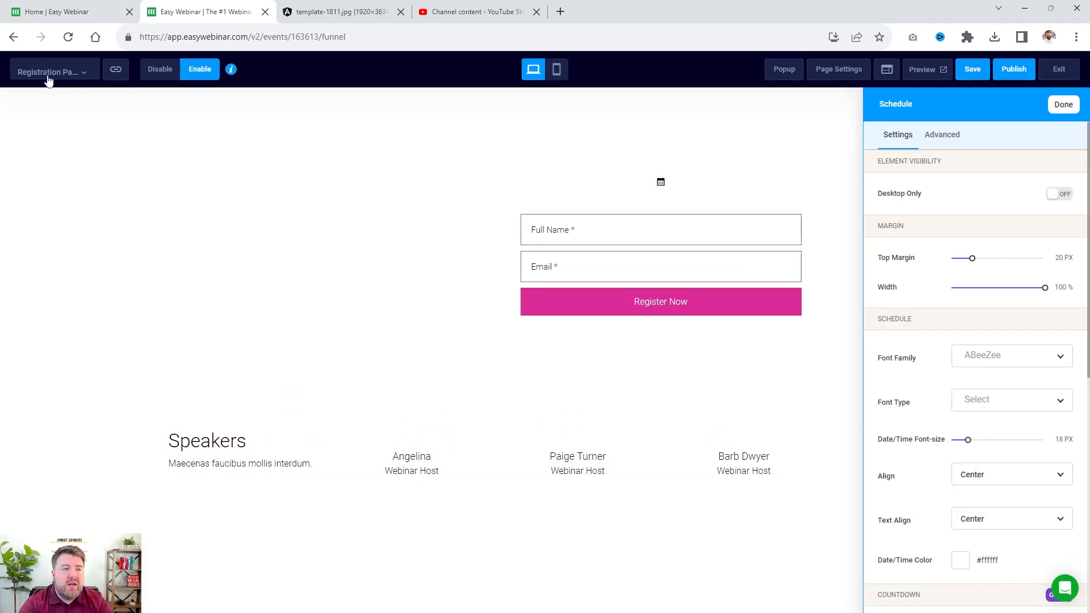
{"action": "left_click", "coordinate": [48, 77]}
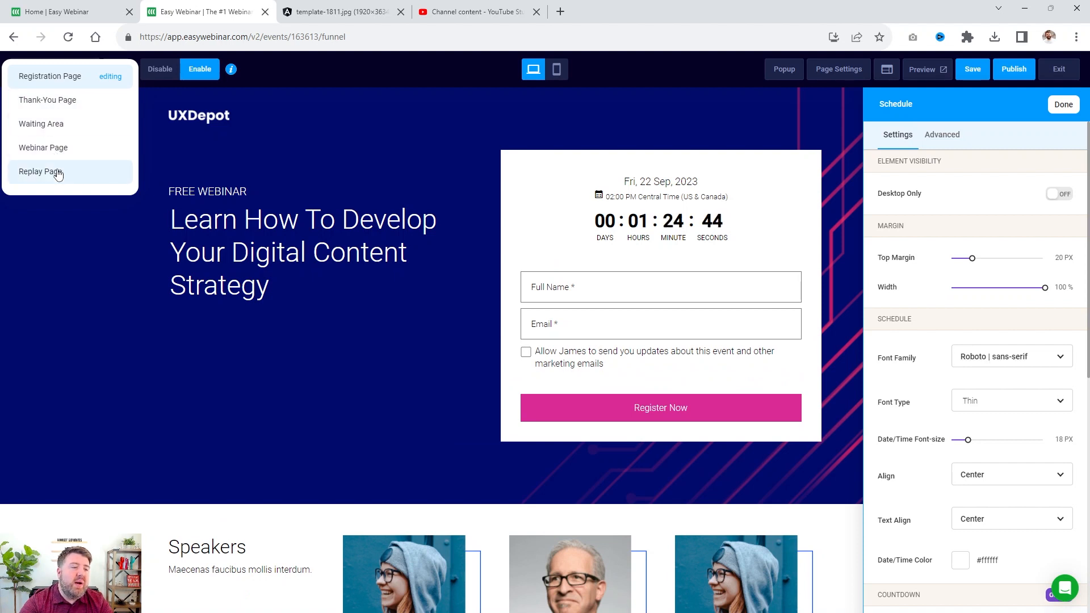
{"action": "left_click", "coordinate": [305, 149]}
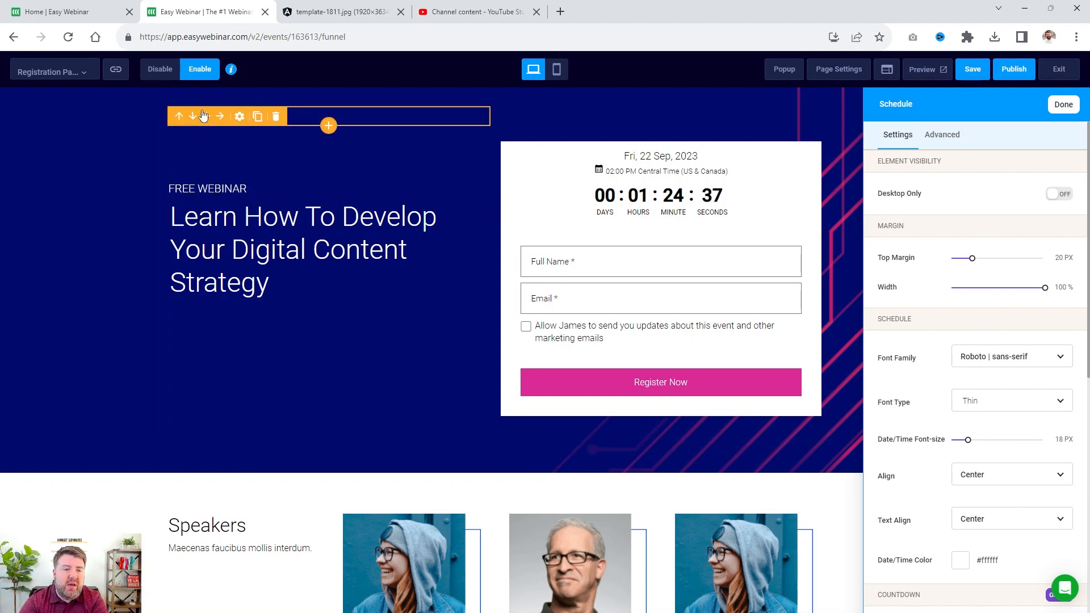
Enlarge the UXDepot logo image on the registration page to a size of 31%
{"action": "left_click", "coordinate": [239, 115]}
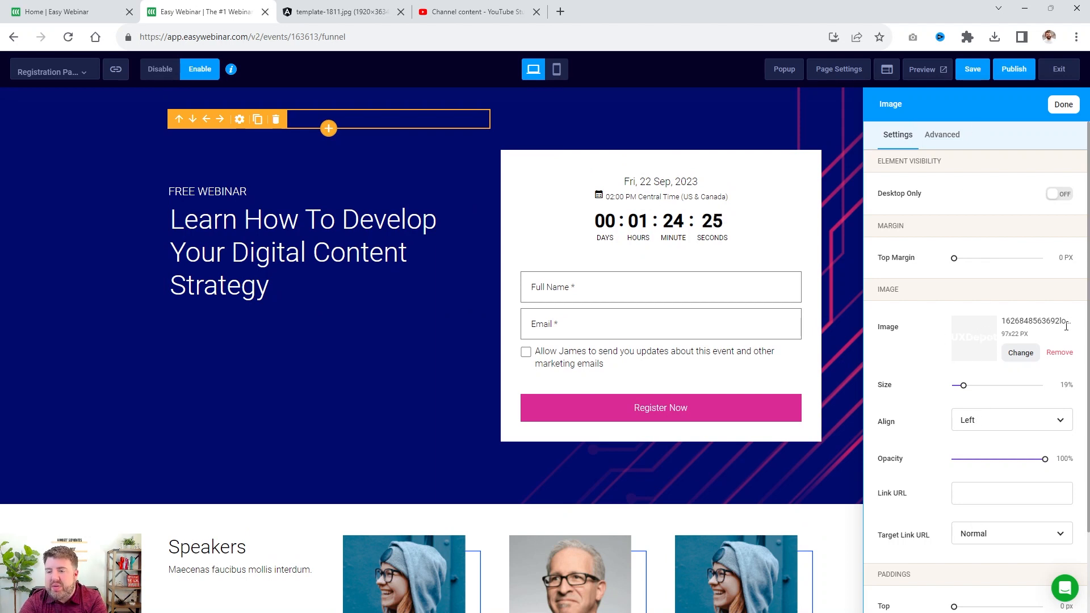
{"action": "scroll", "coordinate": [1040, 379], "scroll_direction": "down", "scroll_amount": 1}
{"action": "left_click_drag", "start_coordinate": [1045, 389], "coordinate": [1082, 393]}
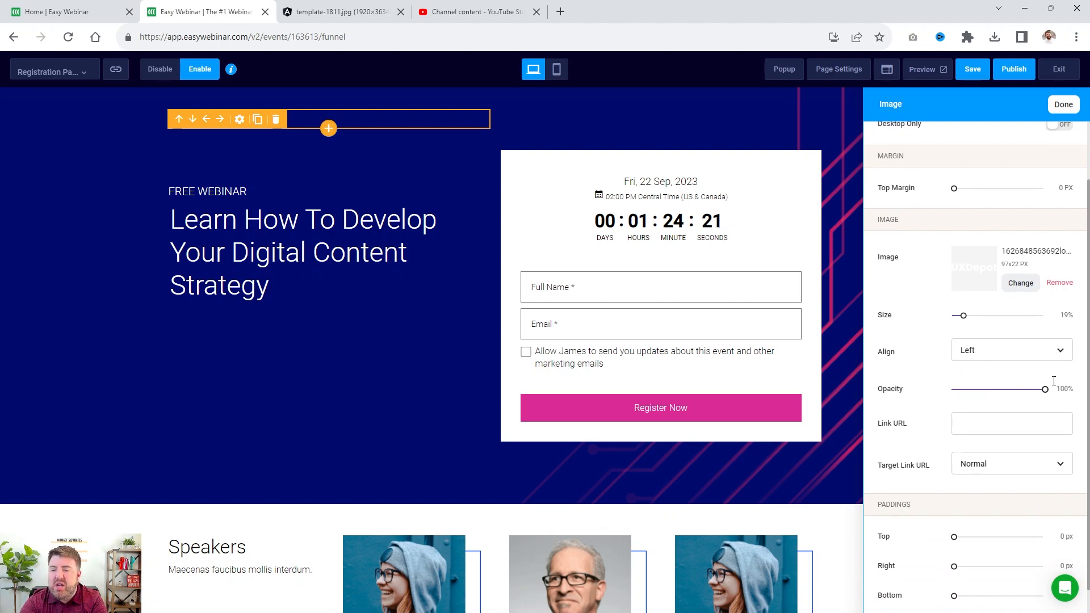
{"action": "mouse_move", "coordinate": [960, 316]}
{"action": "left_mouse_down"}
{"action": "mouse_move", "coordinate": [1010, 316]}
{"action": "mouse_move", "coordinate": [953, 316]}
{"action": "mouse_move", "coordinate": [975, 315]}
{"action": "left_mouse_up"}
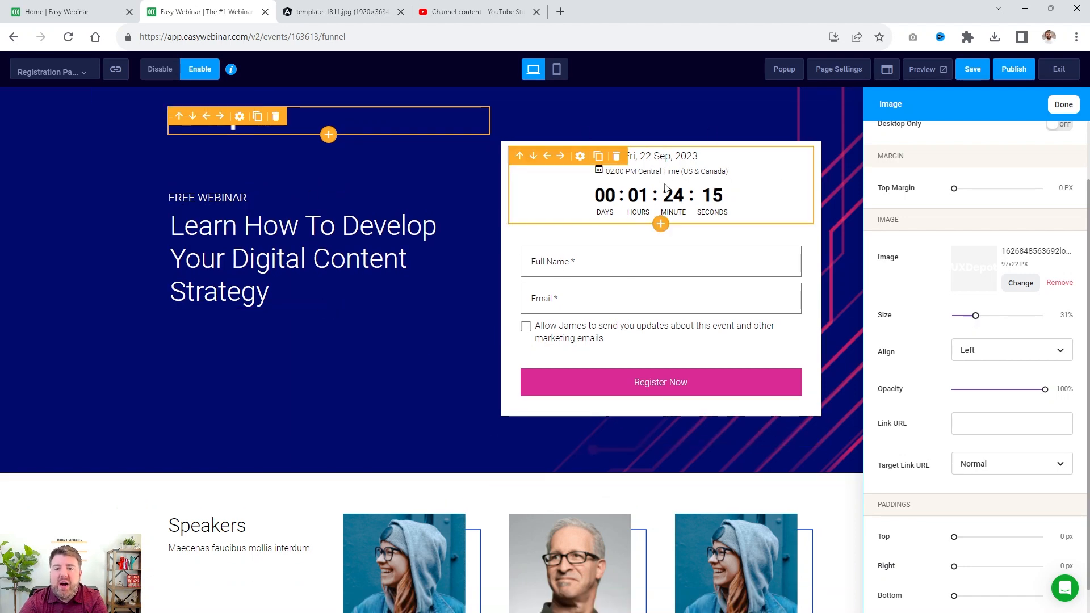
Examine the settings of the schedule countdown, the main heading and the "FREE WEBINAR" subheading
{"action": "left_click", "coordinate": [690, 173]}
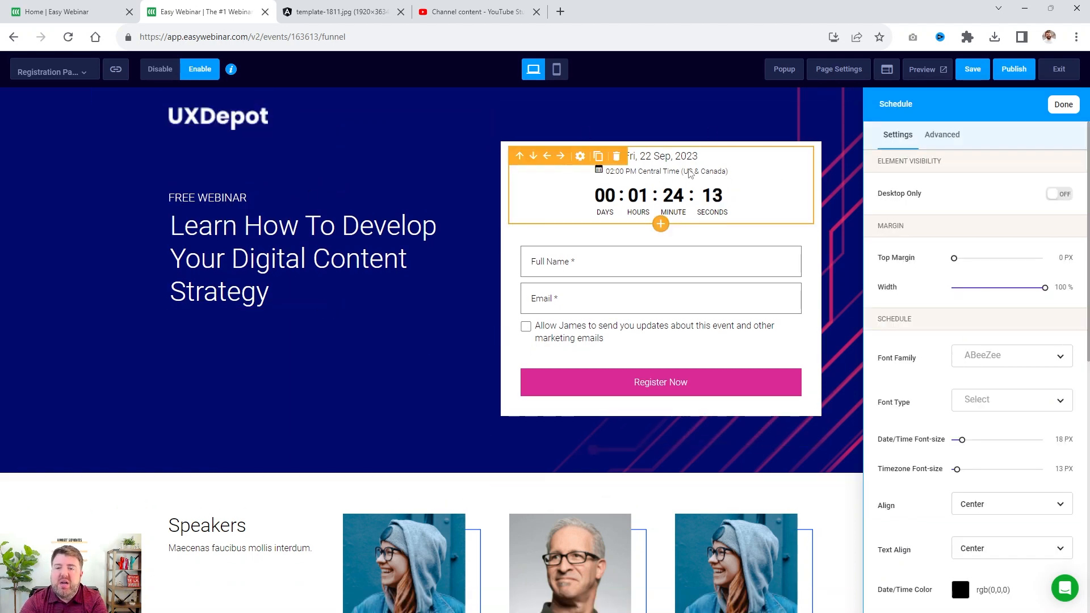
{"action": "scroll", "coordinate": [999, 270], "scroll_direction": "down", "scroll_amount": 1}
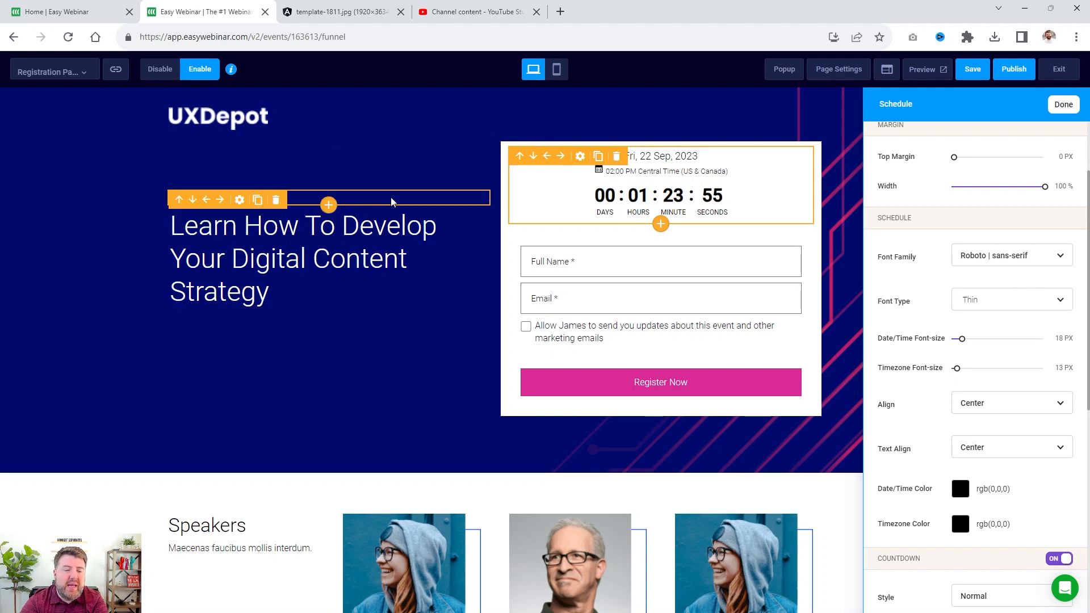
{"action": "left_click", "coordinate": [285, 267]}
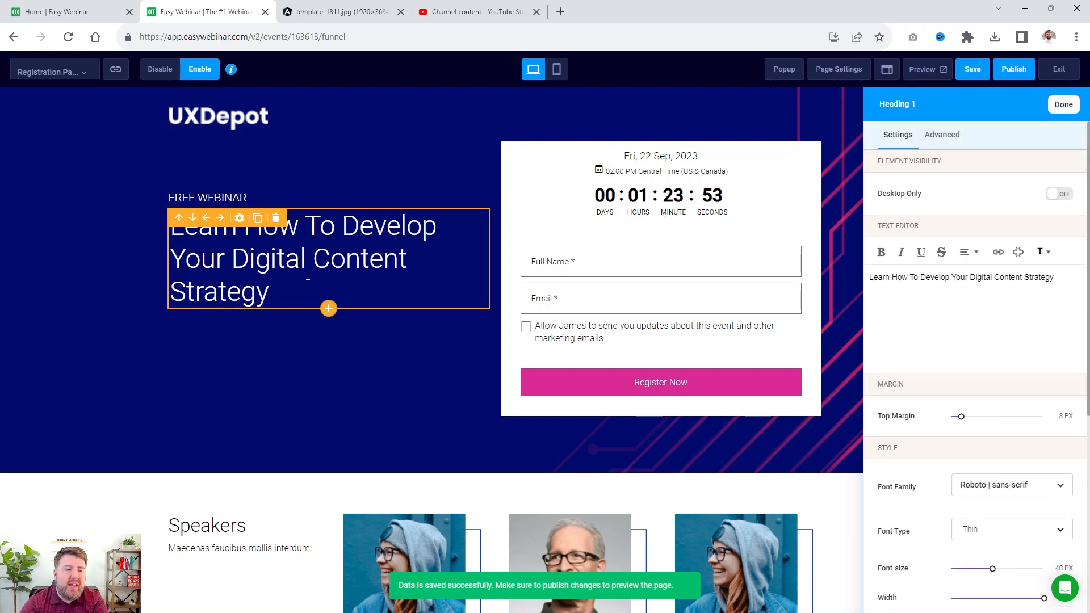
{"action": "left_click", "coordinate": [356, 203]}
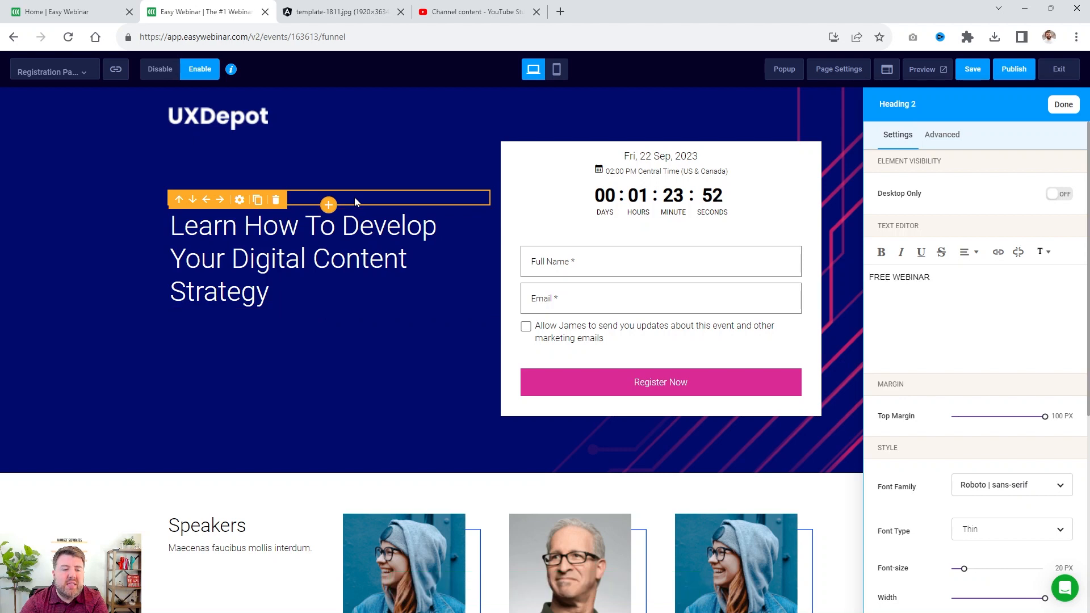
{"action": "left_click_drag", "start_coordinate": [940, 278], "coordinate": [870, 278]}
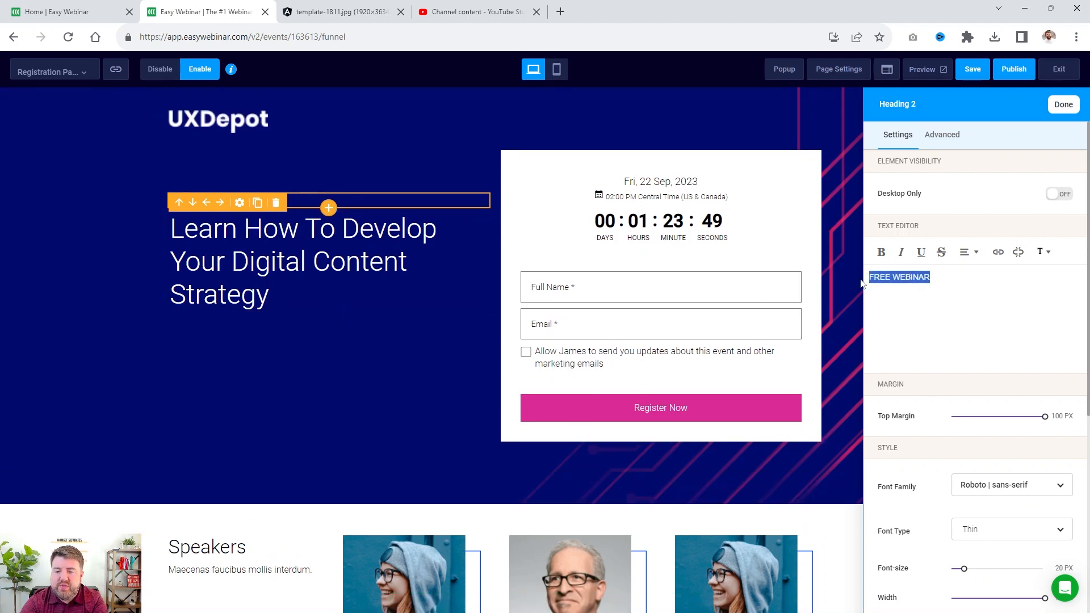
Replace the main heading text with "Learn the Power of Buying a Home with the VA Loan"
{"action": "left_click", "coordinate": [299, 288]}
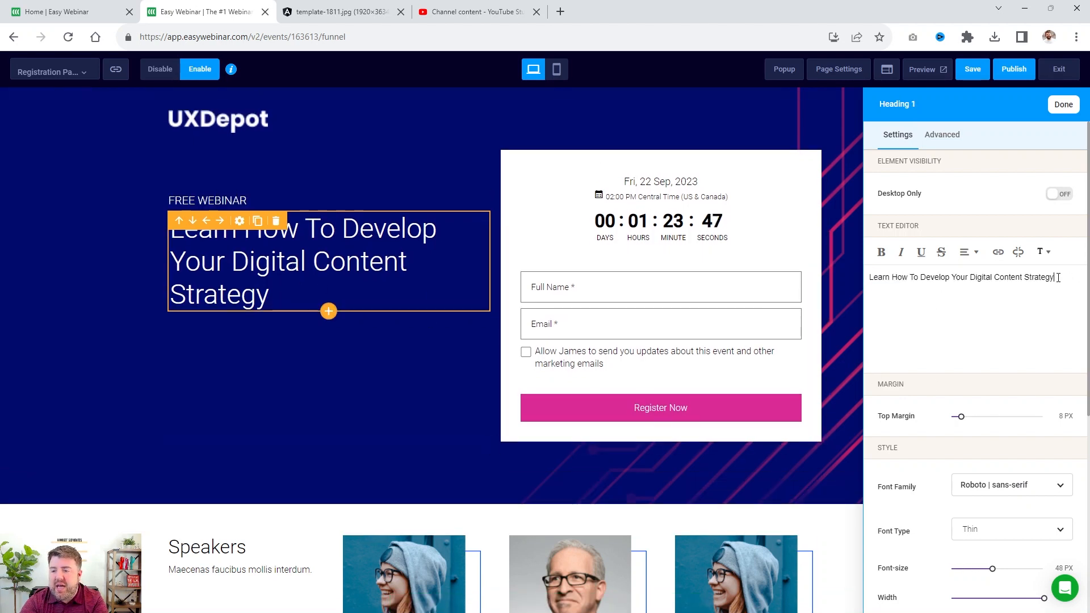
{"action": "left_click_drag", "start_coordinate": [1068, 278], "coordinate": [850, 280]}
{"action": "type", "text": "Learn the Power of"}
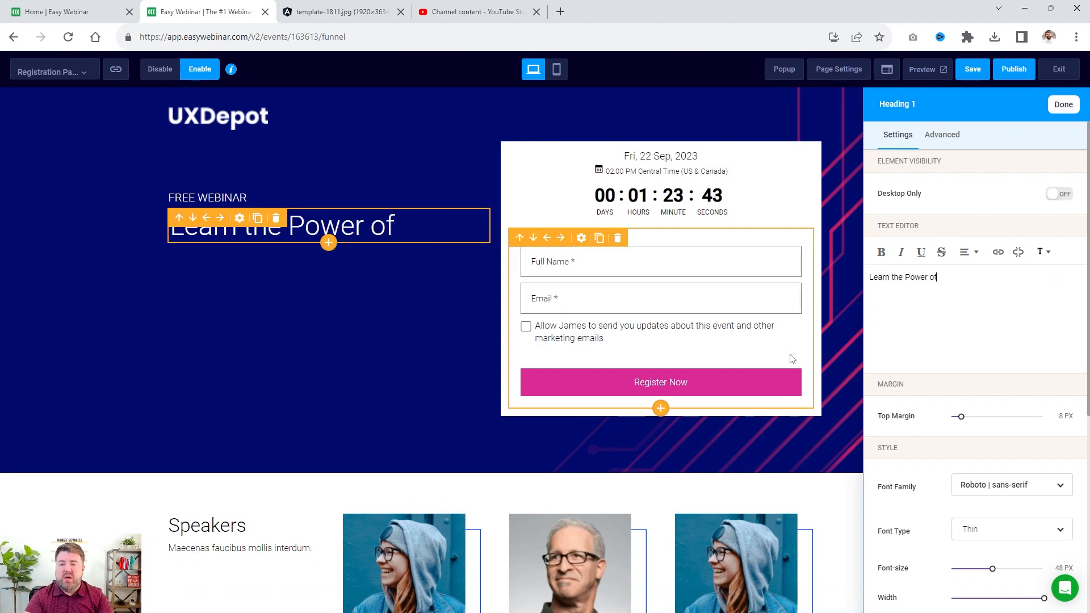
{"action": "type", "text": " Biuy"}
{"action": "key", "text": "BackSpace"}
{"action": "key", "text": "BackSpace"}
{"action": "key", "text": "BackSpace"}
{"action": "type", "text": "u"}
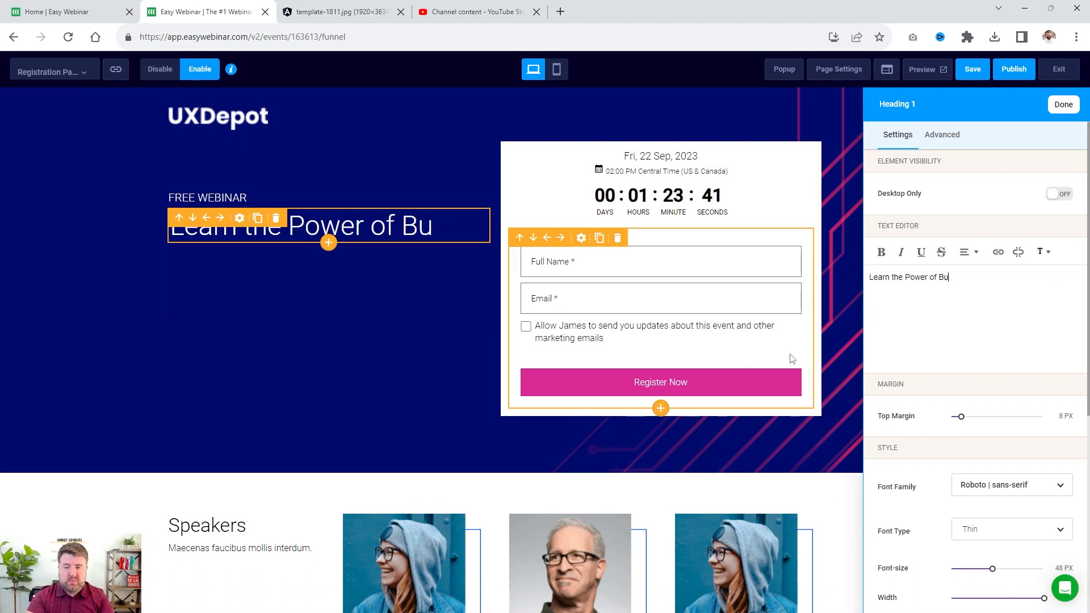
{"action": "type", "text": "ying a Home with the VA Loan"}
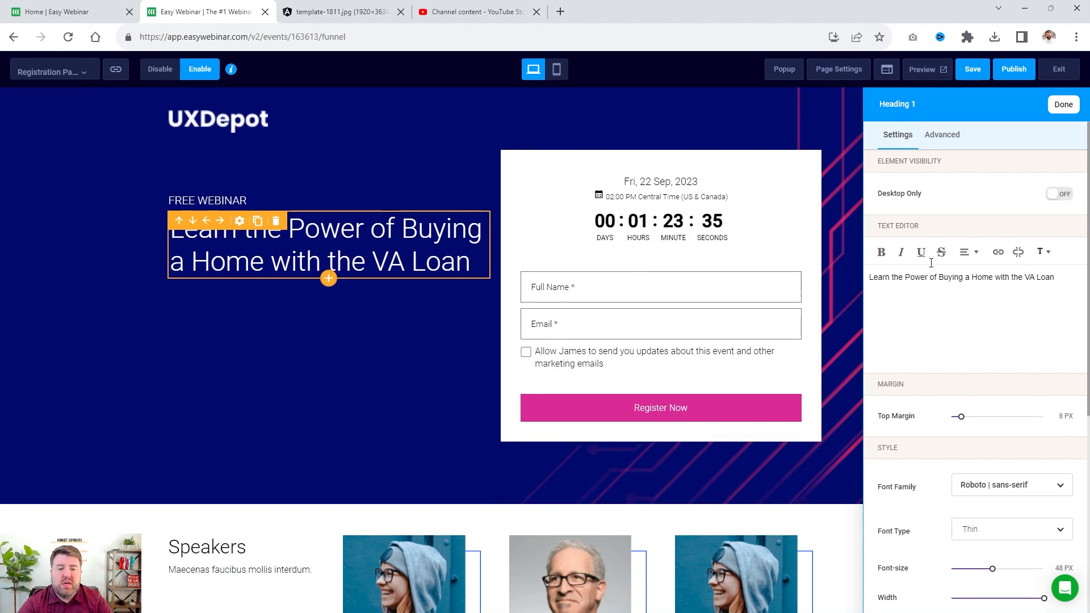
{"action": "left_click", "coordinate": [313, 326]}
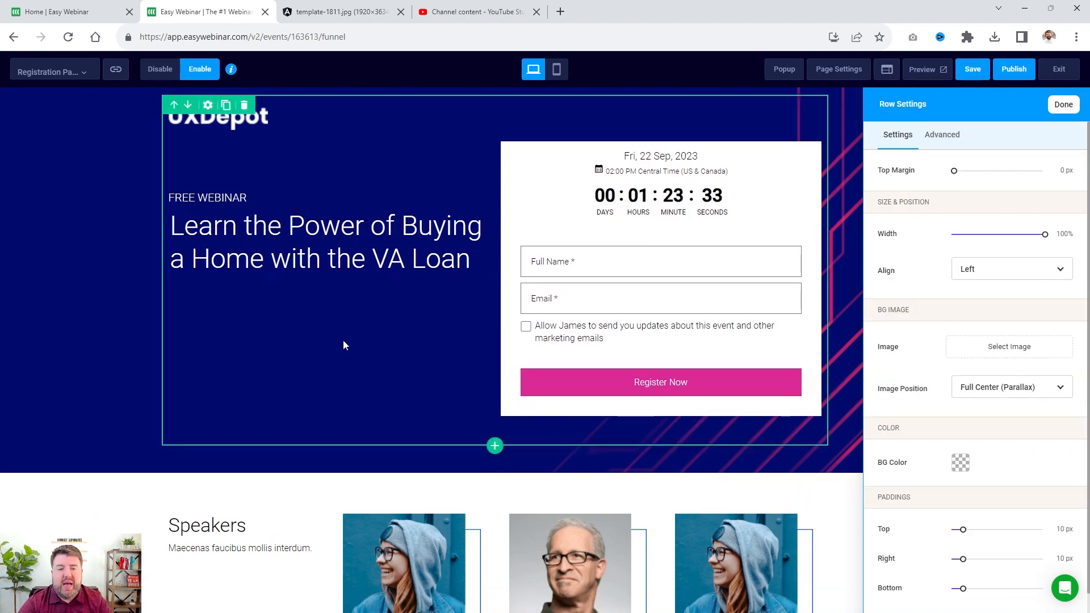
Set the font type of the registration form's submit button to Bold
{"action": "left_click", "coordinate": [653, 382]}
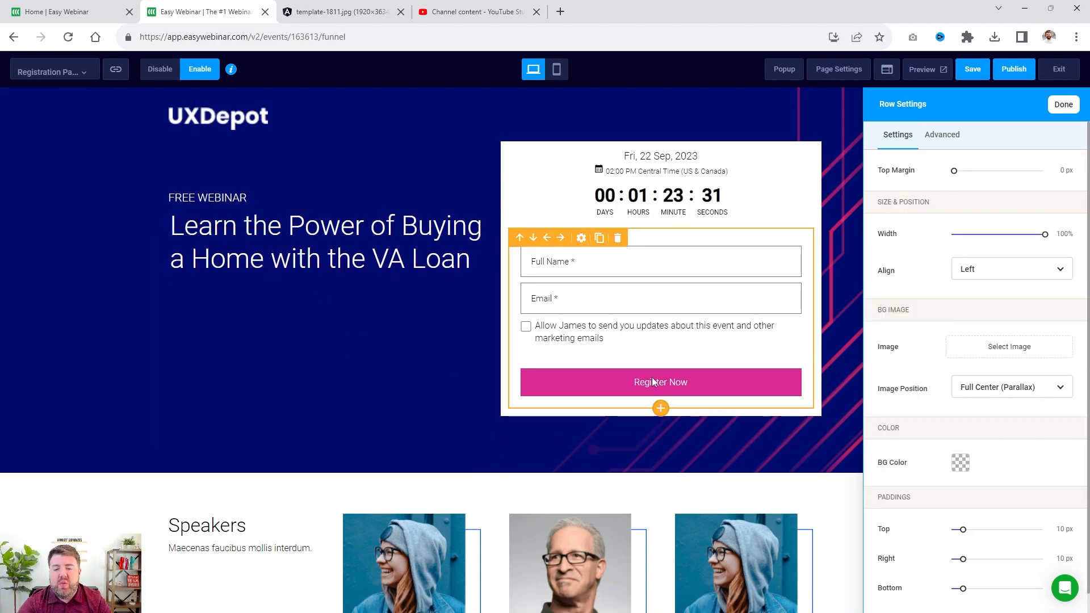
{"action": "scroll", "coordinate": [973, 275], "scroll_direction": "down", "scroll_amount": 8}
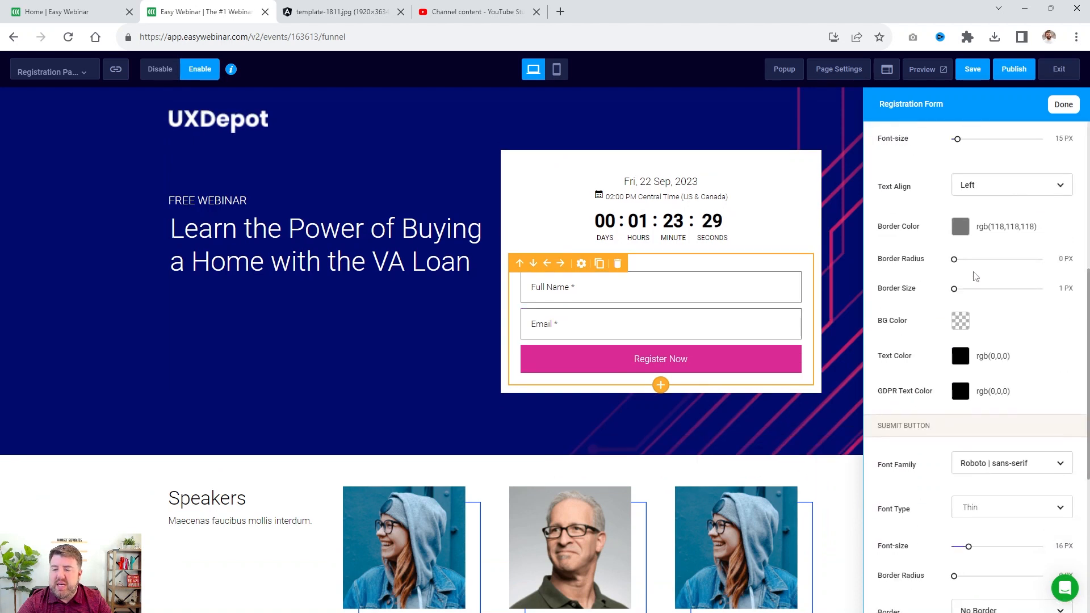
{"action": "scroll", "coordinate": [974, 275], "scroll_direction": "down", "scroll_amount": 3}
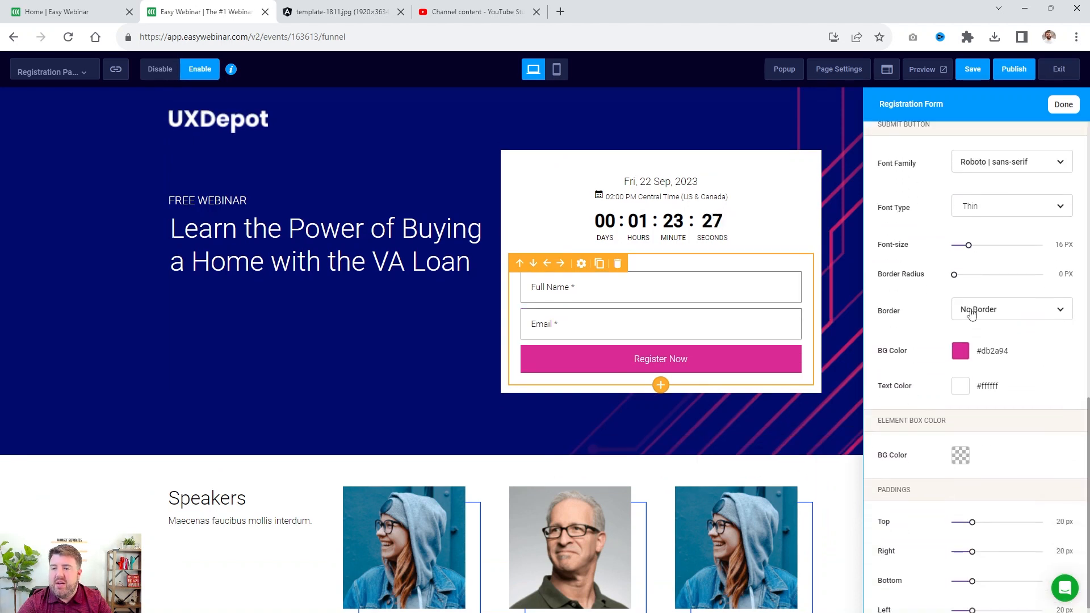
{"action": "scroll", "coordinate": [998, 278], "scroll_direction": "up", "scroll_amount": 3}
{"action": "scroll", "coordinate": [997, 278], "scroll_direction": "up", "scroll_amount": 7}
{"action": "scroll", "coordinate": [998, 281], "scroll_direction": "down", "scroll_amount": 7}
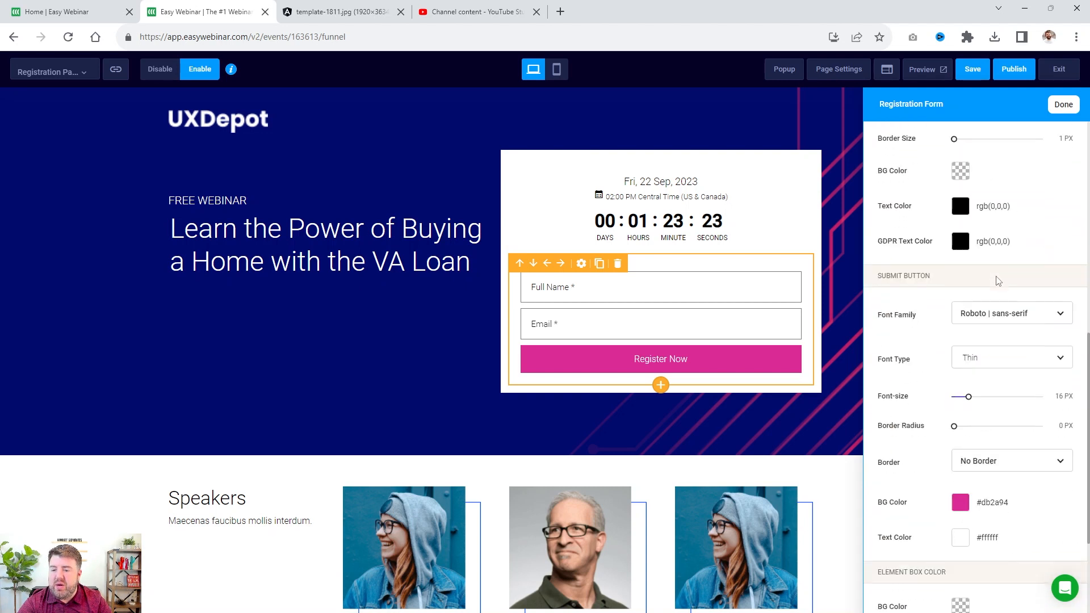
{"action": "scroll", "coordinate": [997, 281], "scroll_direction": "down", "scroll_amount": 2}
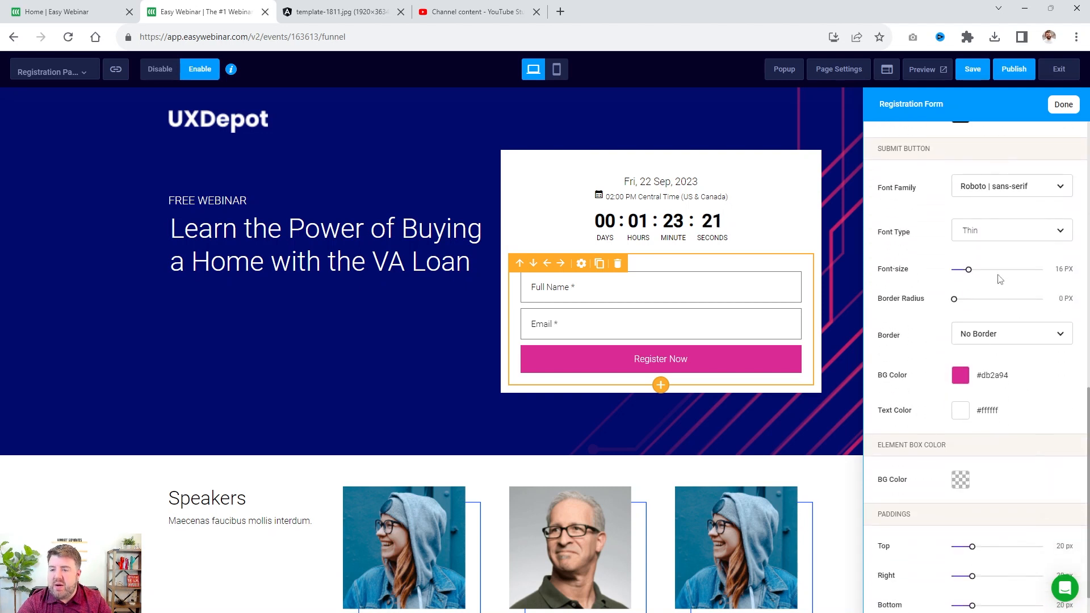
{"action": "left_click", "coordinate": [1003, 234]}
{"action": "scroll", "coordinate": [1002, 302], "scroll_direction": "down", "scroll_amount": 2}
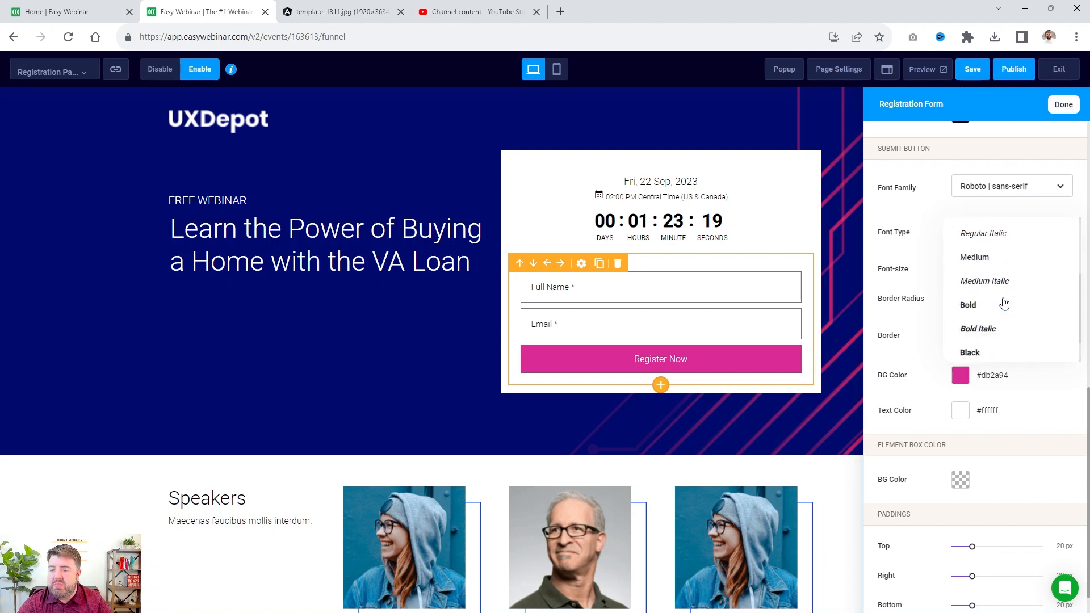
{"action": "left_click", "coordinate": [1004, 303]}
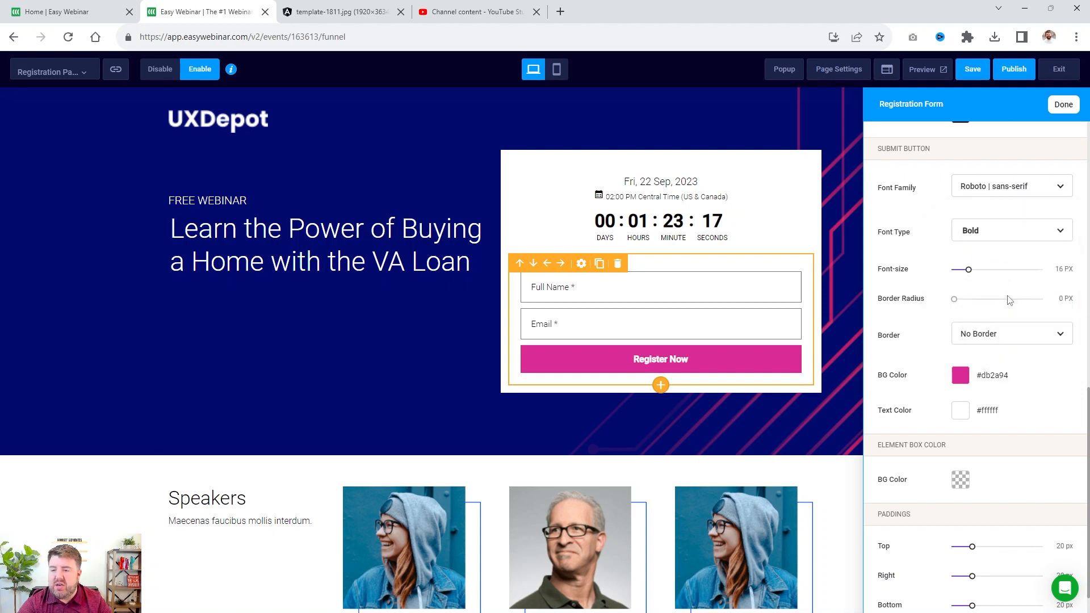
Change the registration form's submit button text to "REGISTER NOW"
{"action": "scroll", "coordinate": [999, 273], "scroll_direction": "up", "scroll_amount": 10}
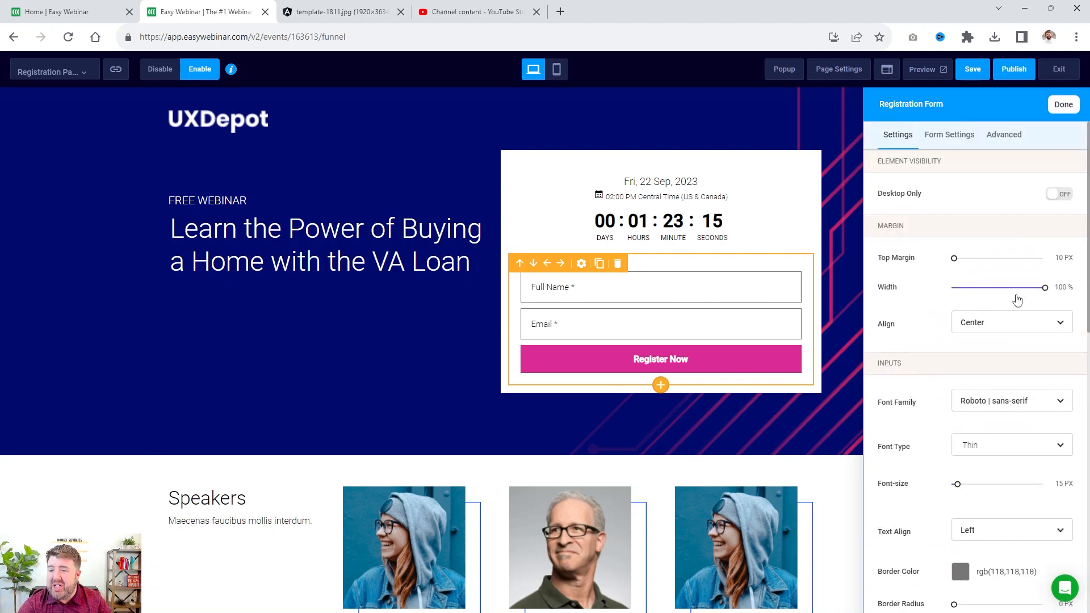
{"action": "left_click", "coordinate": [999, 138]}
{"action": "left_click", "coordinate": [952, 140]}
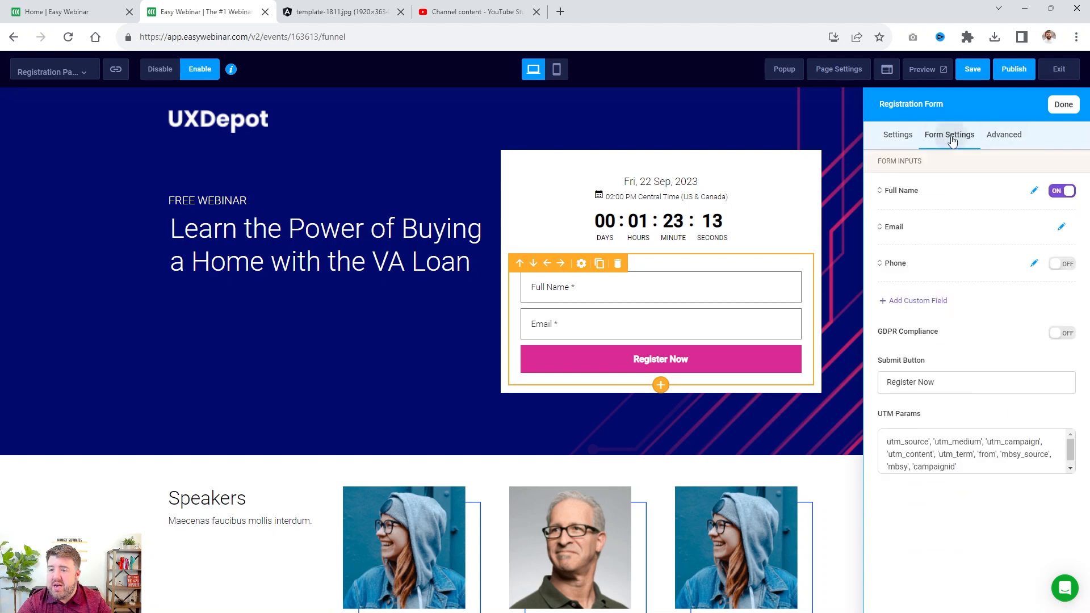
{"action": "triple_click", "coordinate": [956, 383]}
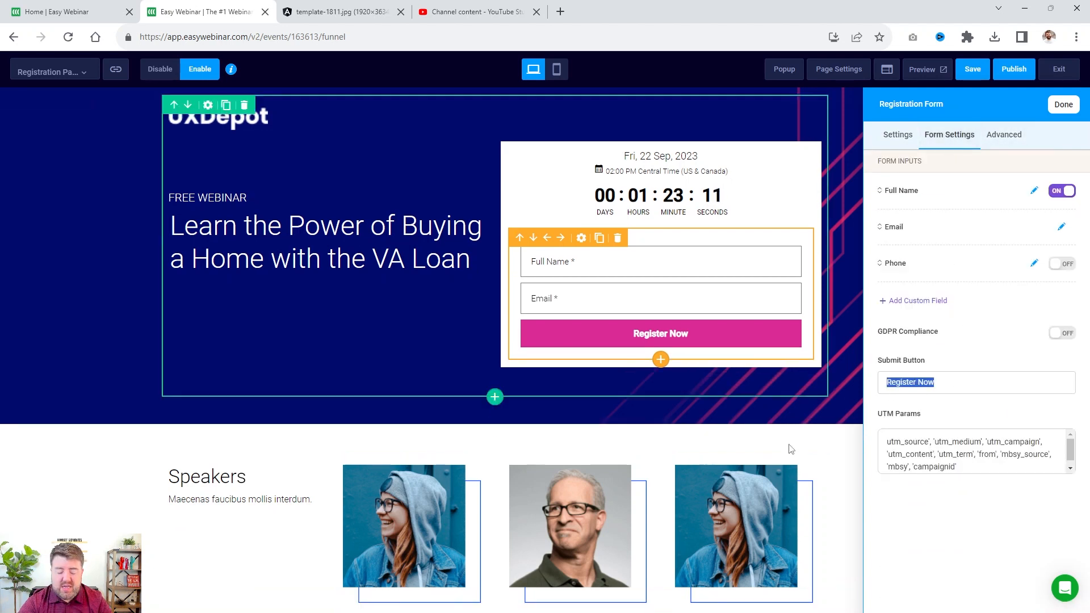
{"action": "type", "text": "REGISTER NOW"}
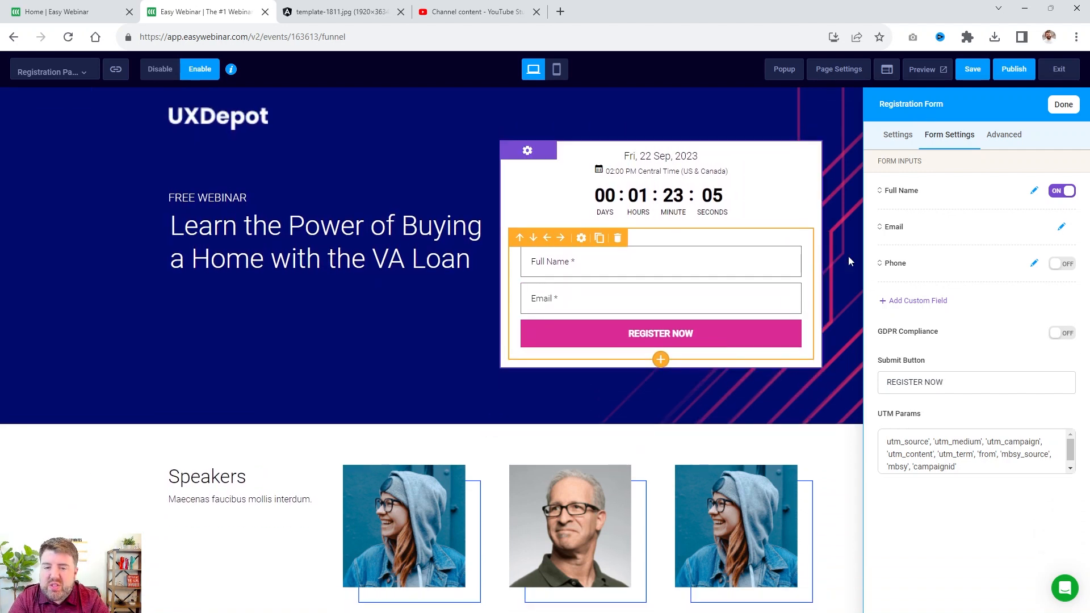
Enable the Phone field and the GDPR Compliance consent on the registration form
{"action": "left_click", "coordinate": [1055, 264]}
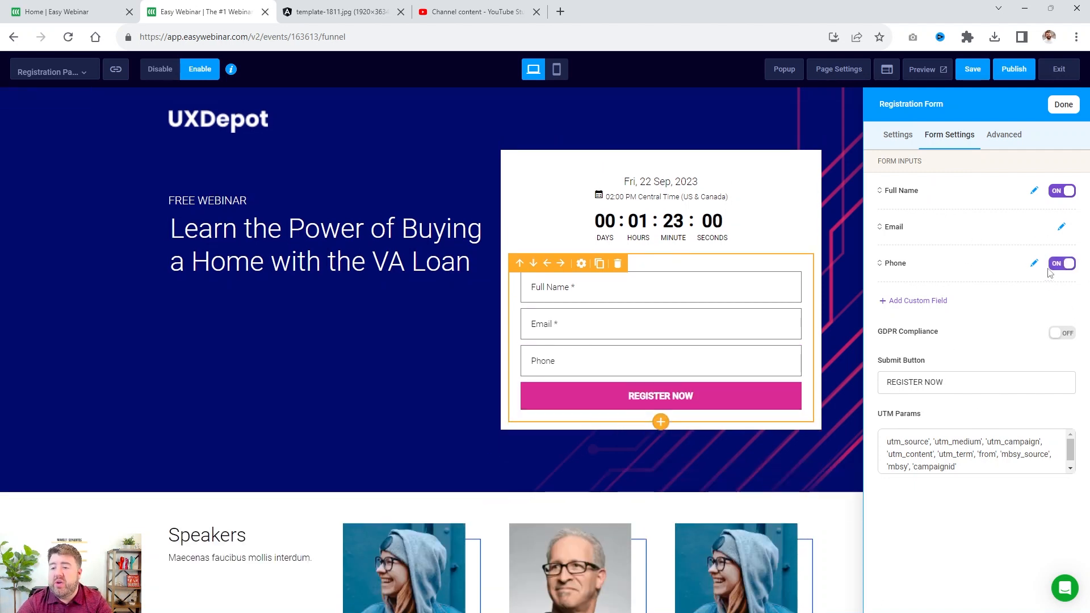
{"action": "left_click", "coordinate": [1057, 335]}
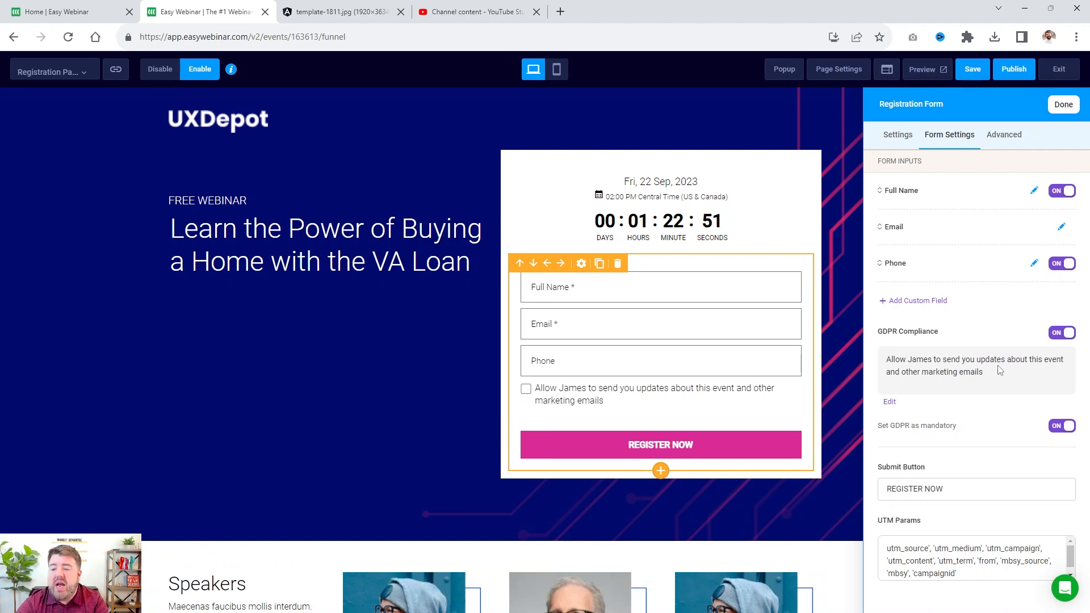
{"action": "left_click_drag", "start_coordinate": [993, 378], "coordinate": [867, 362]}
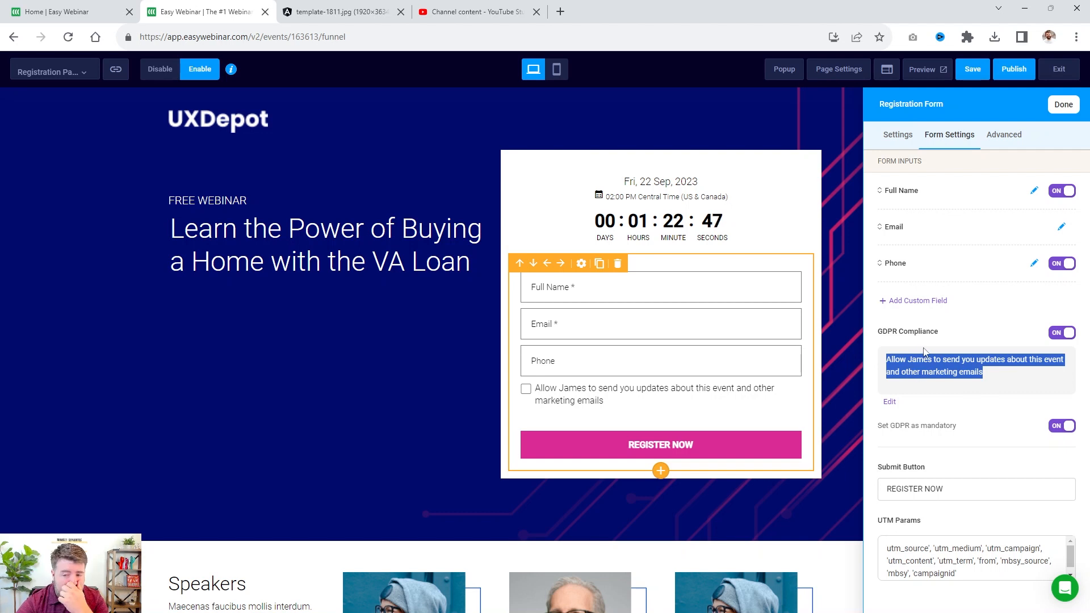
{"action": "left_click", "coordinate": [1041, 382]}
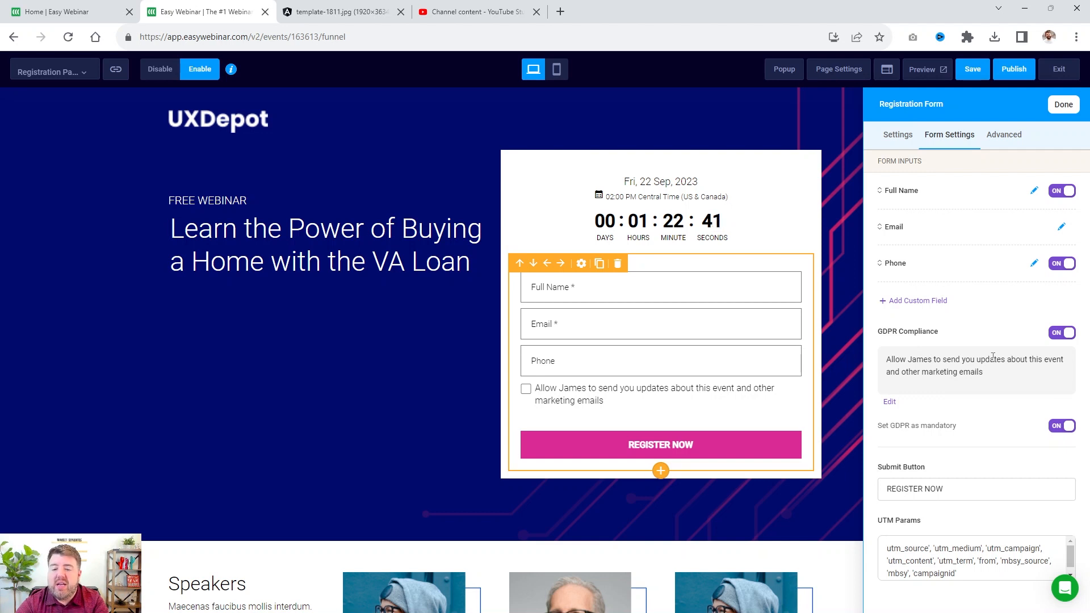
{"action": "scroll", "coordinate": [534, 375], "scroll_direction": "down", "scroll_amount": 1}
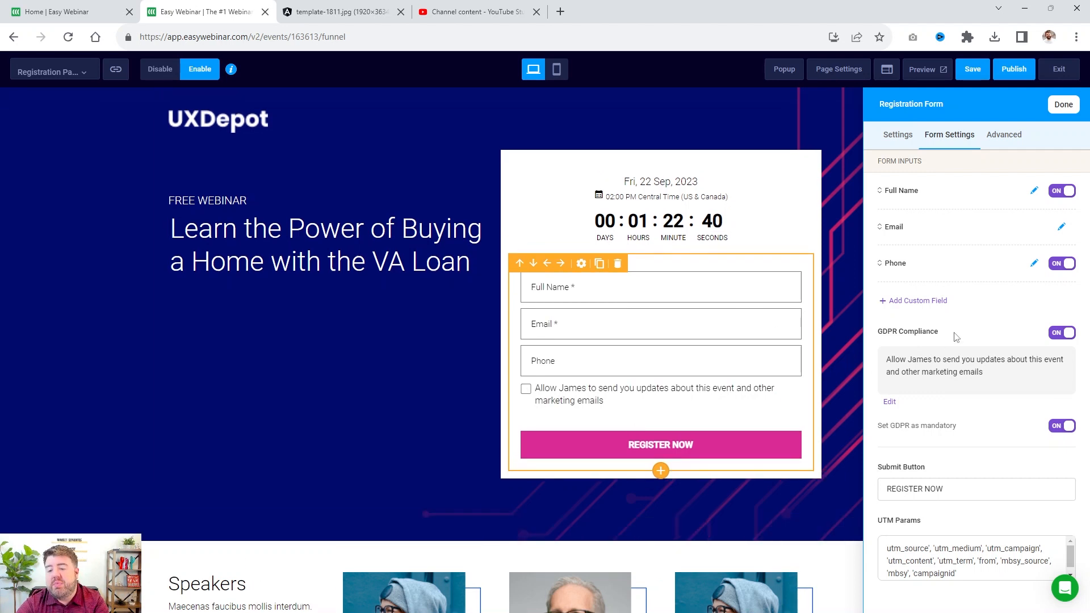
Examine the first speaker photo's image settings, including its replacement image library, pixel dimensions and size
{"action": "scroll", "coordinate": [202, 310], "scroll_direction": "down", "scroll_amount": 5}
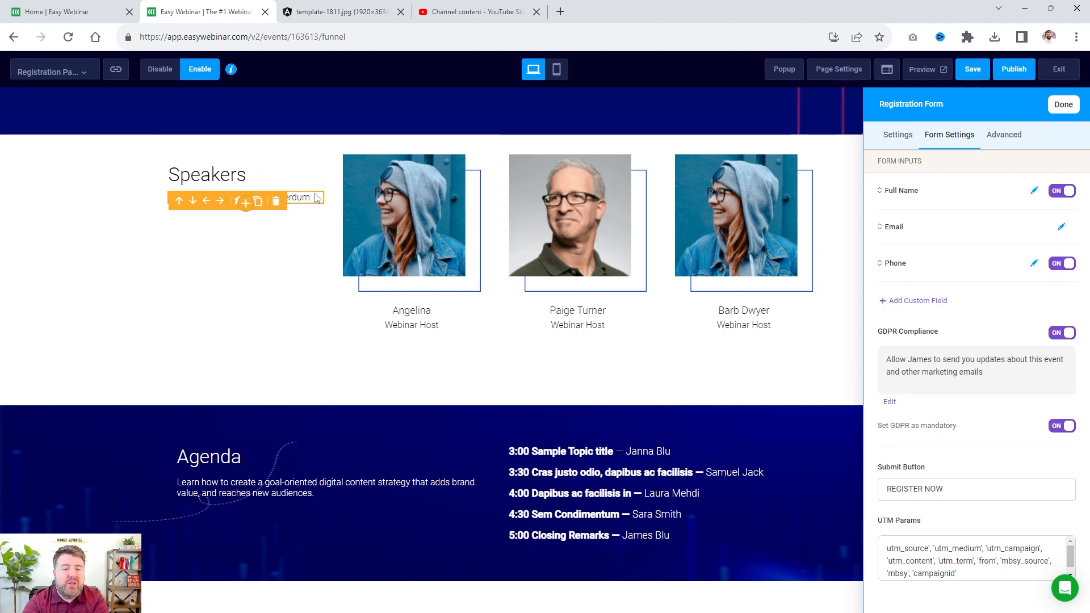
{"action": "left_click", "coordinate": [404, 227]}
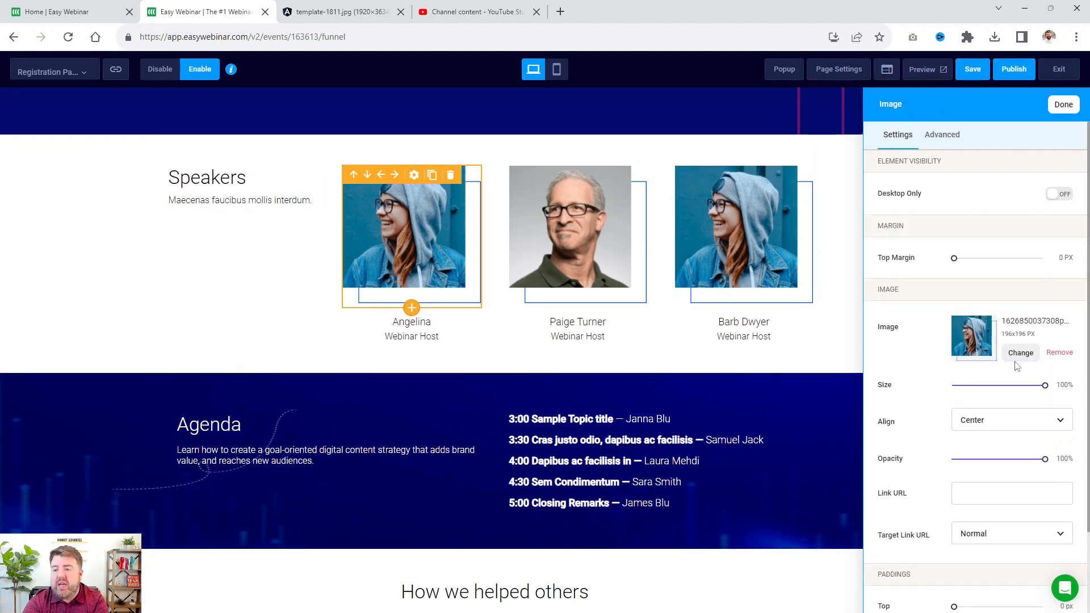
{"action": "left_click", "coordinate": [1020, 353]}
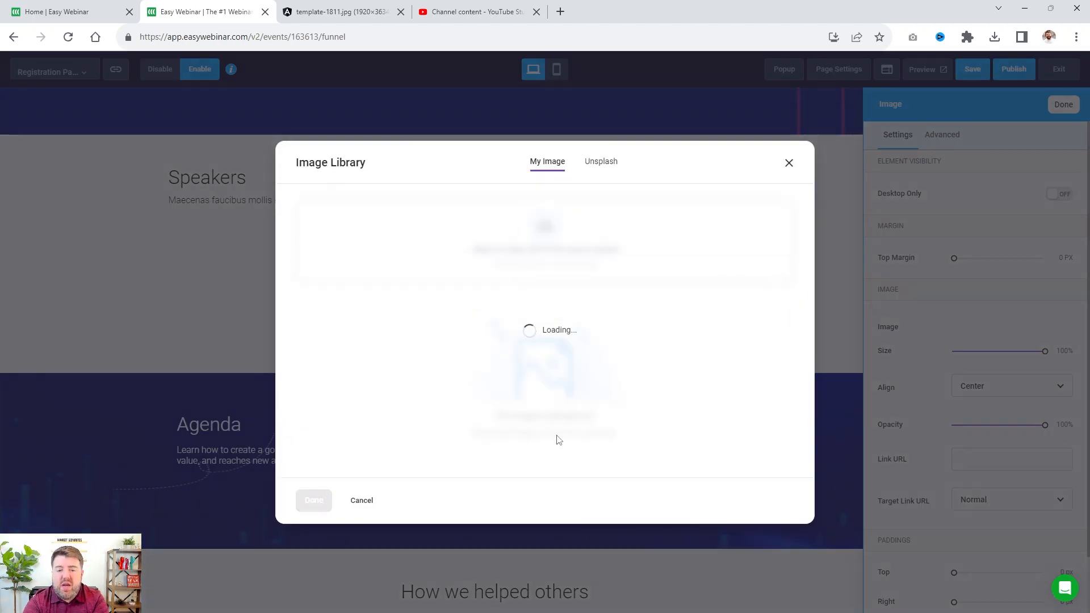
{"action": "left_click", "coordinate": [789, 163]}
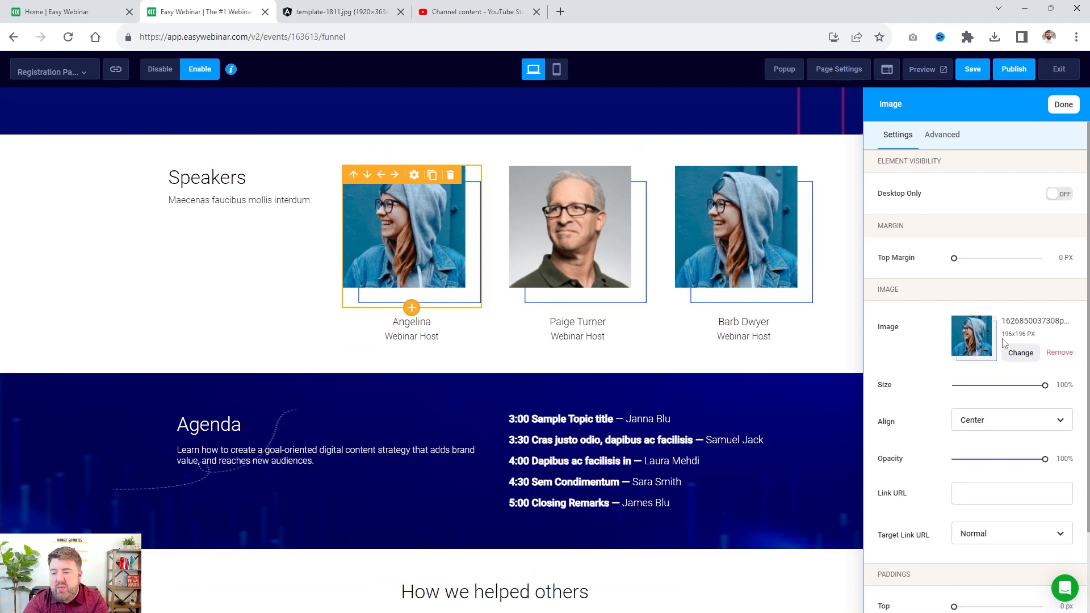
{"action": "left_click_drag", "start_coordinate": [1036, 335], "coordinate": [1001, 334]}
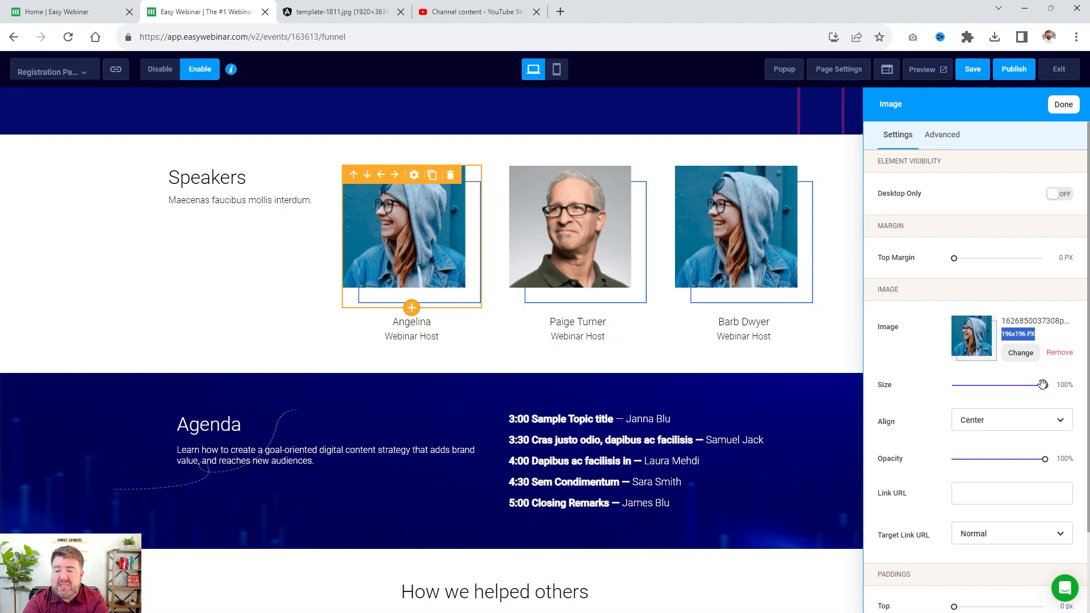
{"action": "mouse_move", "coordinate": [1039, 385]}
{"action": "left_mouse_down"}
{"action": "mouse_move", "coordinate": [996, 385]}
{"action": "mouse_move", "coordinate": [1056, 388]}
{"action": "left_mouse_up"}
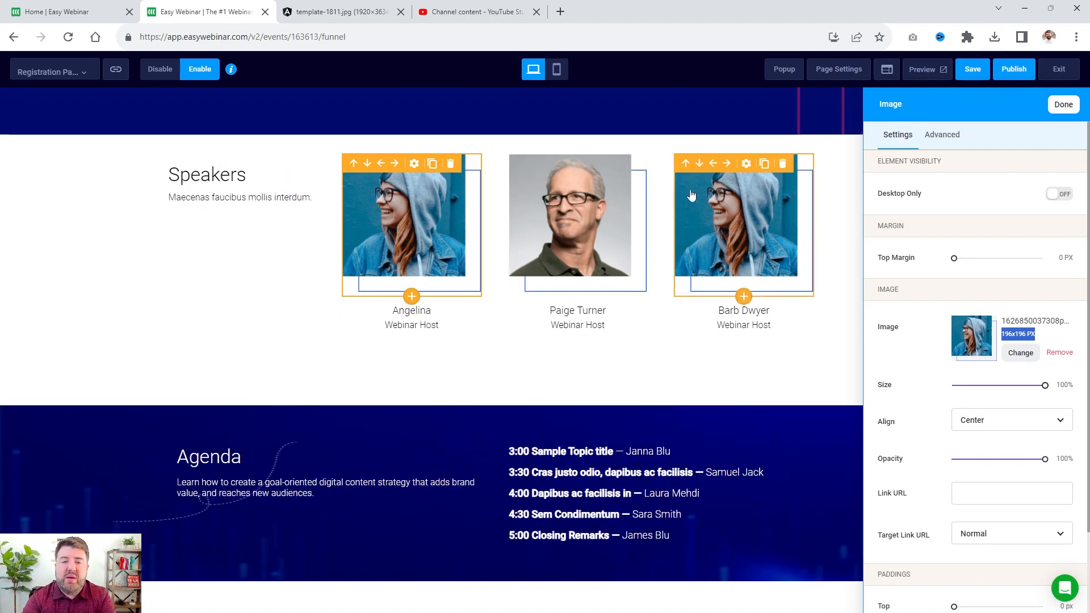
Delete the third speaker's photo, name and "Webinar Host" text from the Speakers section
{"action": "left_click", "coordinate": [787, 164]}
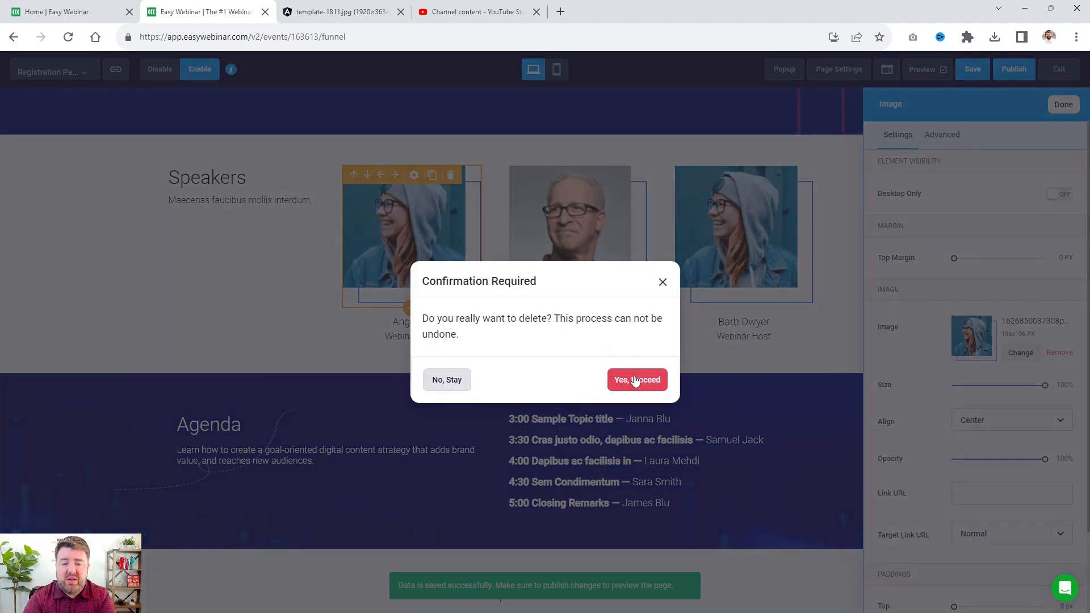
{"action": "left_click", "coordinate": [635, 380]}
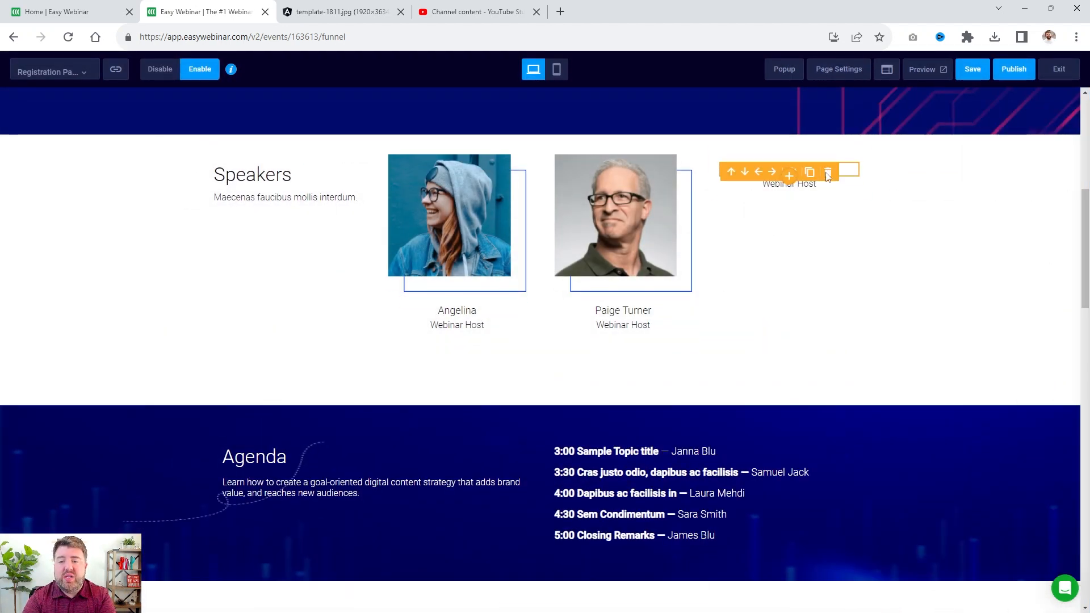
{"action": "left_click", "coordinate": [828, 173]}
{"action": "left_click", "coordinate": [653, 380]}
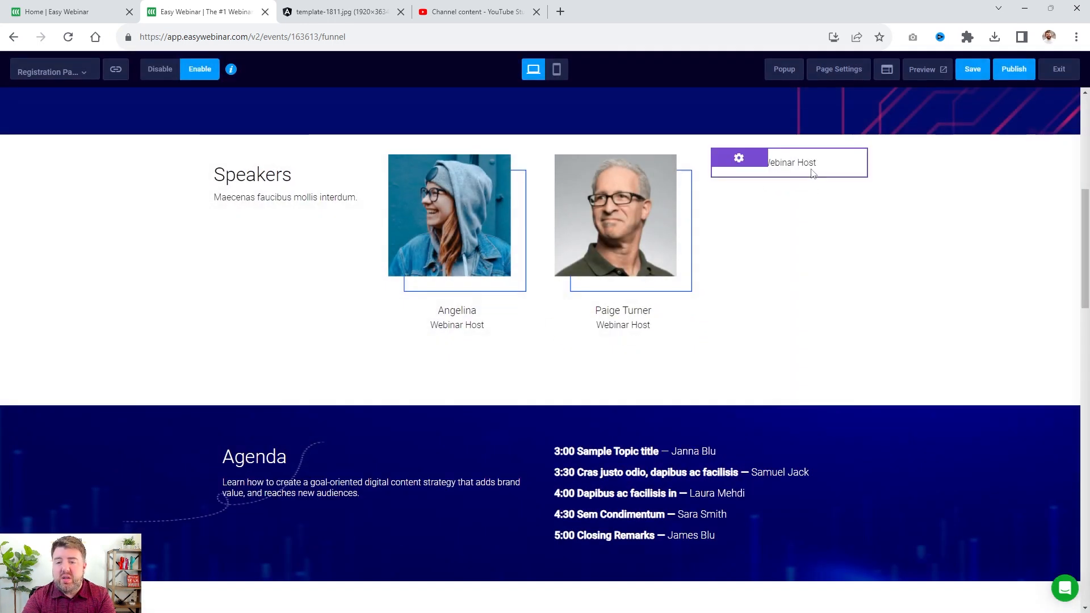
{"action": "left_click", "coordinate": [827, 171]}
{"action": "left_click", "coordinate": [650, 380]}
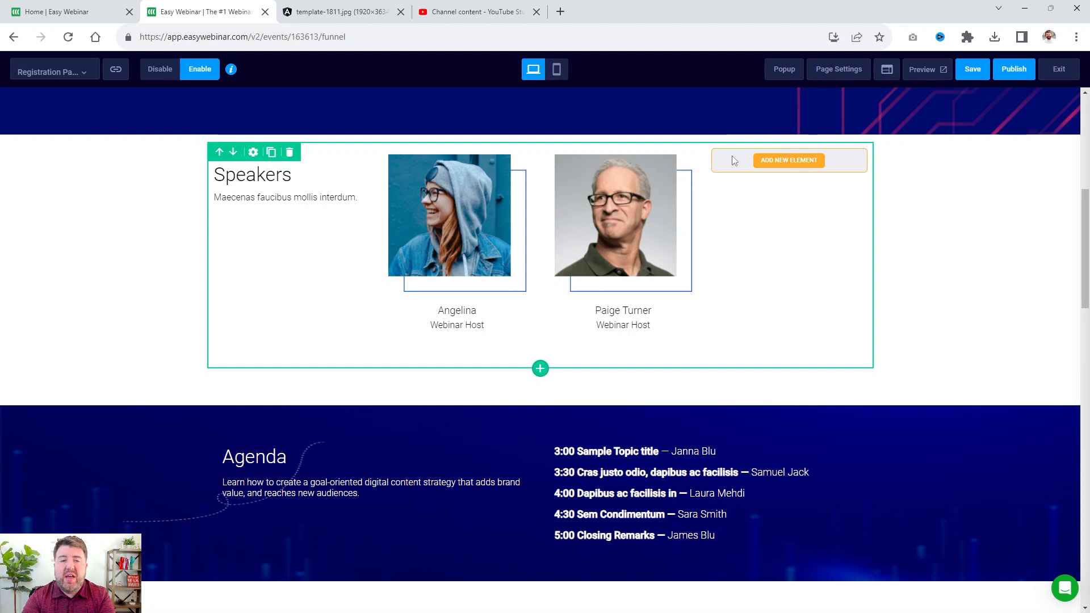
Add an empty three-column row below the speakers, then delete that row again
{"action": "left_click", "coordinate": [540, 370]}
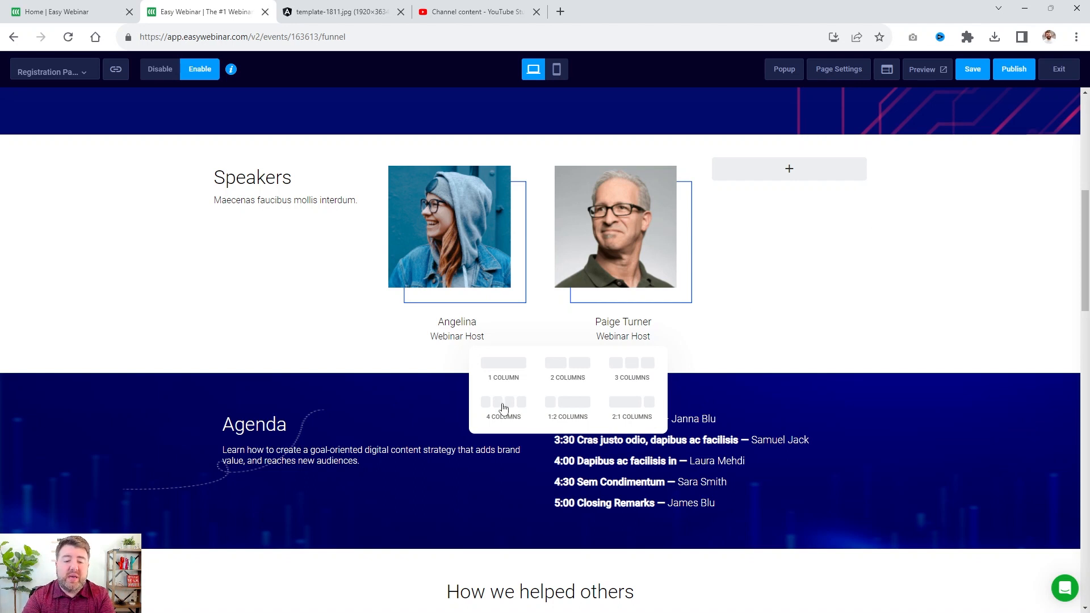
{"action": "left_click", "coordinate": [883, 311]}
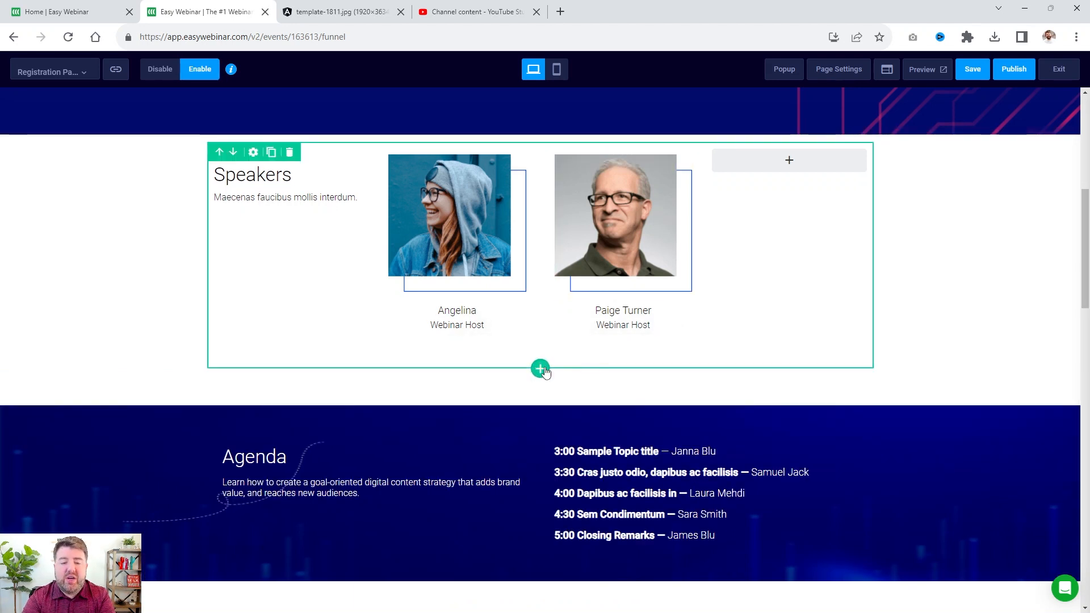
{"action": "left_click", "coordinate": [539, 366]}
{"action": "left_click", "coordinate": [632, 372]}
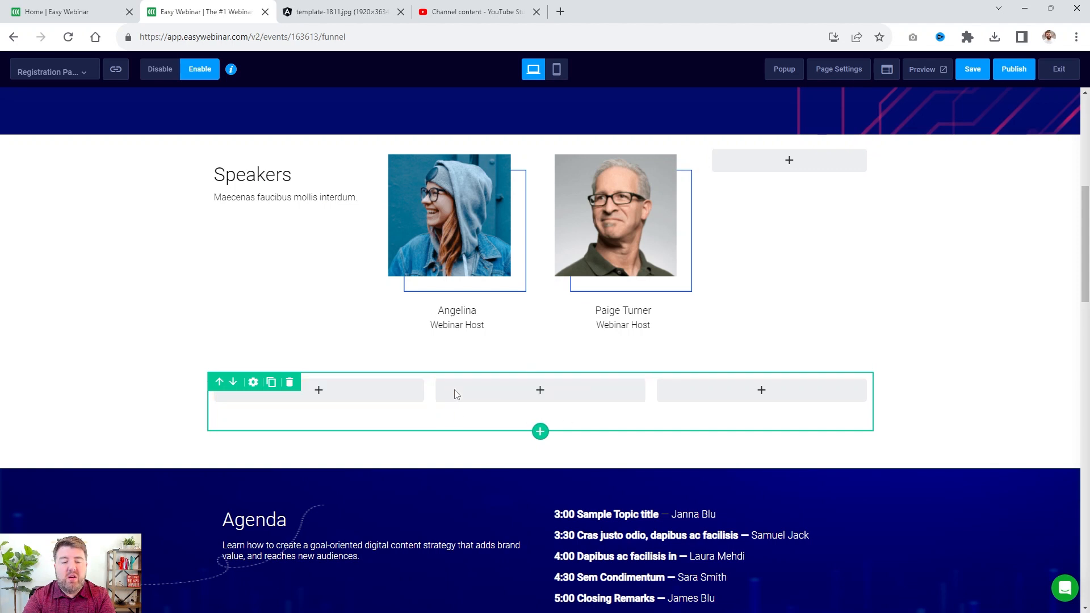
{"action": "left_click", "coordinate": [333, 392]}
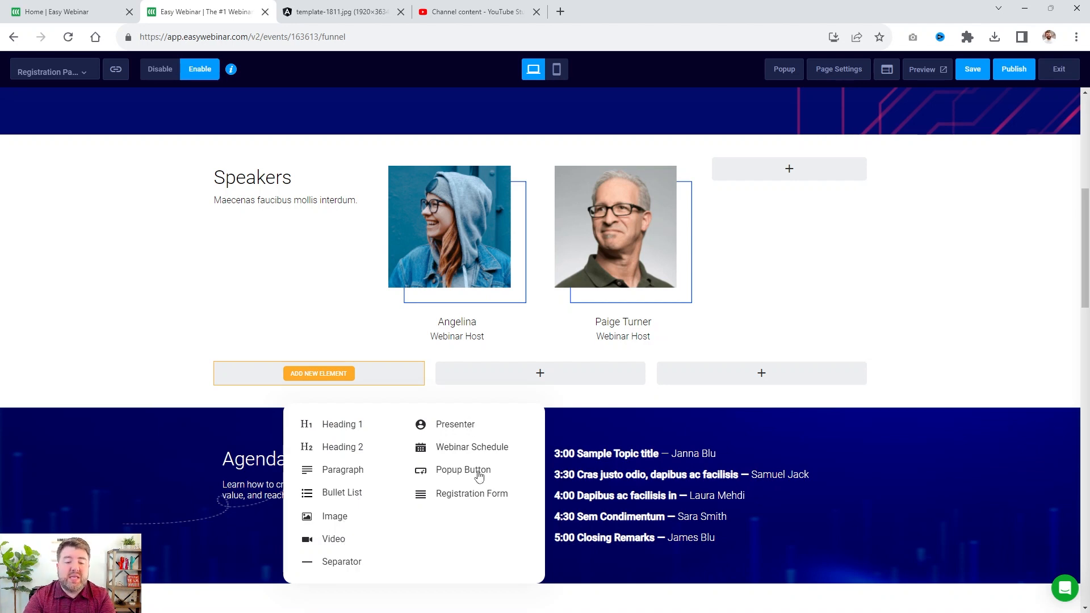
{"action": "left_click", "coordinate": [899, 248]}
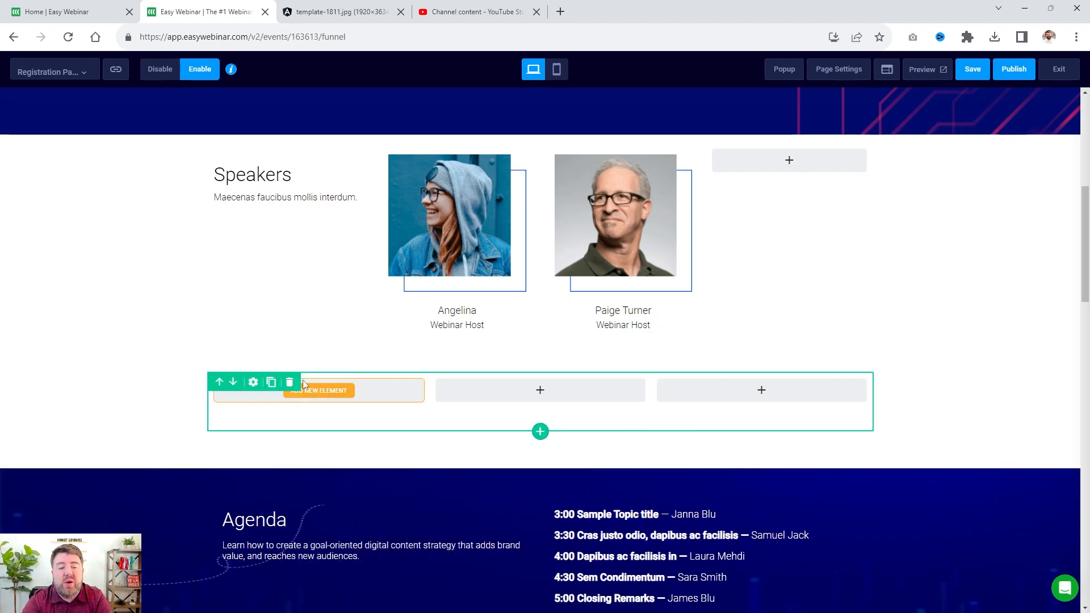
{"action": "left_click", "coordinate": [290, 383]}
{"action": "left_click", "coordinate": [652, 373]}
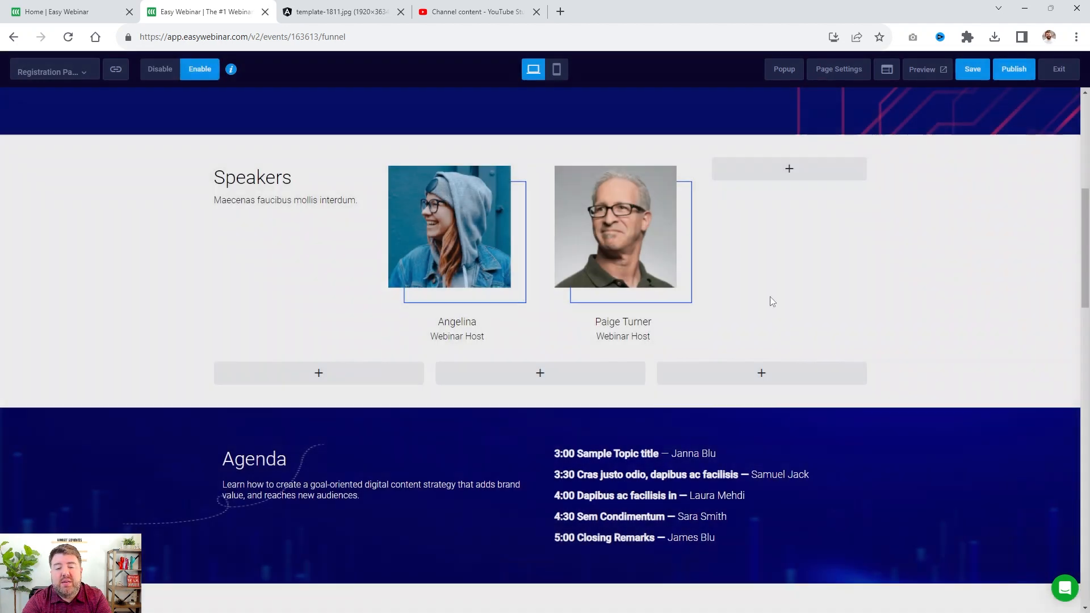
Replace the first Agenda item's text with "Pre-Approval -" followed by the presenter's full name
{"action": "scroll", "coordinate": [791, 282], "scroll_direction": "down", "scroll_amount": 3}
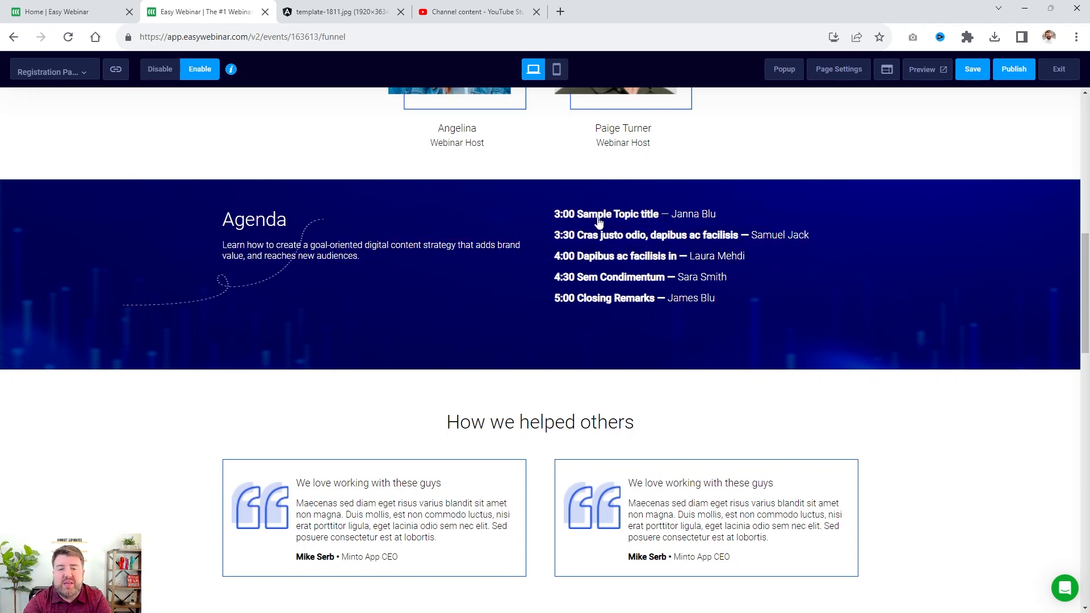
{"action": "left_click", "coordinate": [725, 219]}
{"action": "key", "text": "ctrl+a"}
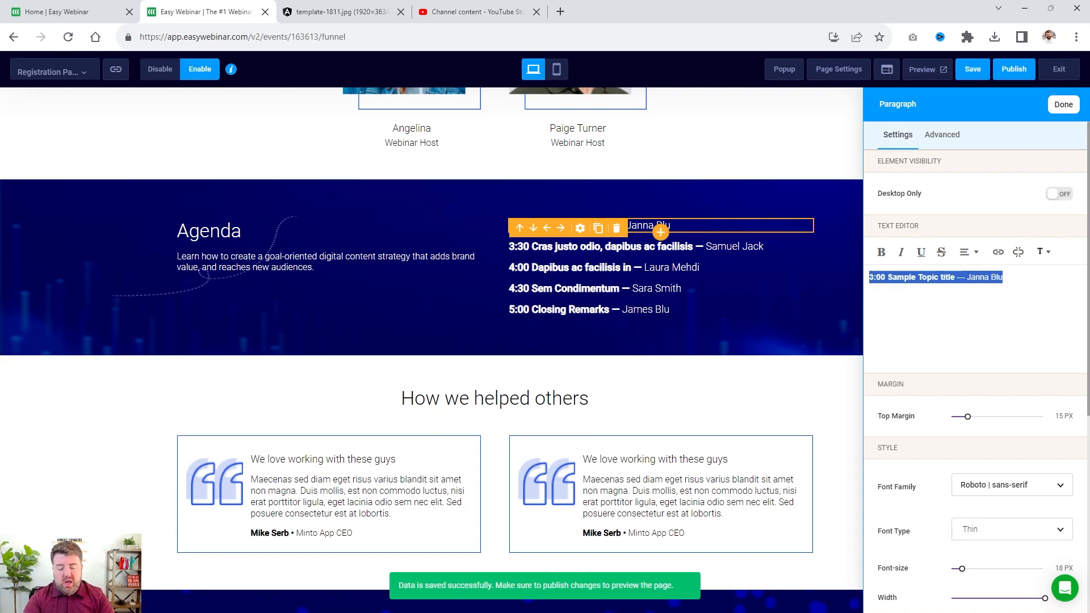
{"action": "type", "text": "Pre-Approval -"}
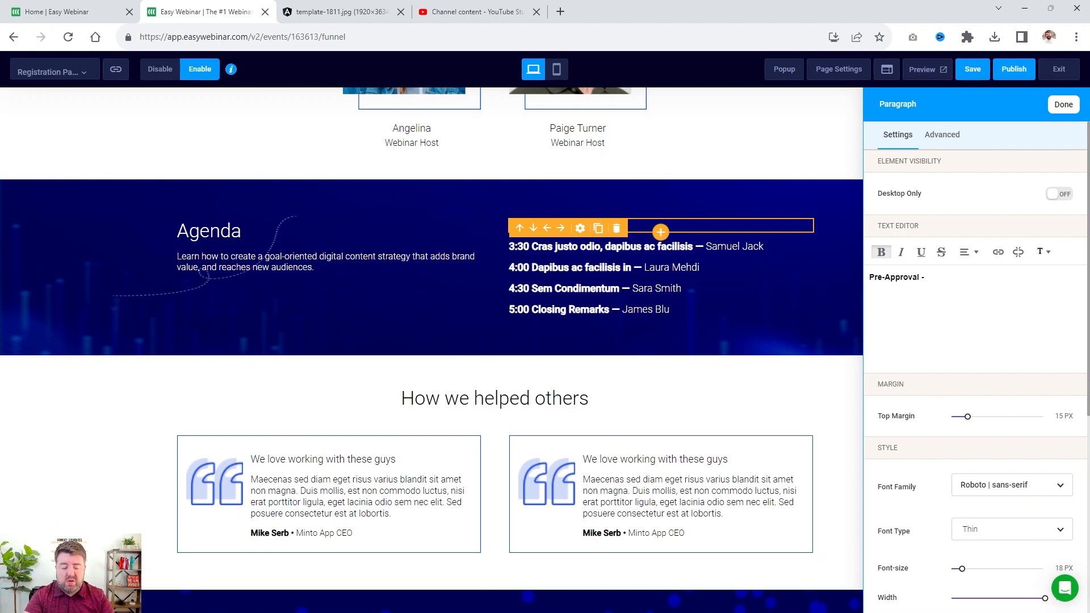
{"action": "type", "text": "hireman"}
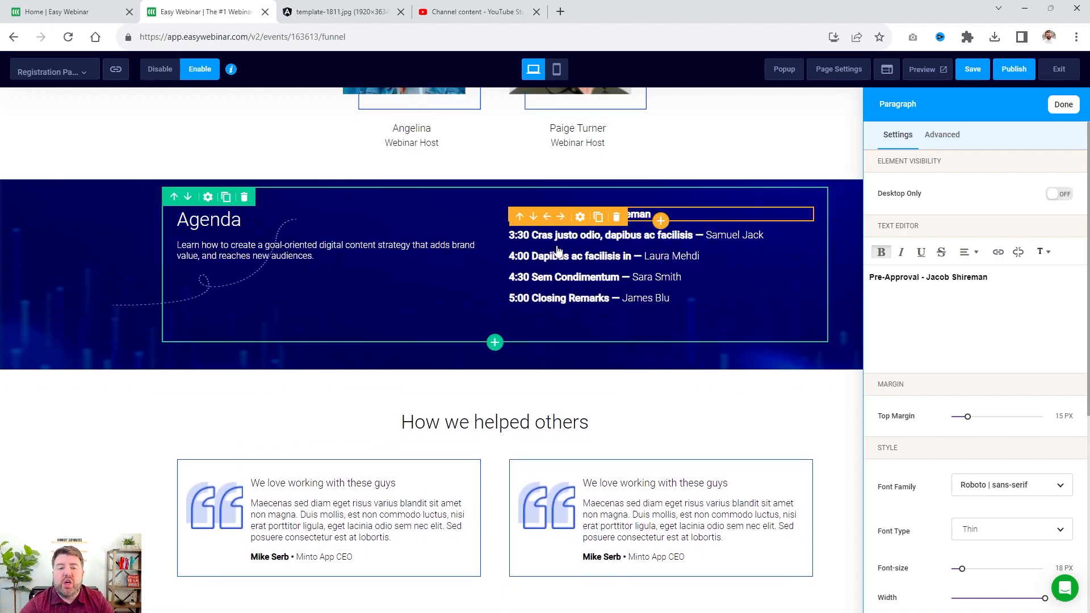
{"action": "left_click", "coordinate": [1062, 105]}
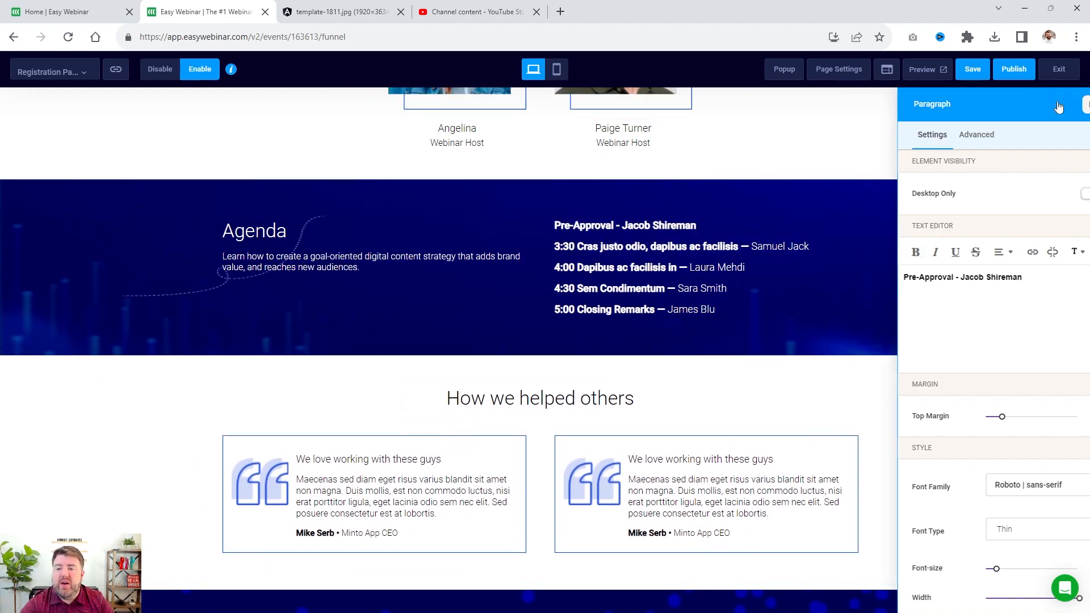
Duplicate the two-testimonial row under "How we helped others" twice
{"action": "scroll", "coordinate": [598, 189], "scroll_direction": "down", "scroll_amount": 1}
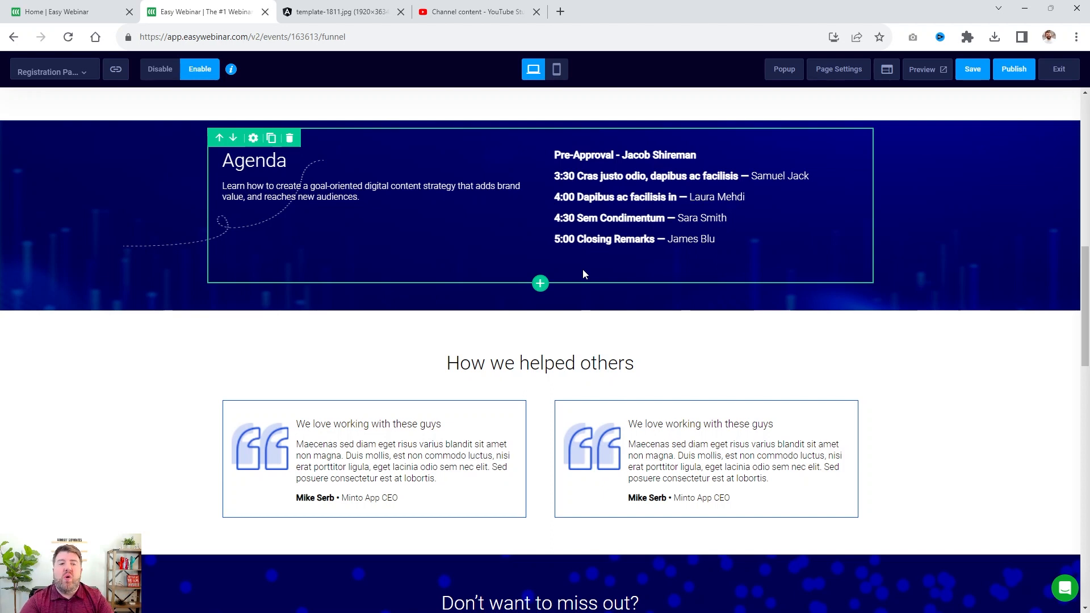
{"action": "scroll", "coordinate": [687, 338], "scroll_direction": "down", "scroll_amount": 3}
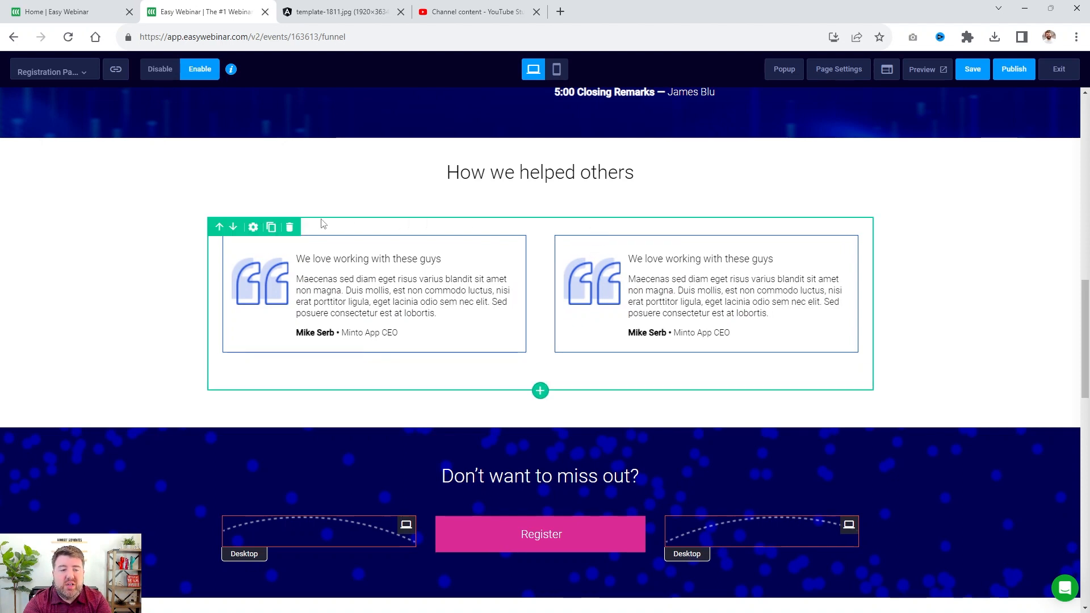
{"action": "left_click", "coordinate": [272, 229]}
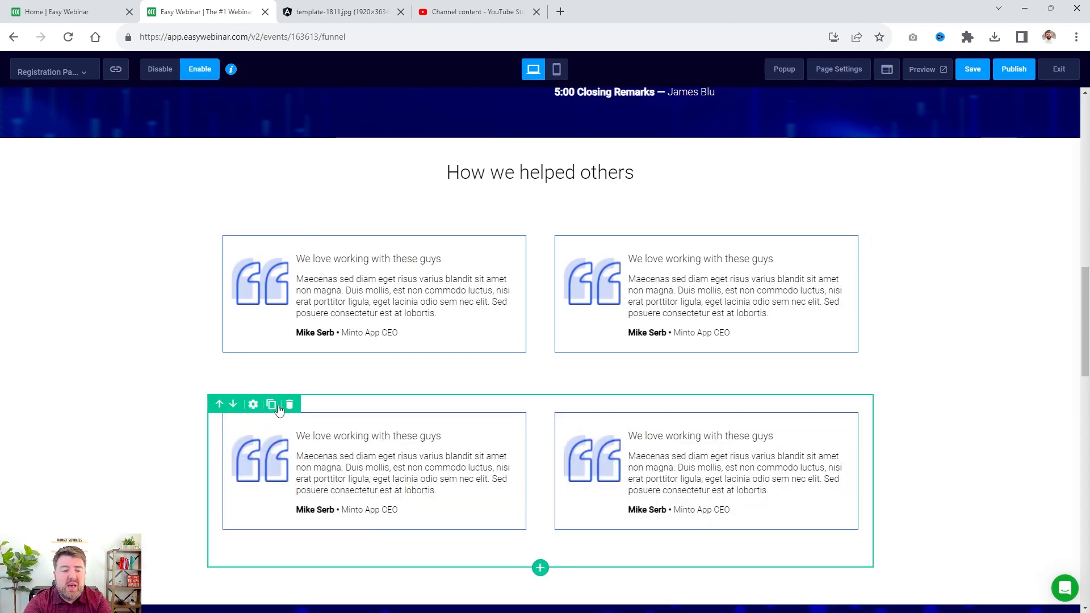
{"action": "left_click", "coordinate": [278, 409]}
{"action": "scroll", "coordinate": [592, 411], "scroll_direction": "down", "scroll_amount": 9}
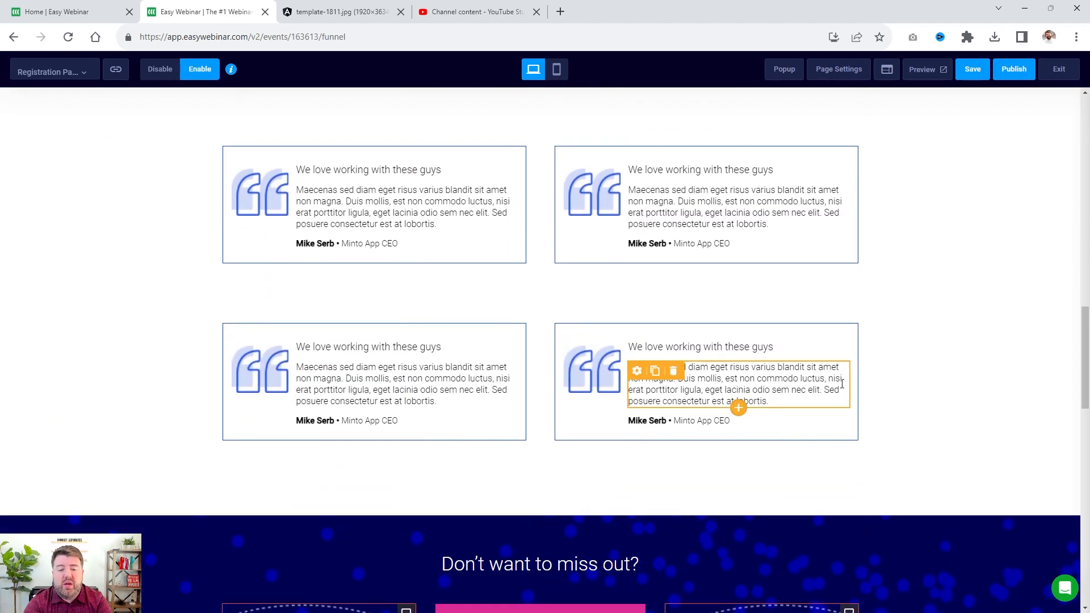
{"action": "scroll", "coordinate": [825, 397], "scroll_direction": "up", "scroll_amount": 6}
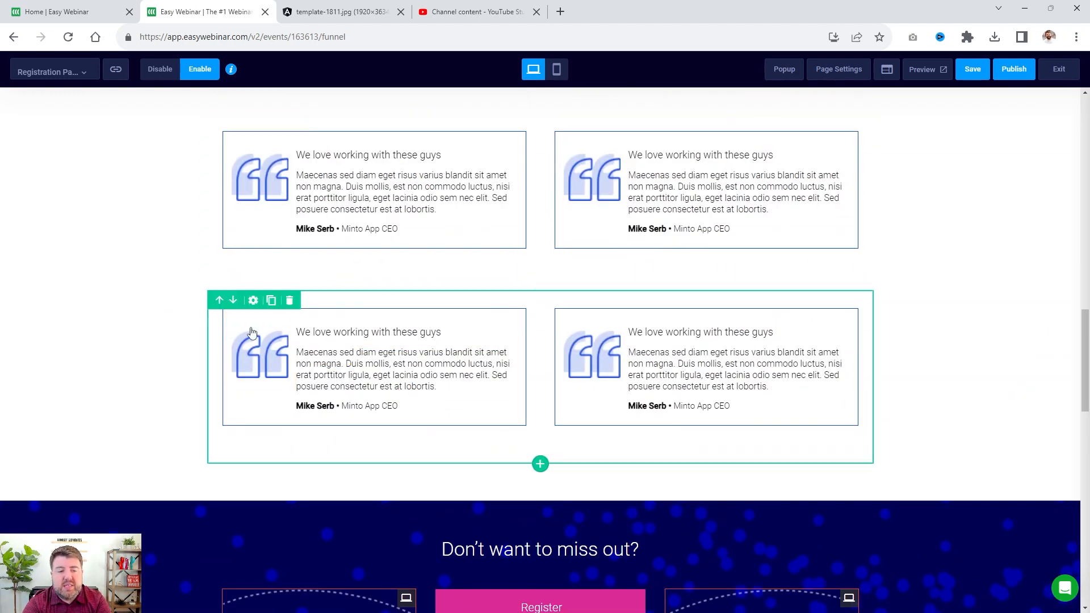
{"action": "left_click", "coordinate": [406, 339]}
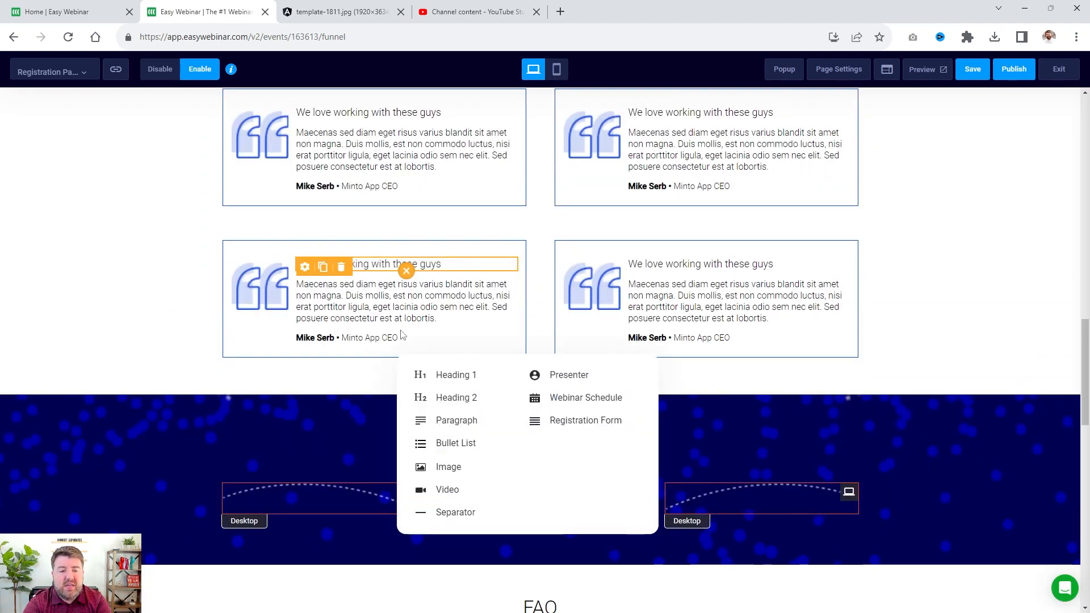
{"action": "left_click", "coordinate": [430, 288]}
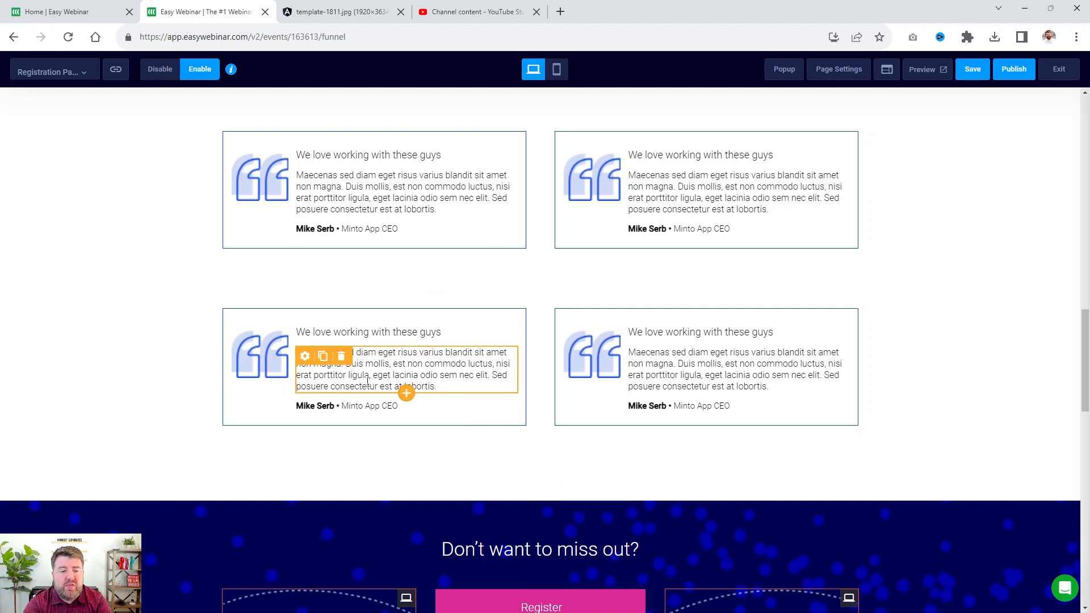
Review the "Don't want to miss out?" call to action, the FAQ entries and the newsletter section with its registration form
{"action": "scroll", "coordinate": [261, 409], "scroll_direction": "down", "scroll_amount": 4}
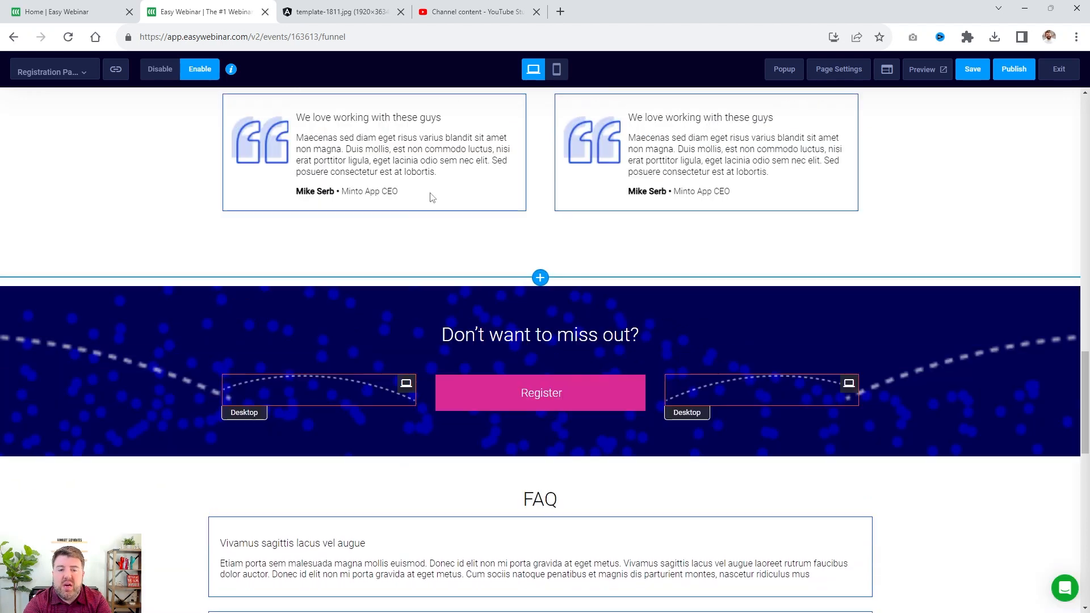
{"action": "scroll", "coordinate": [657, 276], "scroll_direction": "down", "scroll_amount": 3}
{"action": "left_click", "coordinate": [516, 237]}
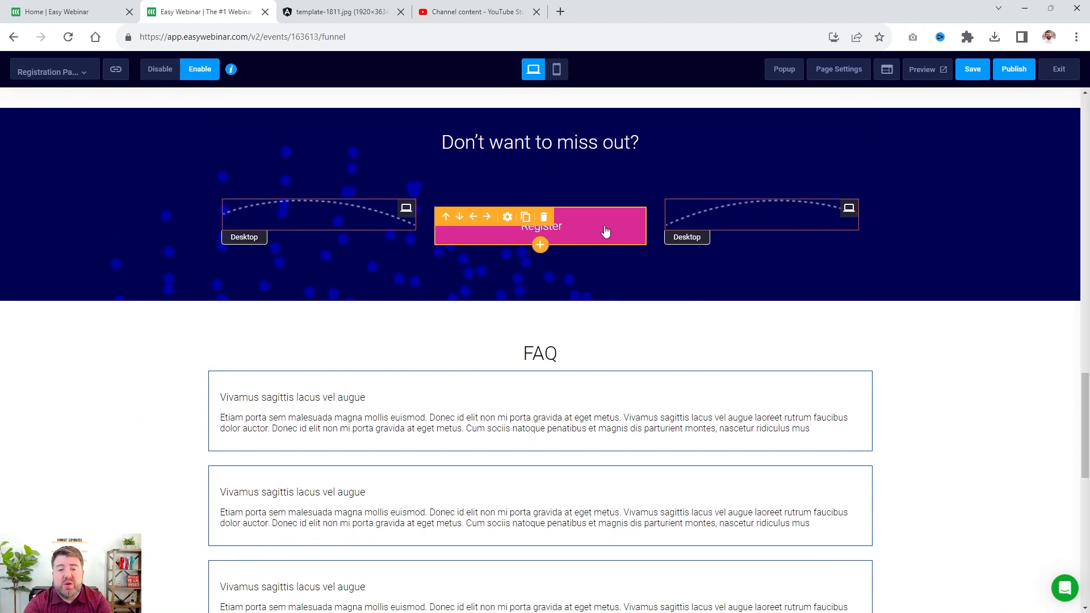
{"action": "scroll", "coordinate": [617, 308], "scroll_direction": "down", "scroll_amount": 2}
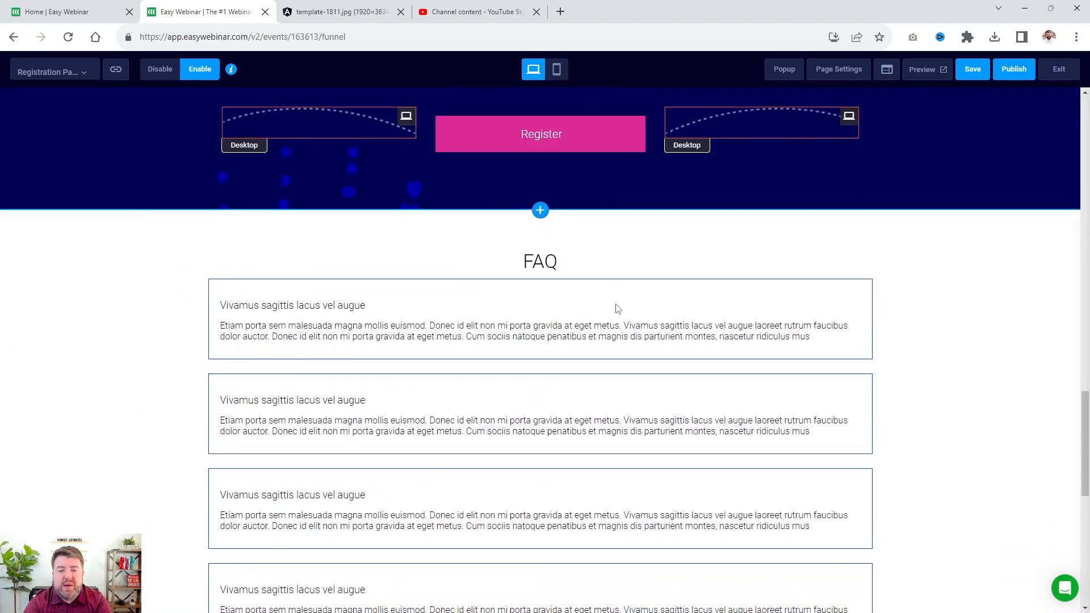
{"action": "scroll", "coordinate": [618, 308], "scroll_direction": "down", "scroll_amount": 2}
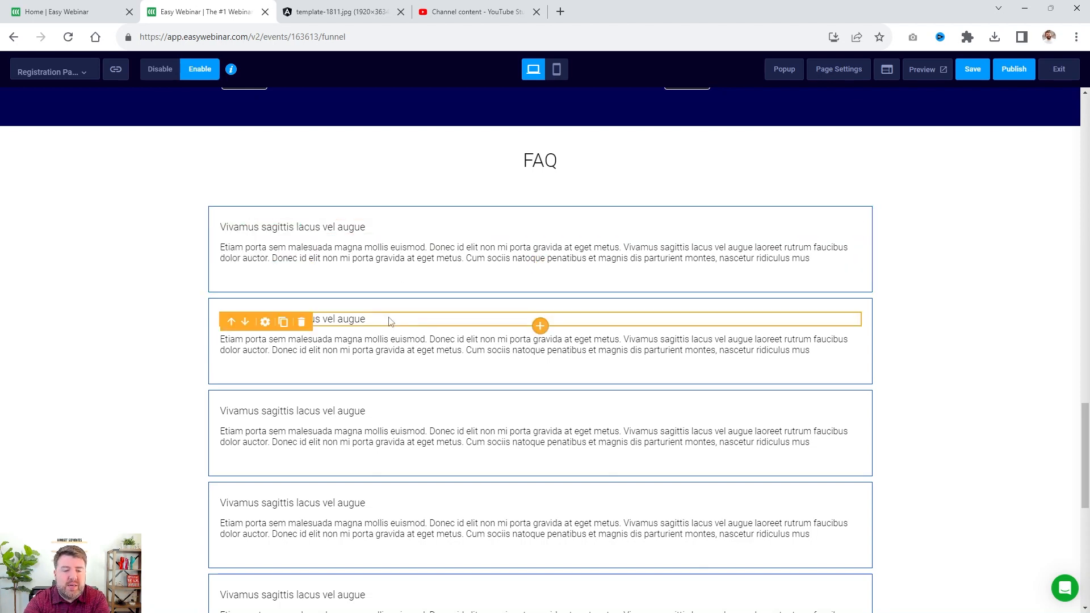
{"action": "scroll", "coordinate": [390, 321], "scroll_direction": "down", "scroll_amount": 2}
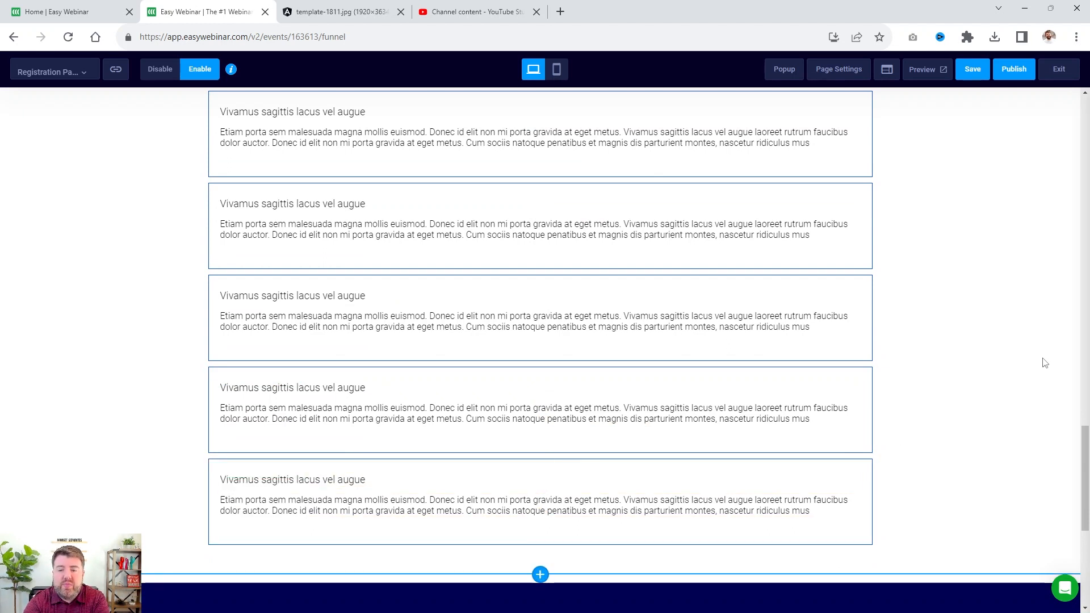
{"action": "scroll", "coordinate": [887, 300], "scroll_direction": "down", "scroll_amount": 5}
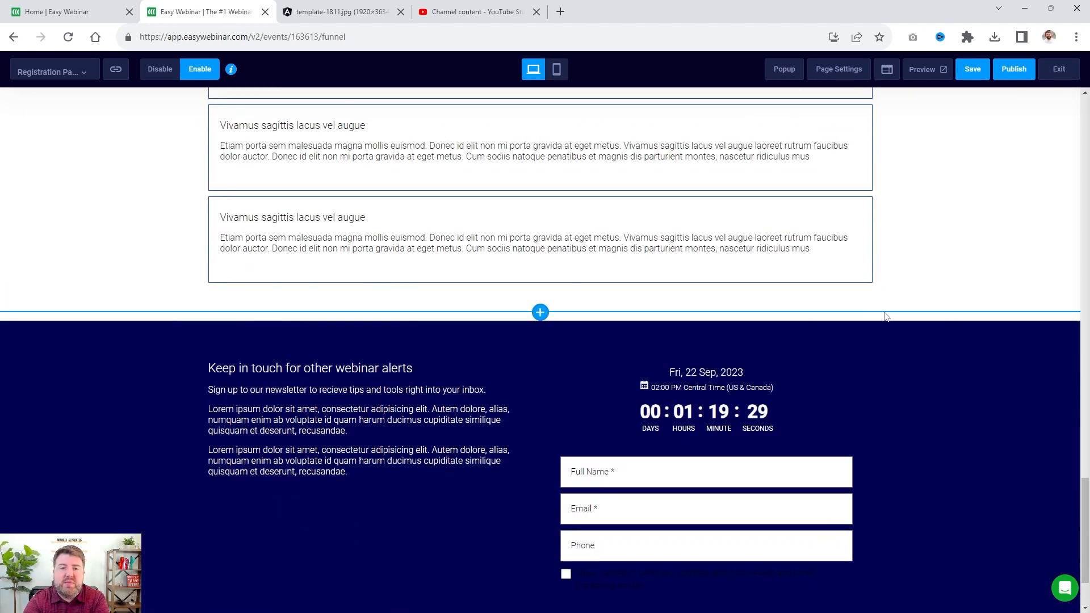
{"action": "scroll", "coordinate": [886, 324], "scroll_direction": "down", "scroll_amount": 1}
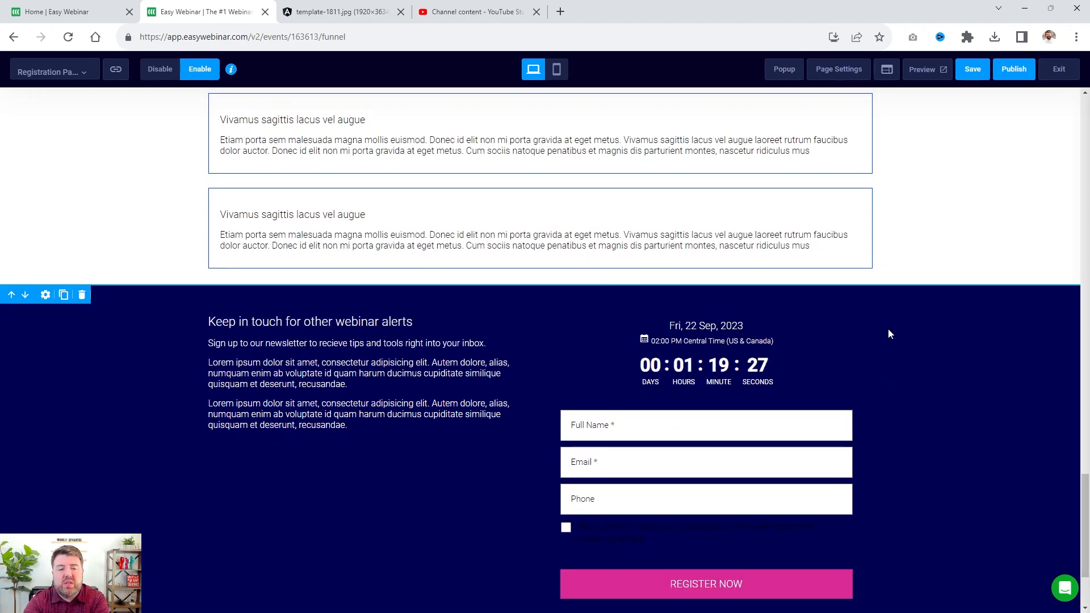
{"action": "scroll", "coordinate": [889, 325], "scroll_direction": "down", "scroll_amount": 3}
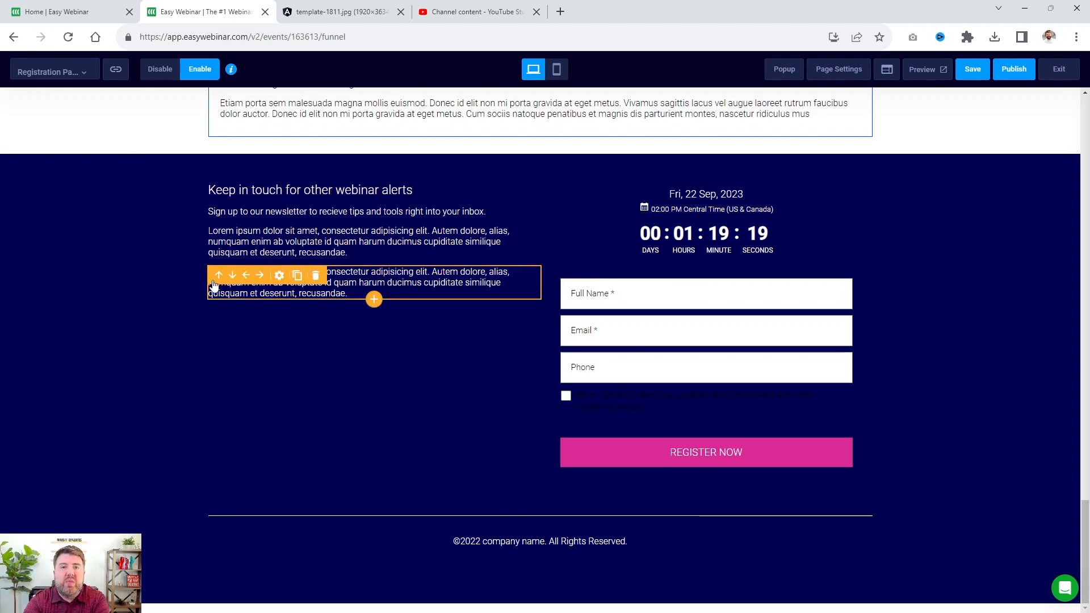
{"action": "left_click", "coordinate": [221, 275]}
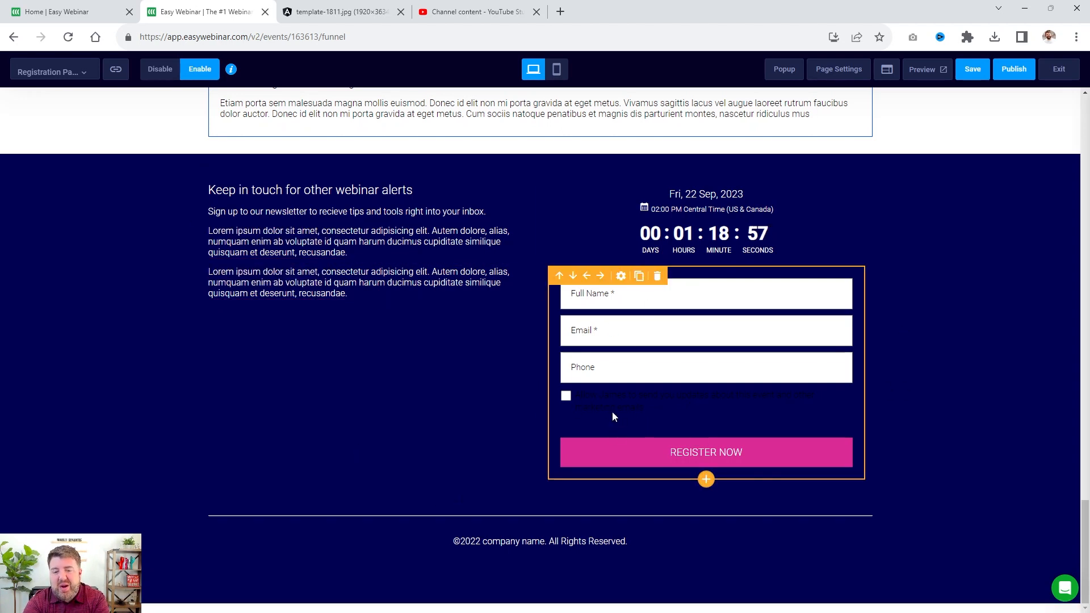
Examine the newsletter section's registration form styling: margins, input fonts and colours, submit button and paddings
{"action": "left_click", "coordinate": [598, 401]}
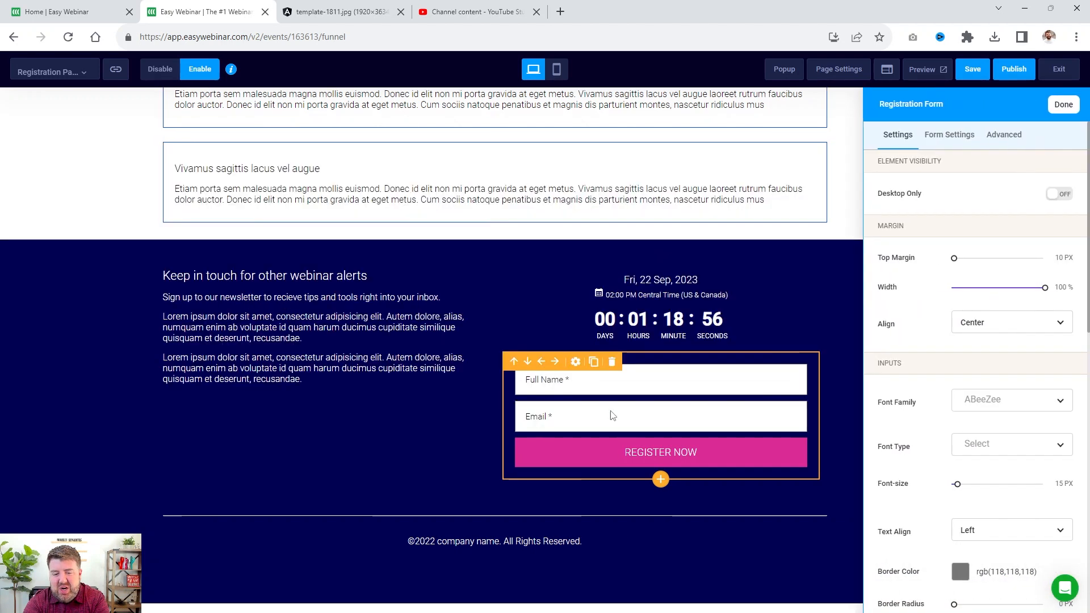
{"action": "scroll", "coordinate": [1026, 261], "scroll_direction": "down", "scroll_amount": 6}
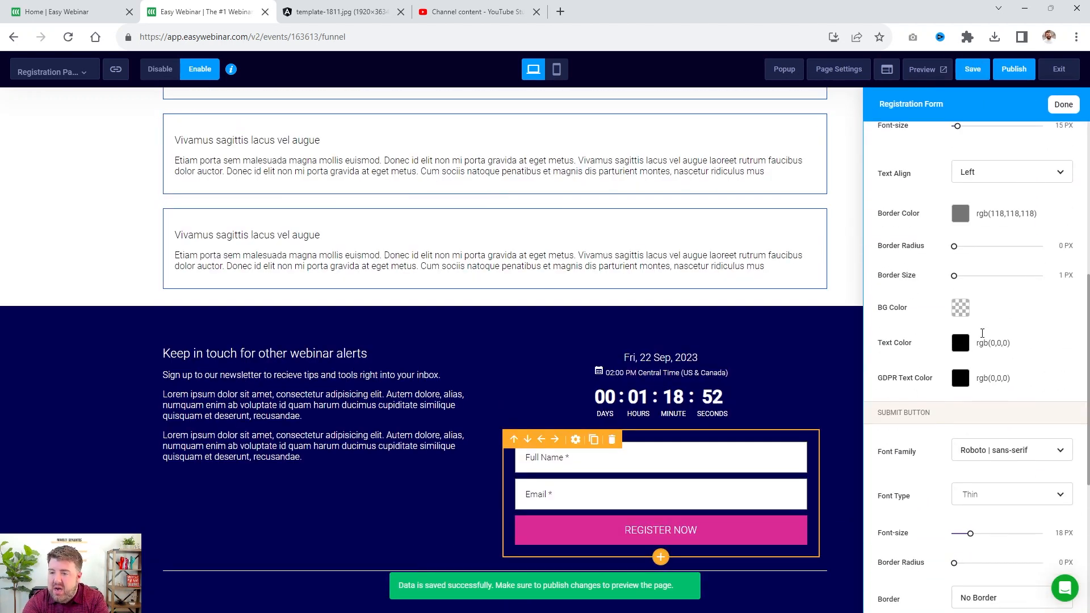
{"action": "scroll", "coordinate": [990, 317], "scroll_direction": "down", "scroll_amount": 5}
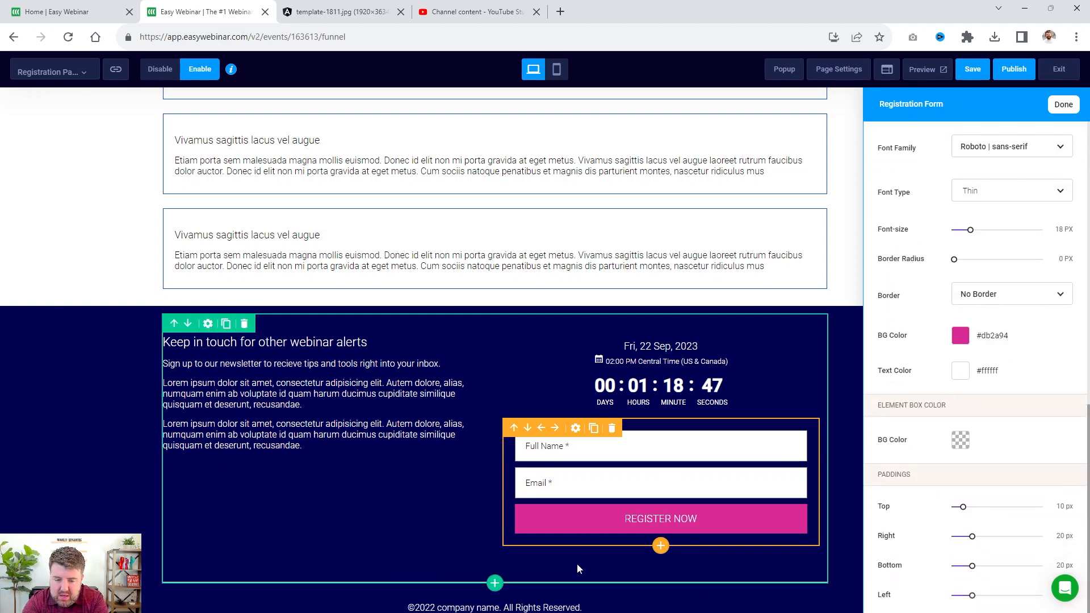
{"action": "scroll", "coordinate": [942, 163], "scroll_direction": "up", "scroll_amount": 4}
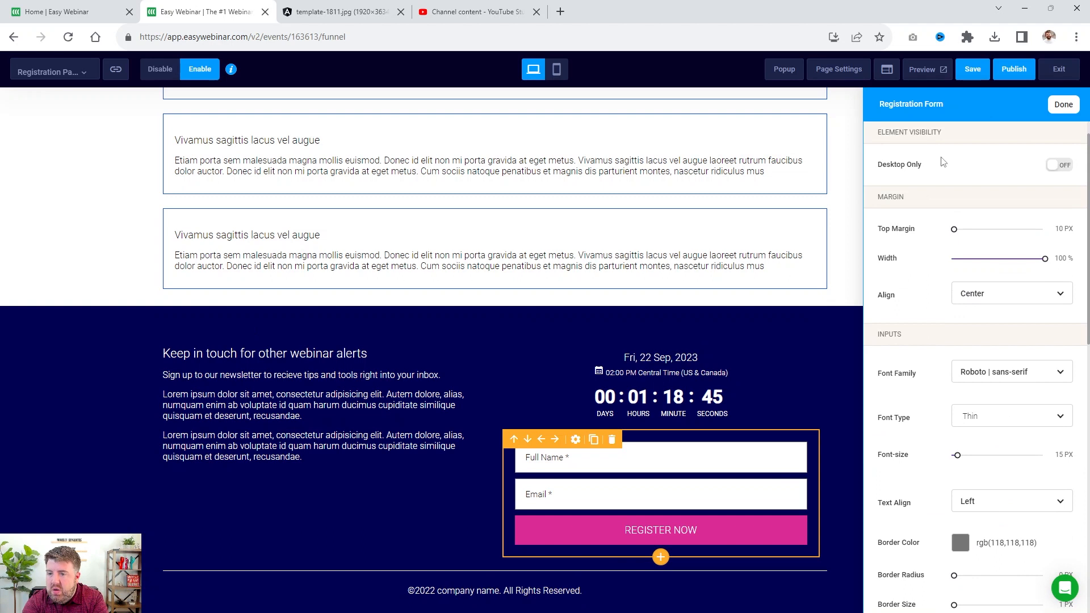
{"action": "scroll", "coordinate": [998, 224], "scroll_direction": "down", "scroll_amount": 5}
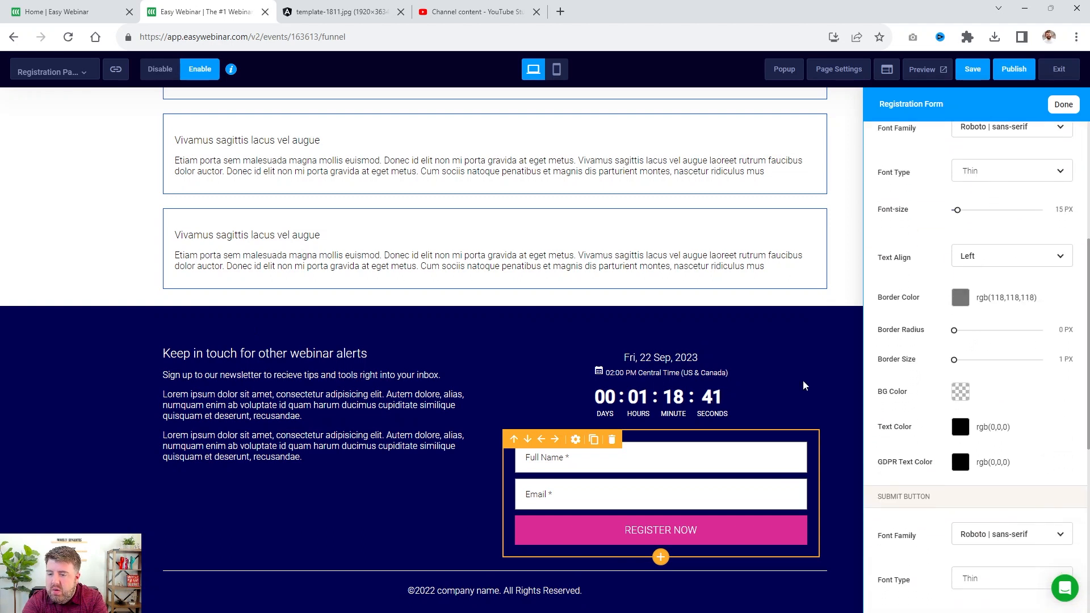
{"action": "left_click", "coordinate": [408, 536]}
{"action": "left_click", "coordinate": [572, 472]}
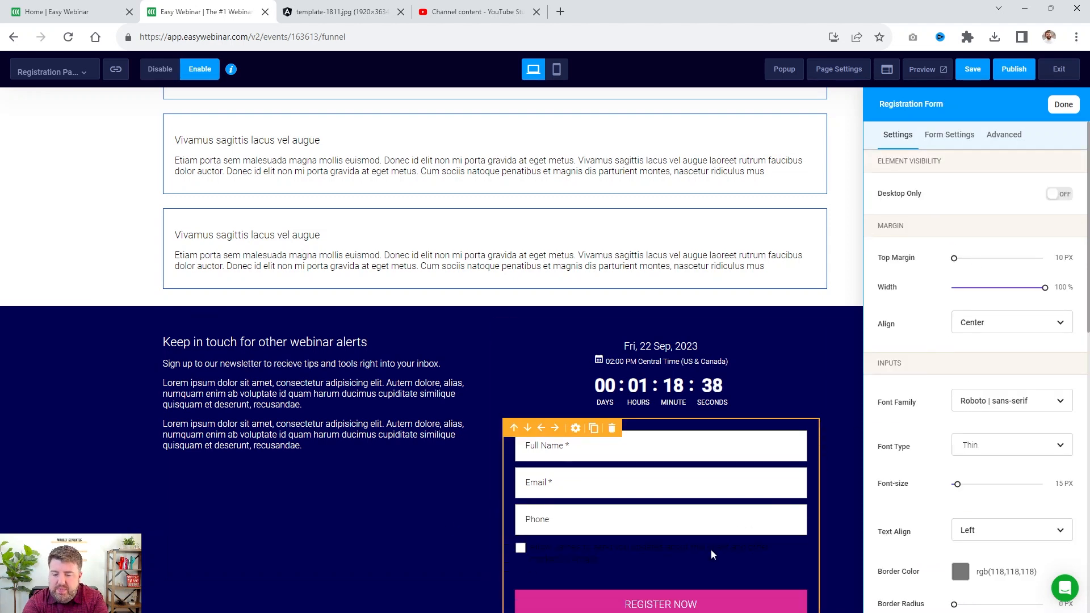
{"action": "scroll", "coordinate": [1016, 253], "scroll_direction": "down", "scroll_amount": 2}
{"action": "scroll", "coordinate": [1016, 254], "scroll_direction": "up", "scroll_amount": 2}
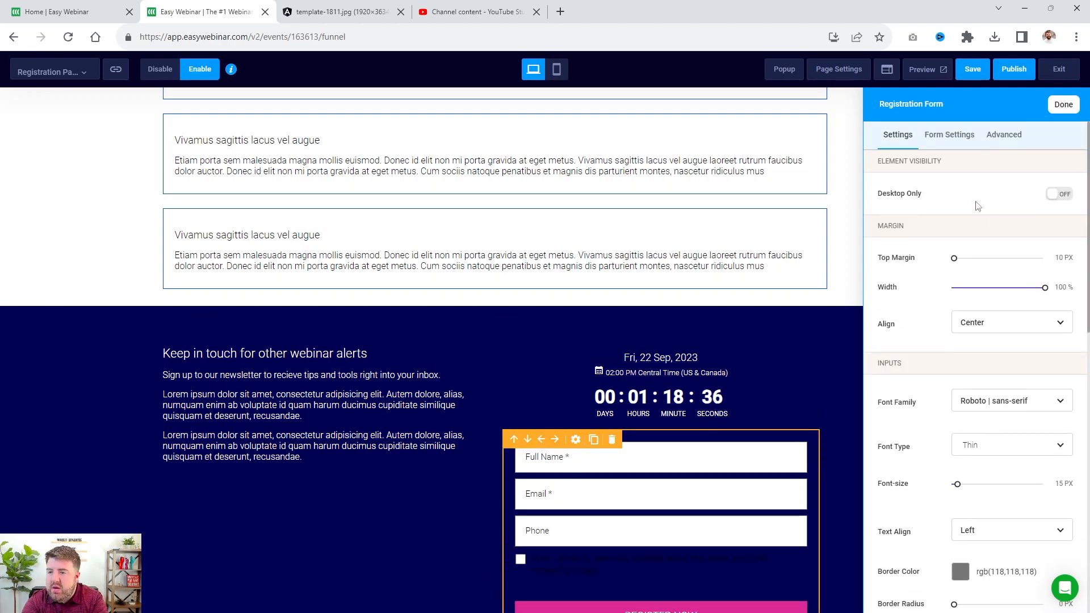
Check the newsletter form's field list and GDPR options, its advanced options and its element box colour
{"action": "left_click", "coordinate": [949, 134]}
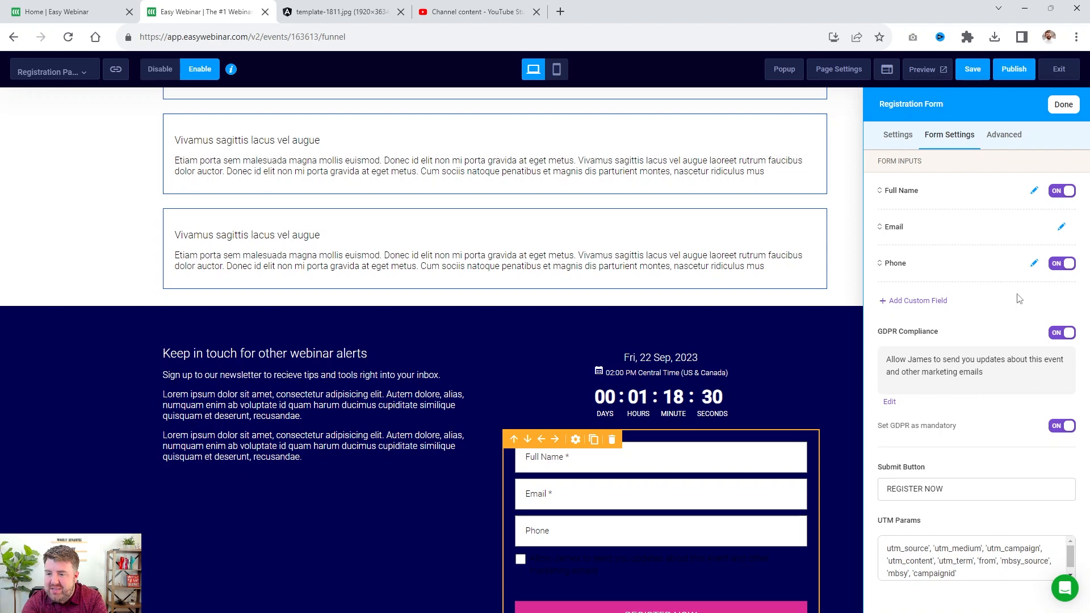
{"action": "left_click", "coordinate": [902, 136]}
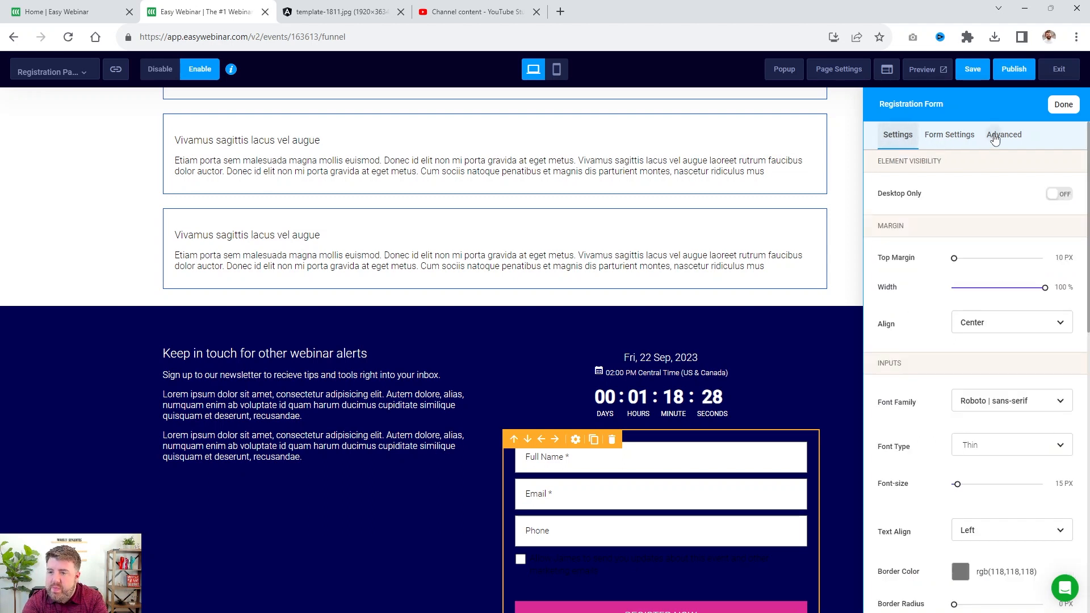
{"action": "left_click", "coordinate": [995, 139]}
{"action": "left_click", "coordinate": [898, 139]}
{"action": "scroll", "coordinate": [971, 323], "scroll_direction": "down", "scroll_amount": 10}
{"action": "scroll", "coordinate": [981, 320], "scroll_direction": "down", "scroll_amount": 1}
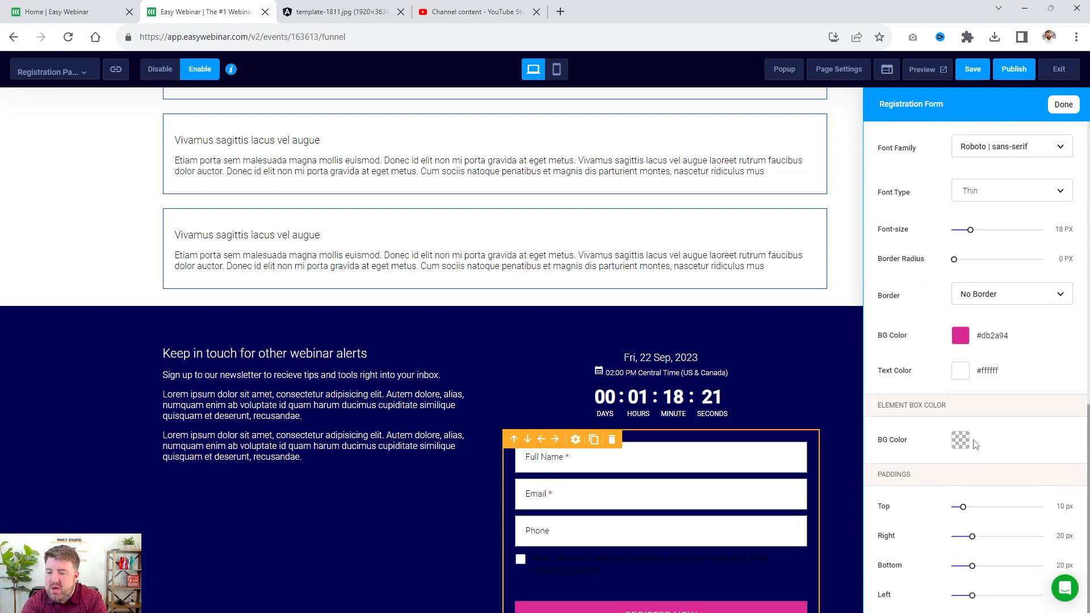
Set the newsletter form's input text colour to black, #000000
{"action": "scroll", "coordinate": [1001, 366], "scroll_direction": "up", "scroll_amount": 3}
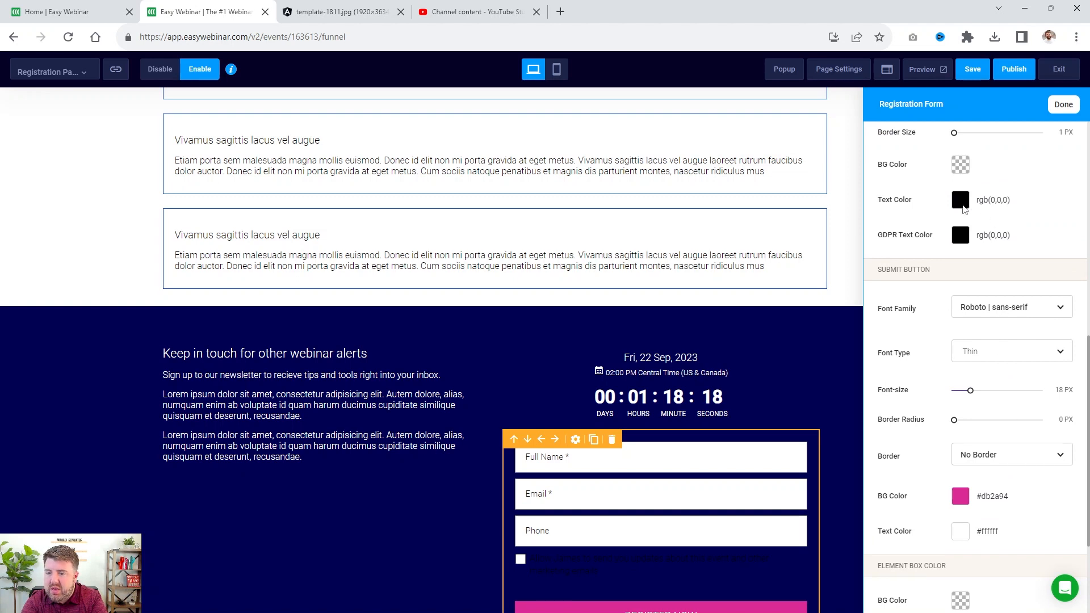
{"action": "left_click", "coordinate": [960, 201]}
{"action": "left_click_drag", "start_coordinate": [951, 283], "coordinate": [949, 310]}
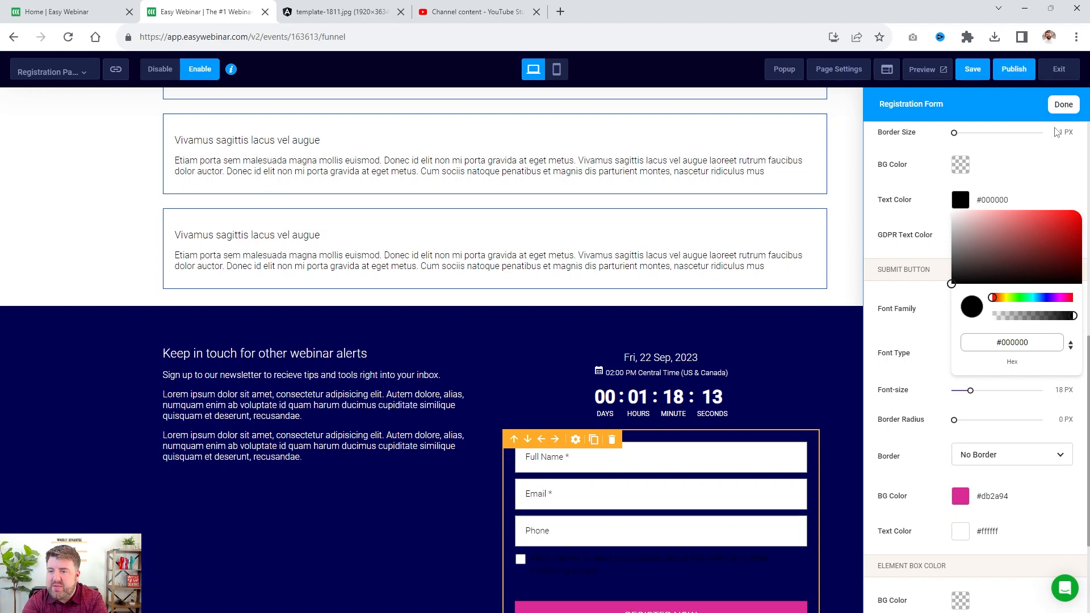
{"action": "left_click", "coordinate": [930, 331]}
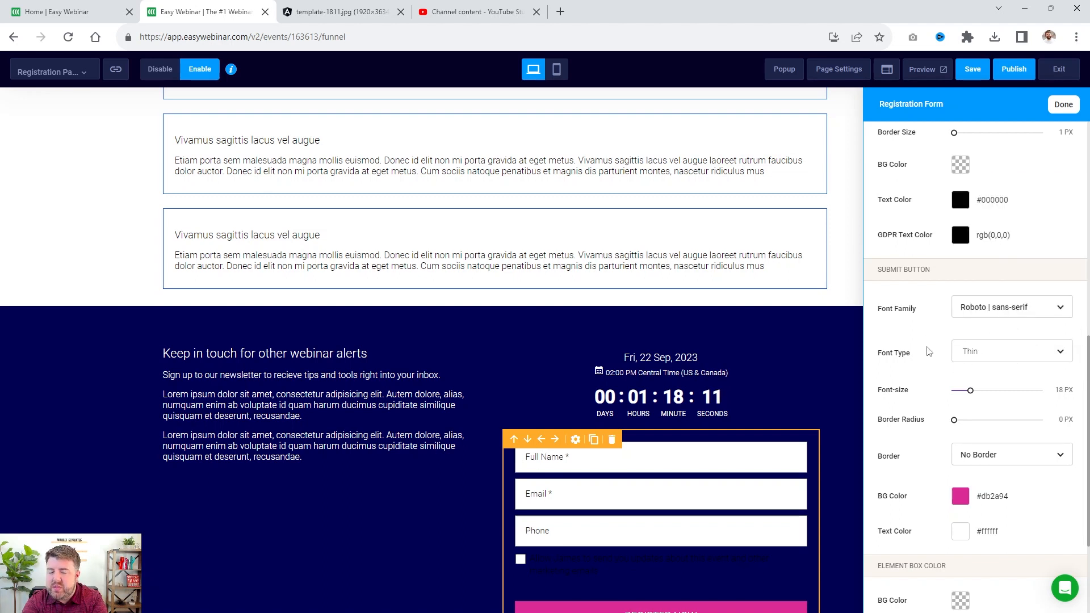
Review the newsletter form's GDPR text, submit button label, UTM parameters, border, box shadow and custom class name options
{"action": "scroll", "coordinate": [929, 349], "scroll_direction": "up", "scroll_amount": 5}
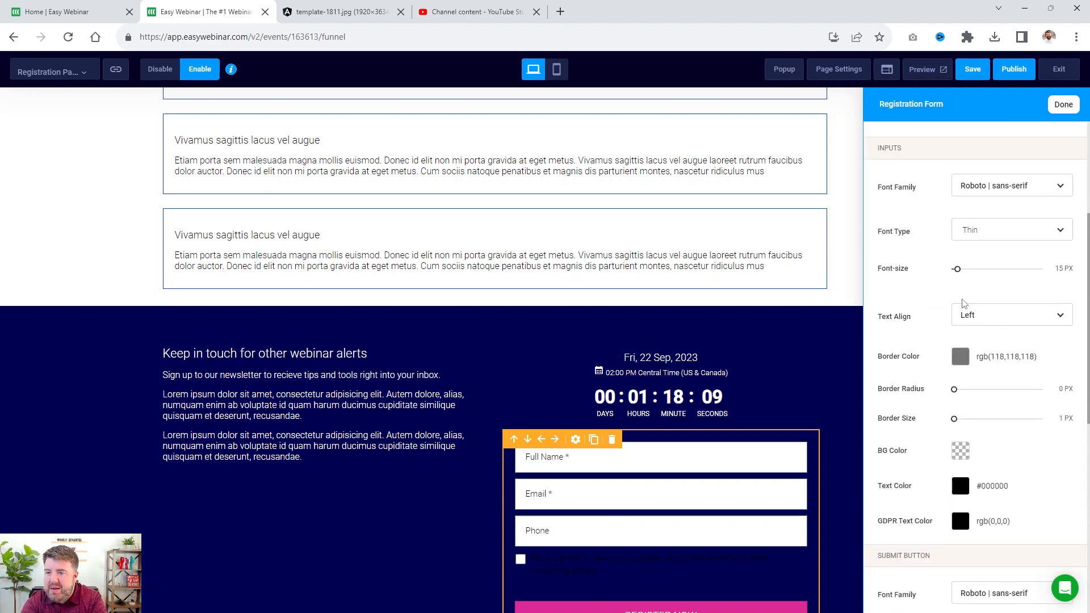
{"action": "scroll", "coordinate": [962, 306], "scroll_direction": "up", "scroll_amount": 4}
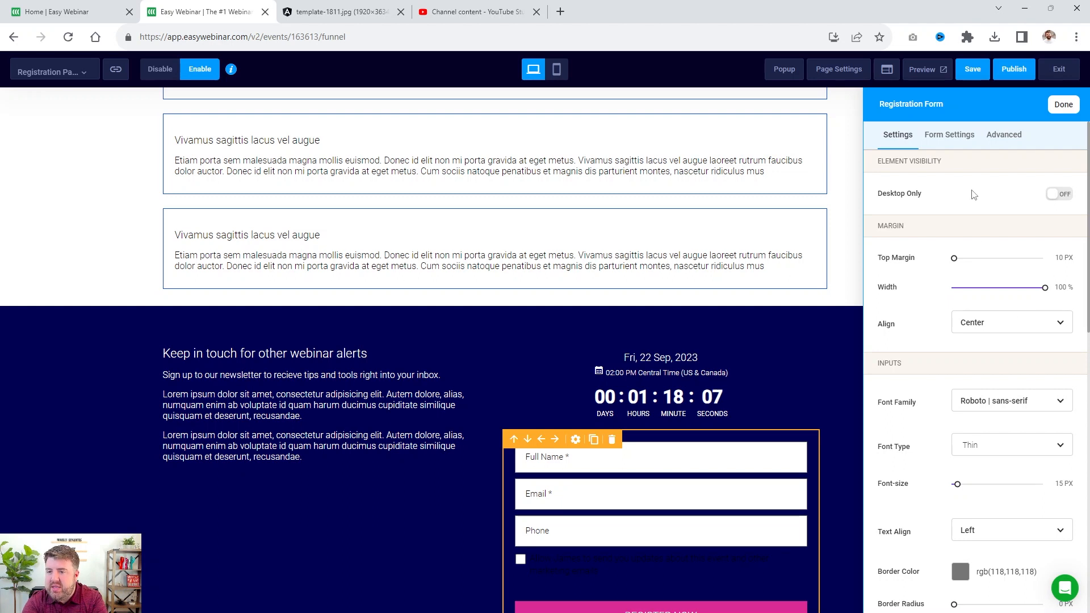
{"action": "left_click", "coordinate": [973, 135]}
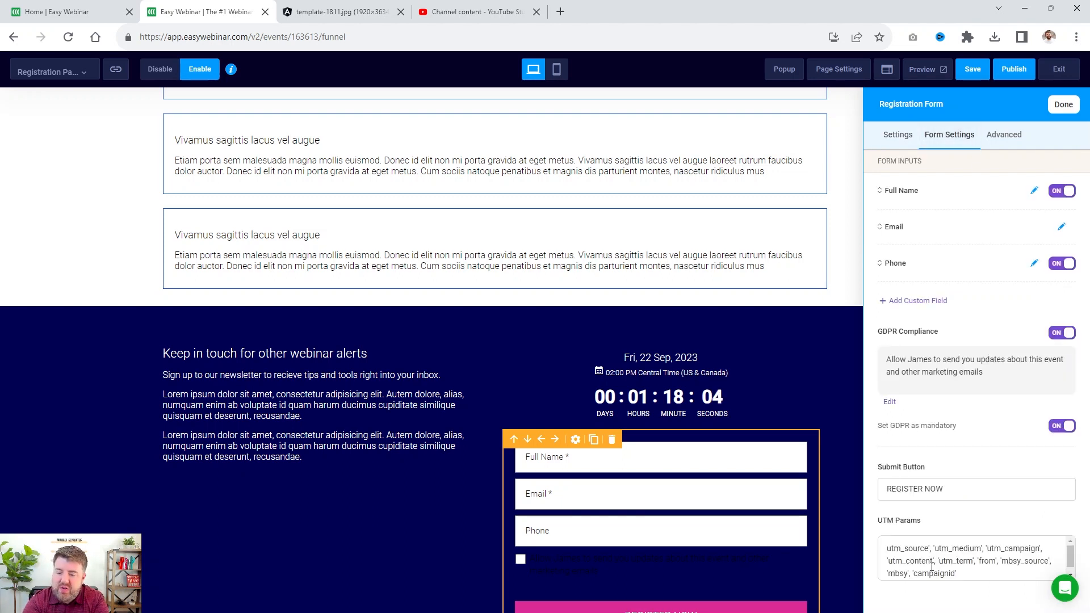
{"action": "left_click", "coordinate": [1013, 128]}
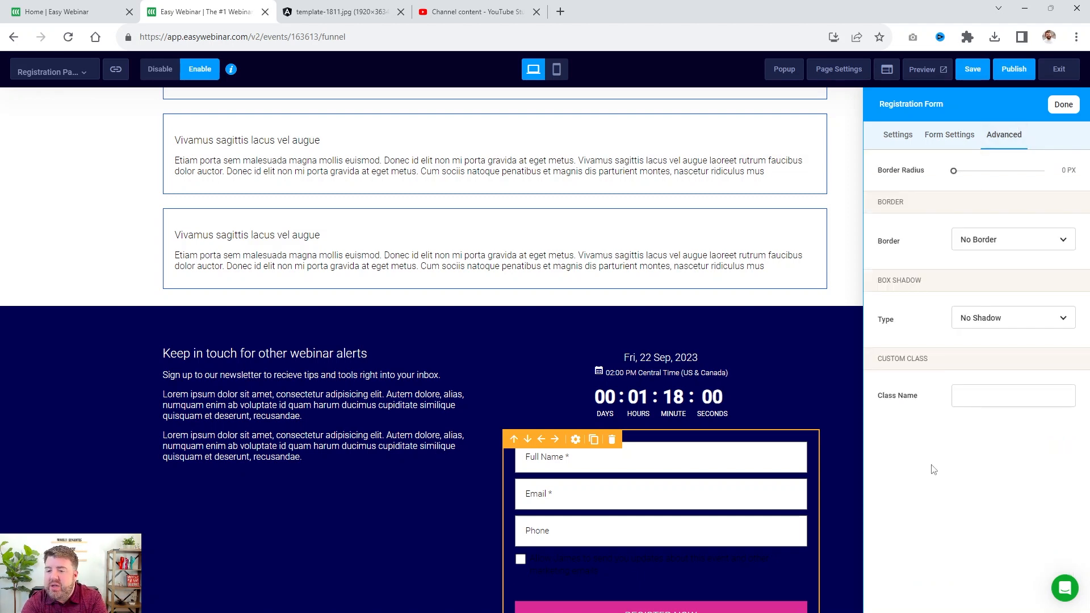
{"action": "left_click", "coordinate": [967, 395]}
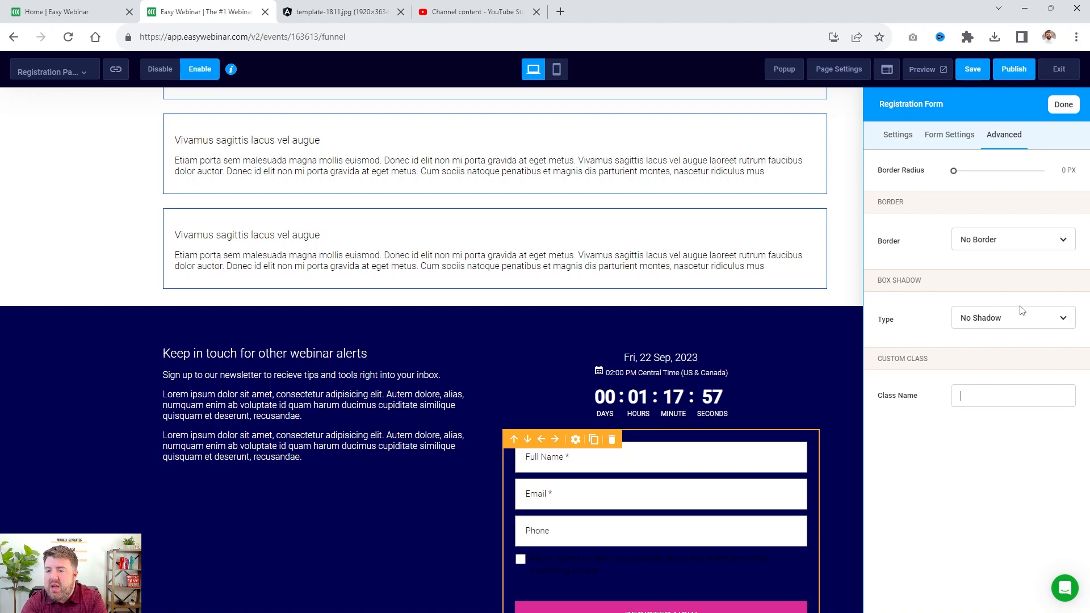
{"action": "left_click", "coordinate": [900, 135]}
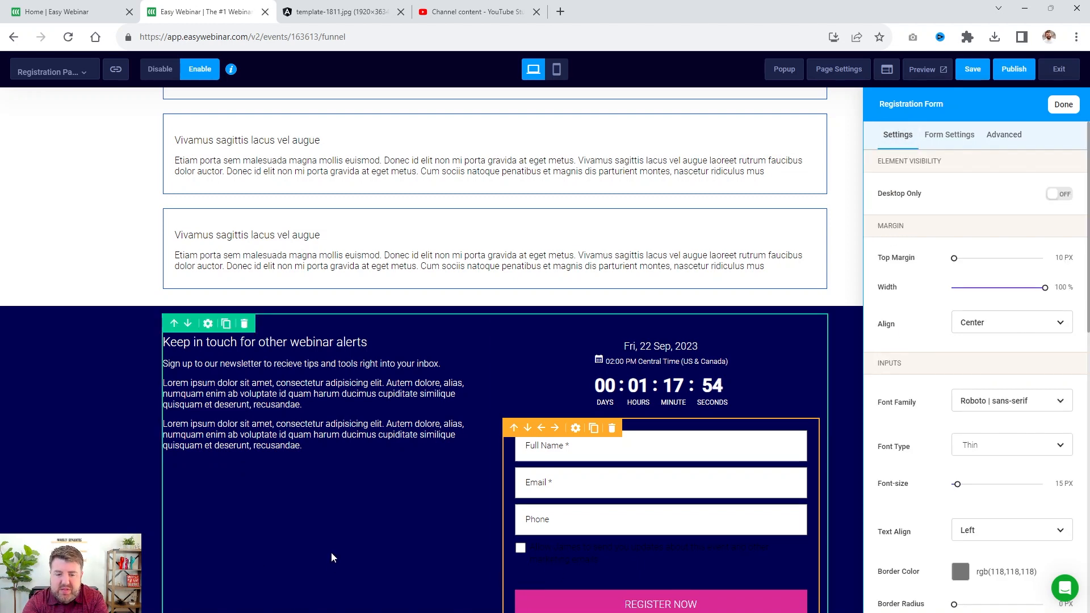
Open the footer's copyright paragraph for editing, then save and publish the registration page
{"action": "left_click", "coordinate": [412, 495]}
{"action": "scroll", "coordinate": [413, 495], "scroll_direction": "down", "scroll_amount": 3}
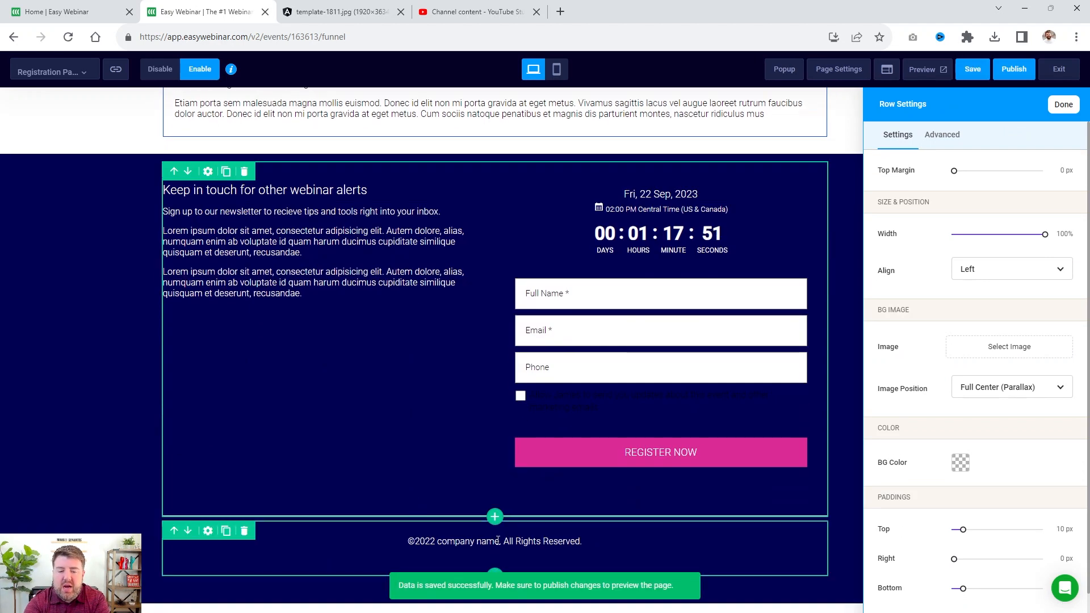
{"action": "left_click", "coordinate": [434, 544]}
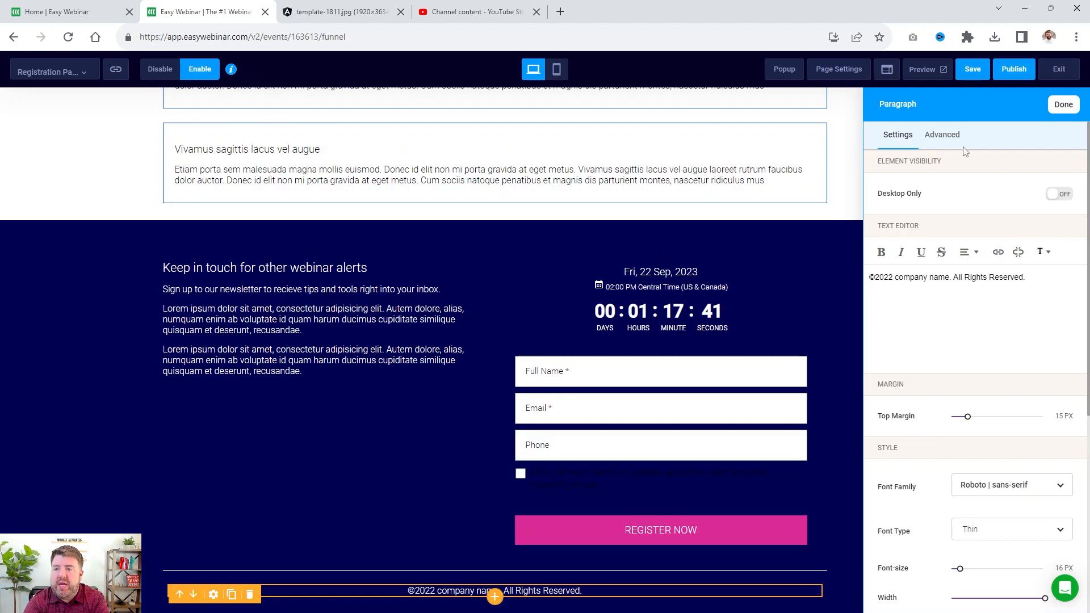
{"action": "left_click", "coordinate": [979, 68]}
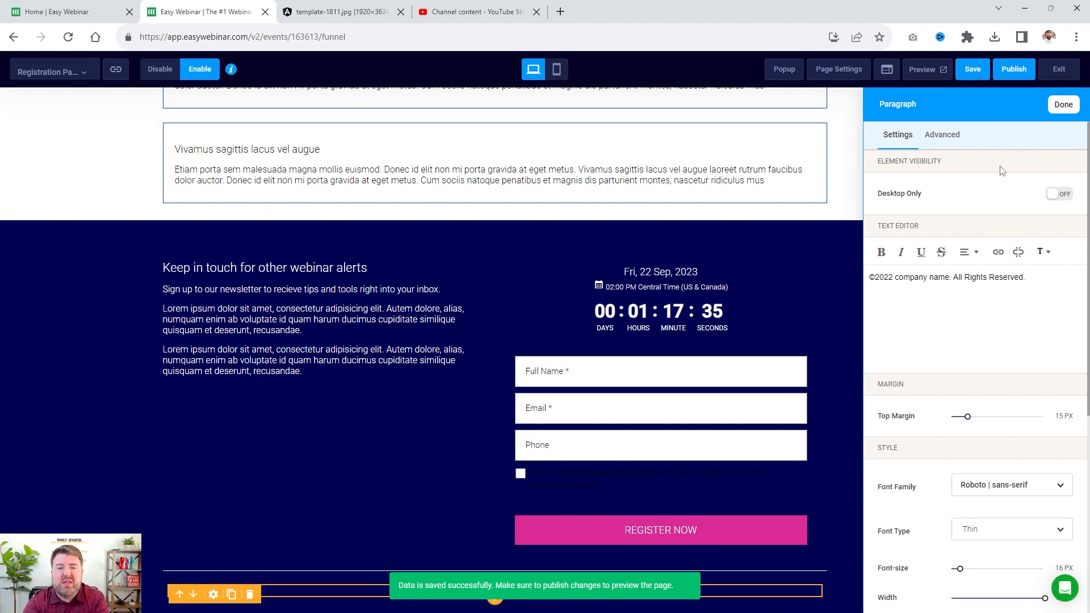
{"action": "left_click", "coordinate": [1015, 71]}
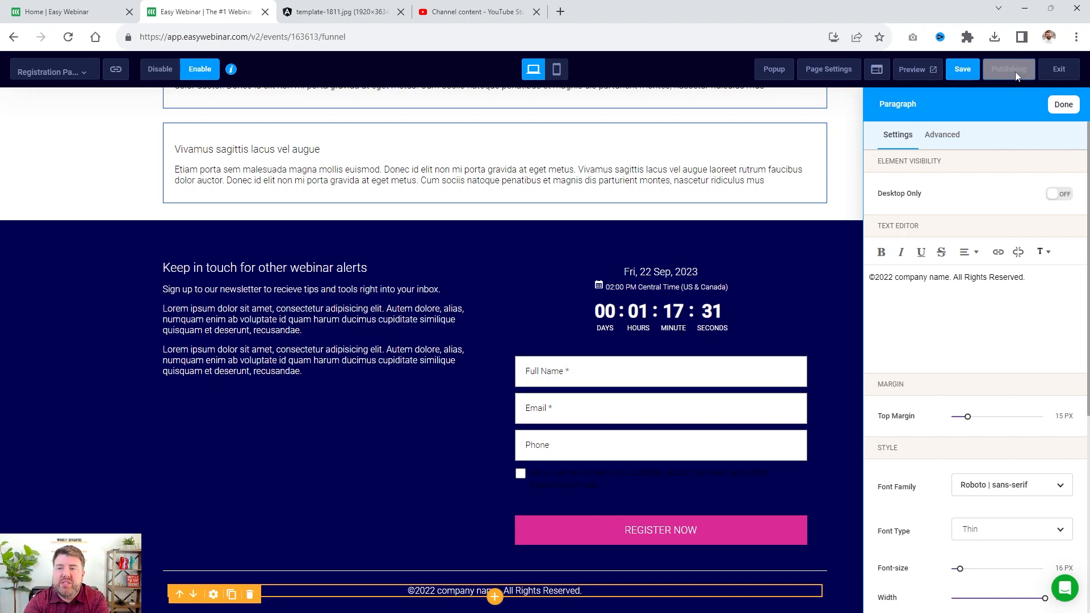
Preview the published registration page from hero to agenda and compare it with the original template image
{"action": "left_click", "coordinate": [908, 65]}
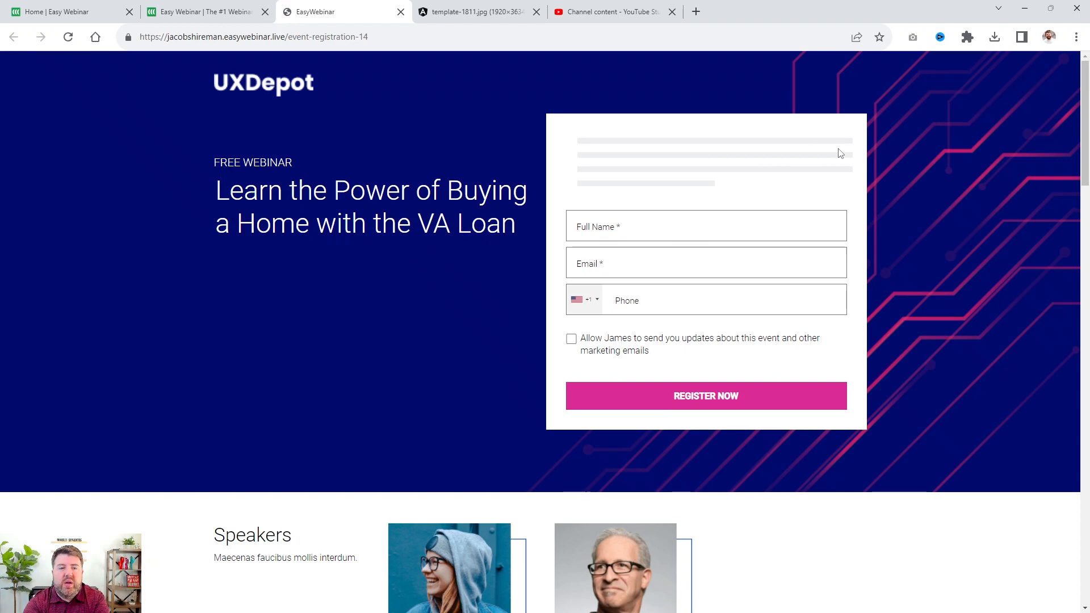
{"action": "scroll", "coordinate": [730, 179], "scroll_direction": "down", "scroll_amount": 15}
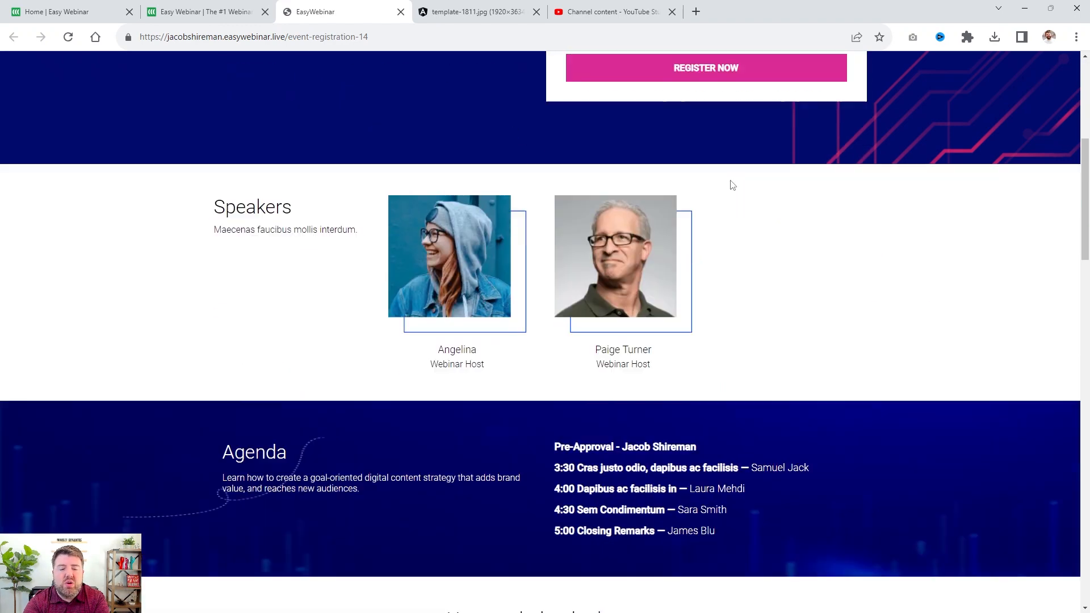
{"action": "scroll", "coordinate": [732, 185], "scroll_direction": "down", "scroll_amount": 4}
{"action": "scroll", "coordinate": [731, 183], "scroll_direction": "up", "scroll_amount": 20}
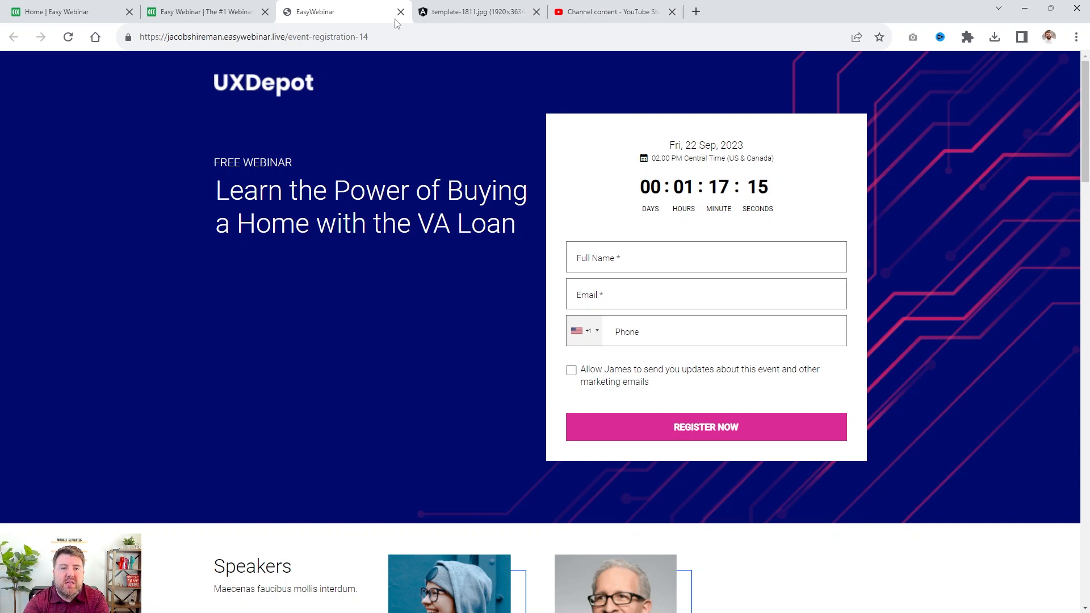
{"action": "left_click", "coordinate": [475, 10]}
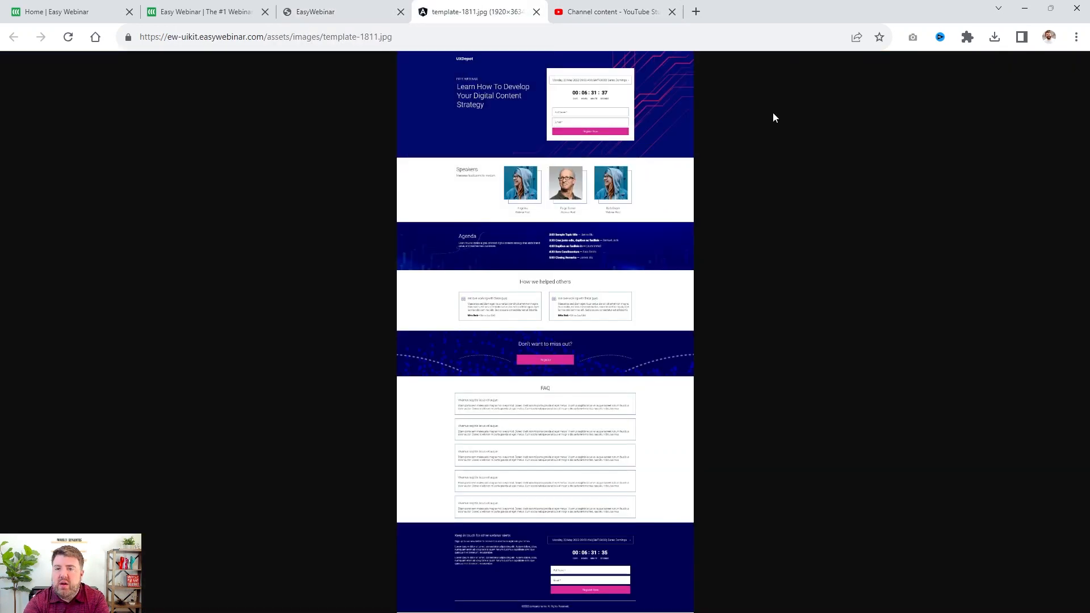
{"action": "left_click", "coordinate": [166, 7]}
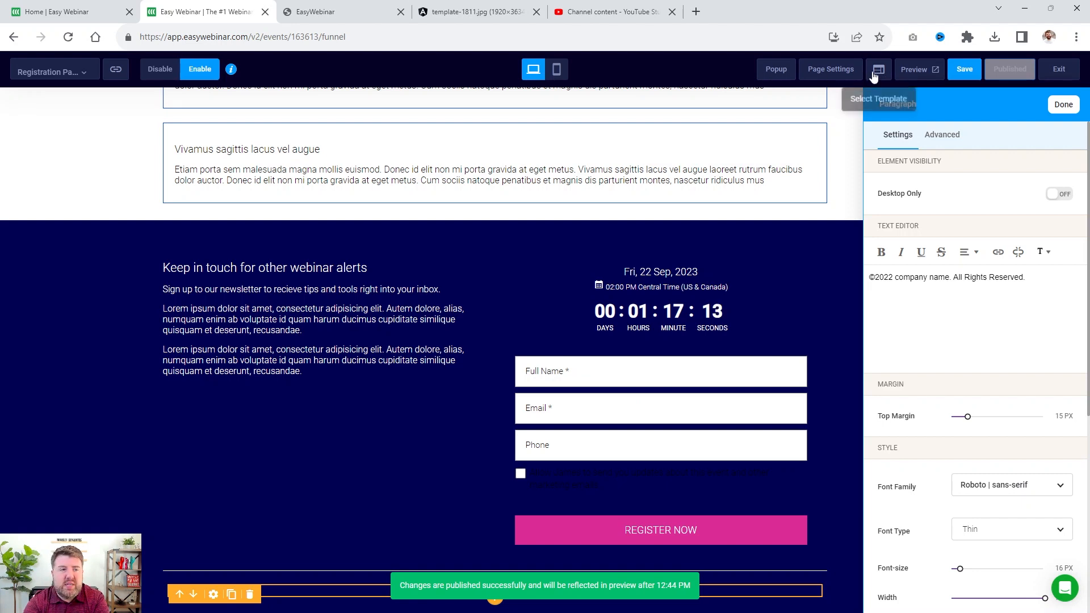
Check the registration page's mobile layout in the editor and return to the desktop layout
{"action": "scroll", "coordinate": [134, 250], "scroll_direction": "up", "scroll_amount": 15}
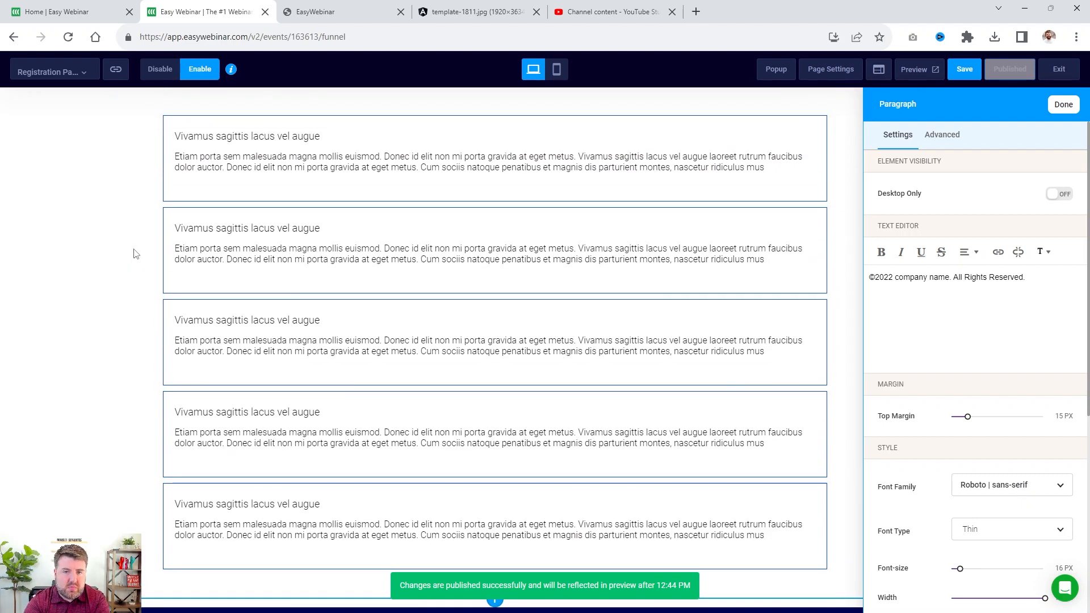
{"action": "scroll", "coordinate": [134, 250], "scroll_direction": "up", "scroll_amount": 5}
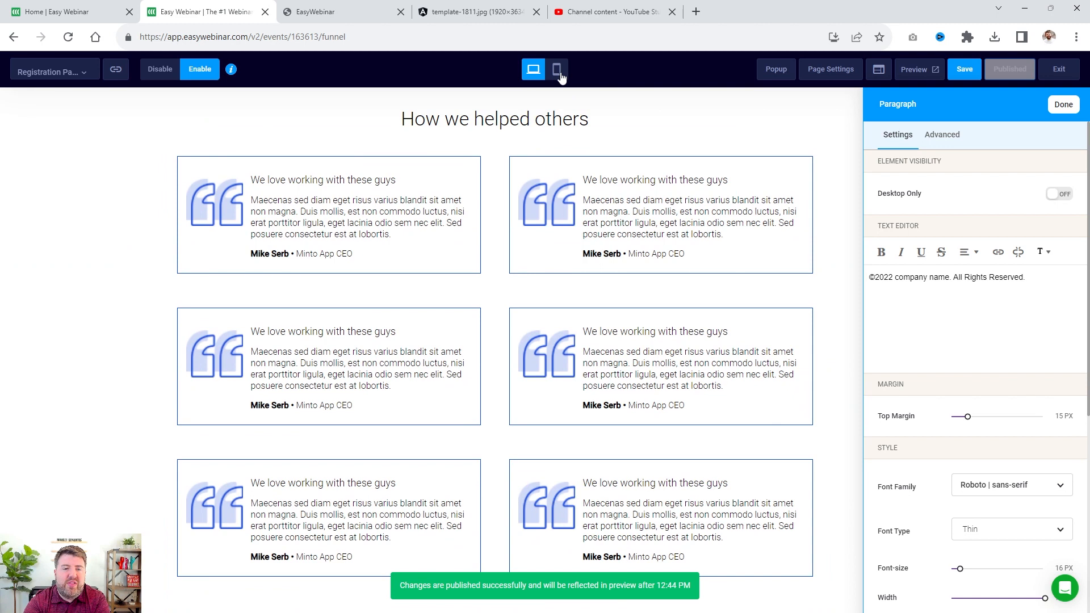
{"action": "left_click", "coordinate": [557, 70]}
{"action": "scroll", "coordinate": [479, 272], "scroll_direction": "down", "scroll_amount": 15}
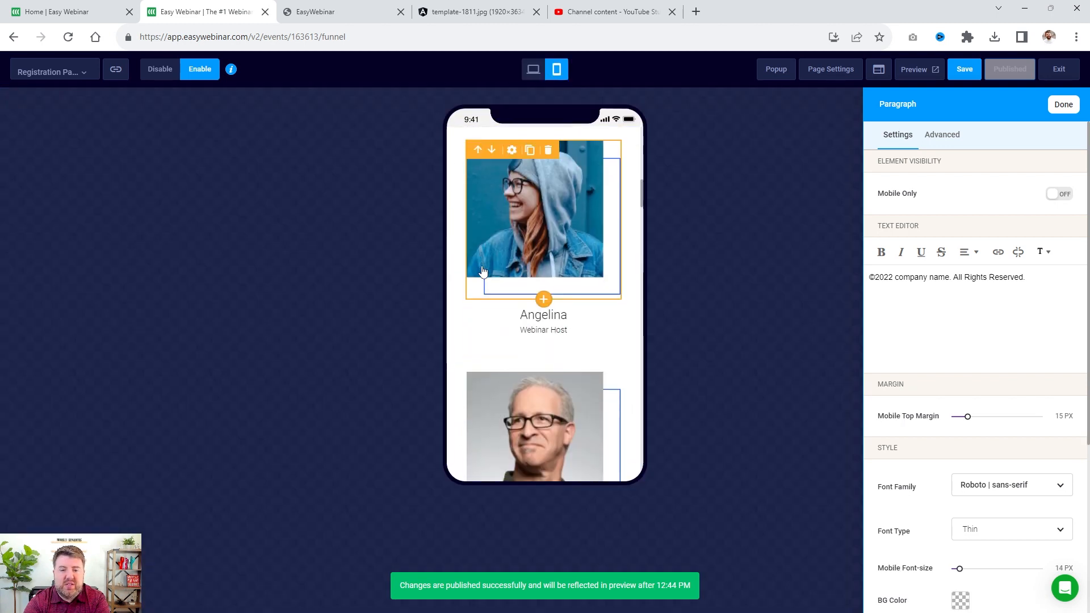
{"action": "scroll", "coordinate": [481, 273], "scroll_direction": "down", "scroll_amount": 10}
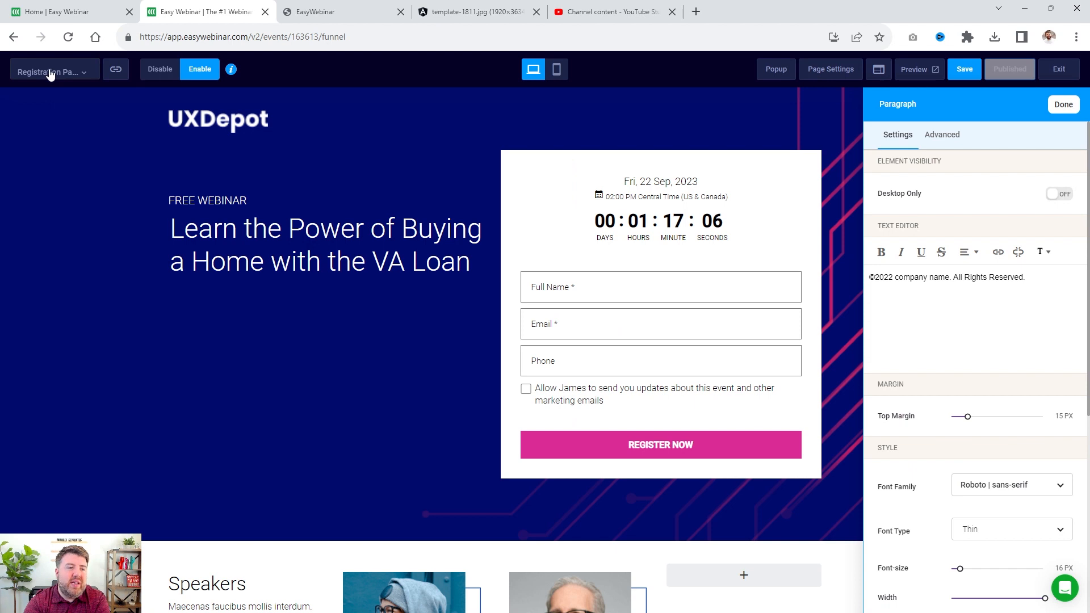
Switch the editor to the Thank-You Page and look over its countdown, join link and speakers
{"action": "left_click", "coordinate": [49, 76]}
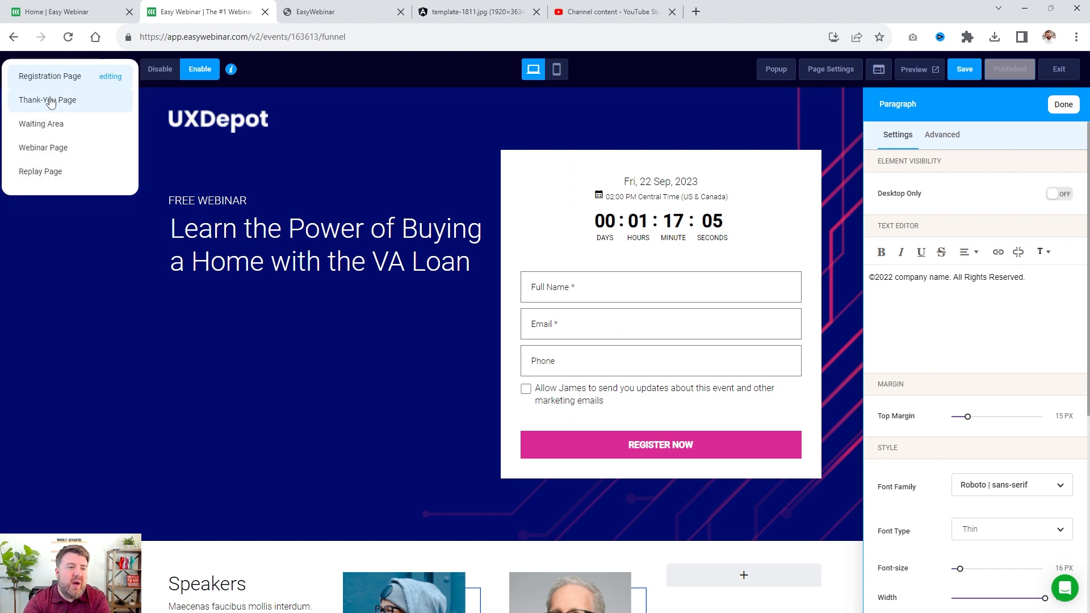
{"action": "left_click", "coordinate": [97, 110]}
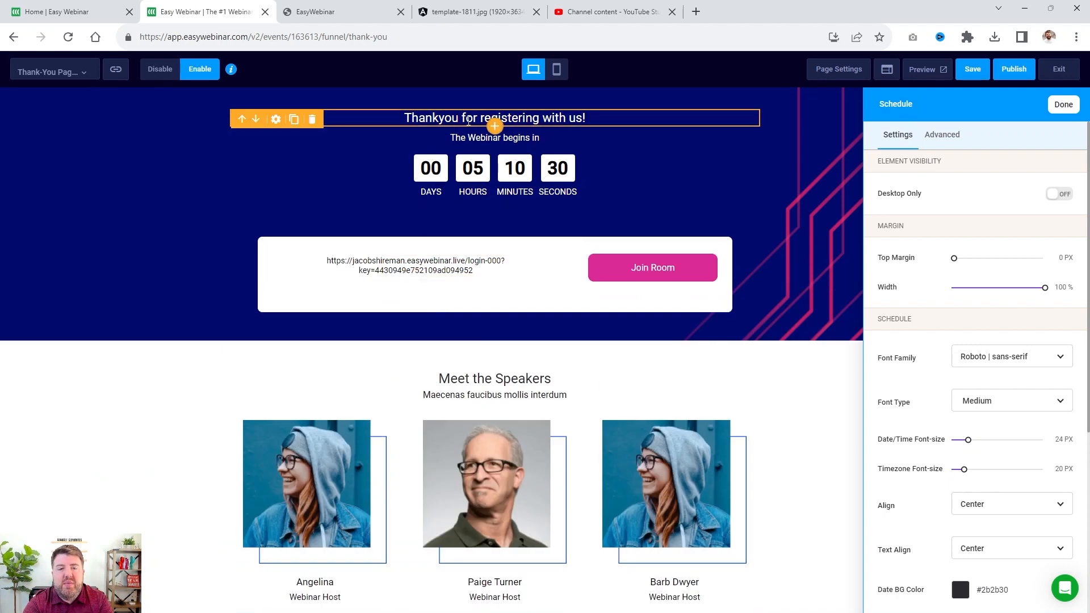
{"action": "scroll", "coordinate": [494, 363], "scroll_direction": "down", "scroll_amount": 3}
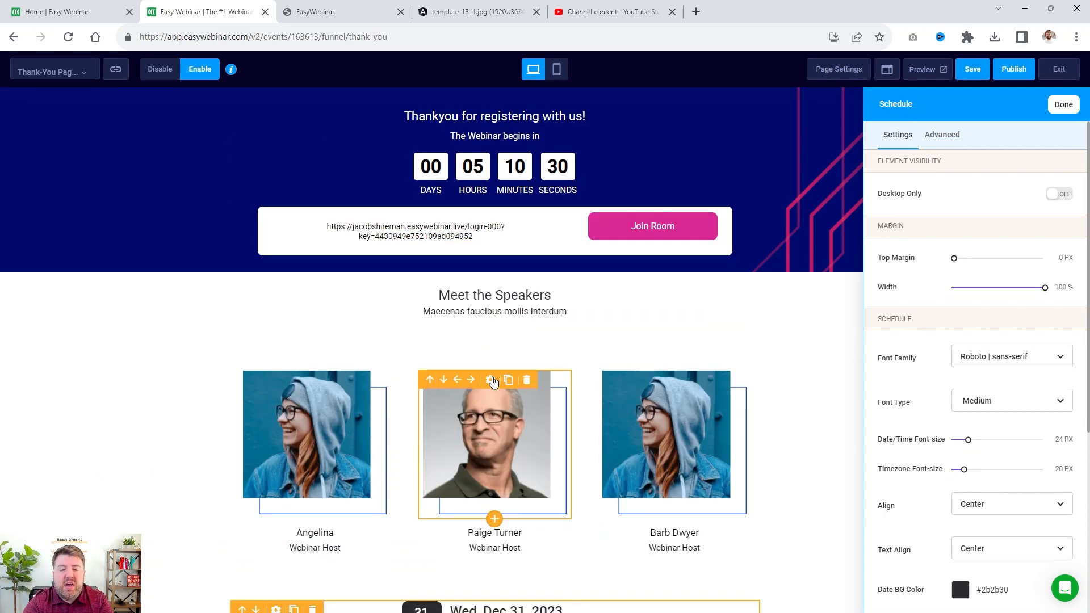
Review the Thank-You page's schedule and calendar links, then compare them with the date and countdown on the published registration page
{"action": "scroll", "coordinate": [591, 364], "scroll_direction": "down", "scroll_amount": 1}
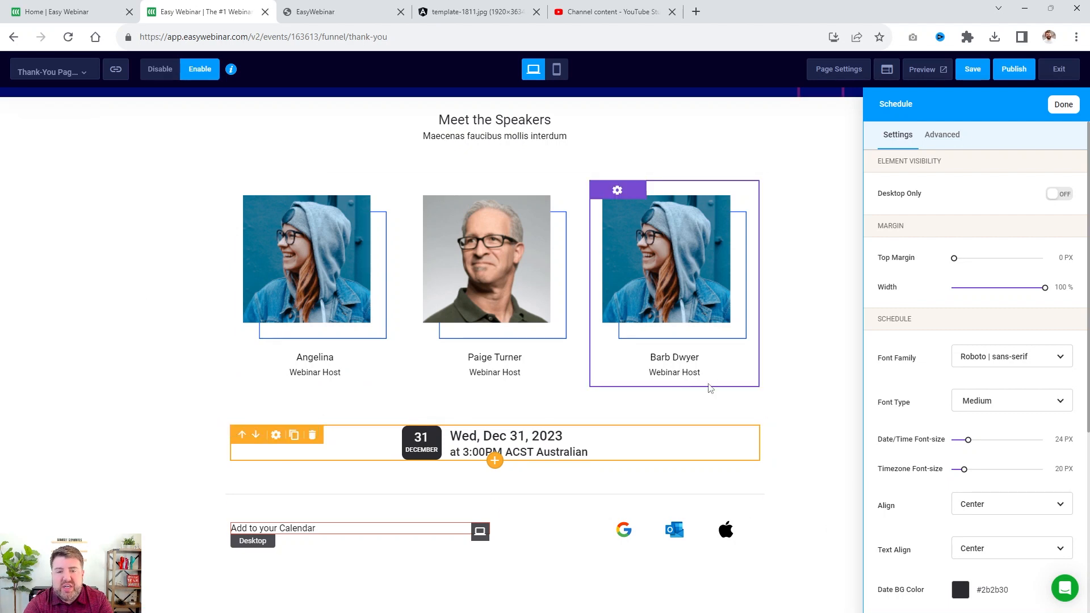
{"action": "scroll", "coordinate": [715, 388], "scroll_direction": "up", "scroll_amount": 2}
{"action": "scroll", "coordinate": [564, 286], "scroll_direction": "up", "scroll_amount": 3}
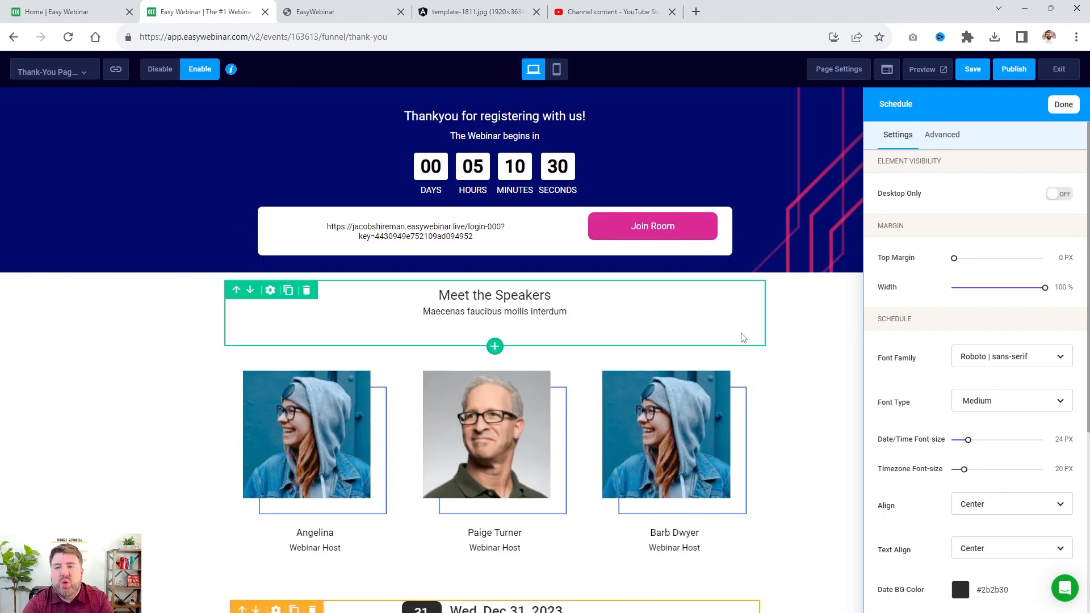
{"action": "left_click", "coordinate": [364, 5]}
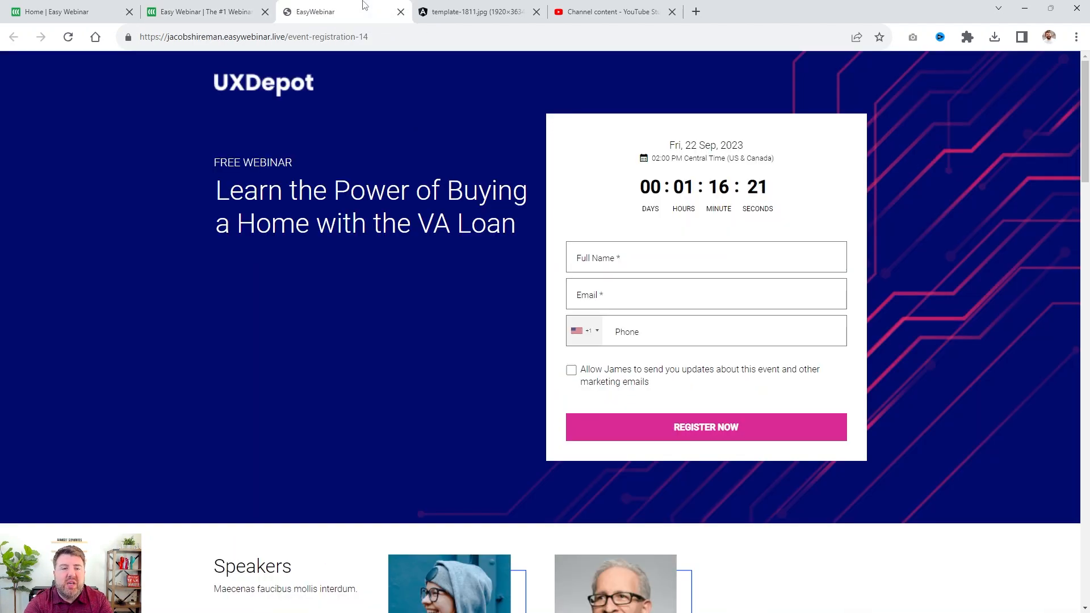
{"action": "left_click_drag", "start_coordinate": [663, 146], "coordinate": [746, 146]}
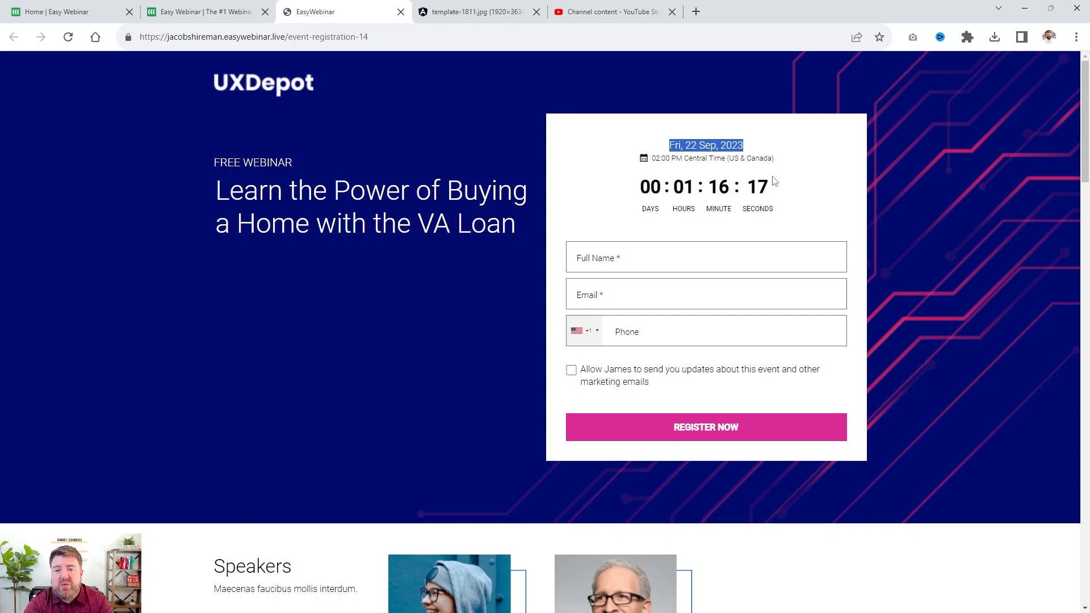
{"action": "scroll", "coordinate": [772, 329], "scroll_direction": "down", "scroll_amount": 20}
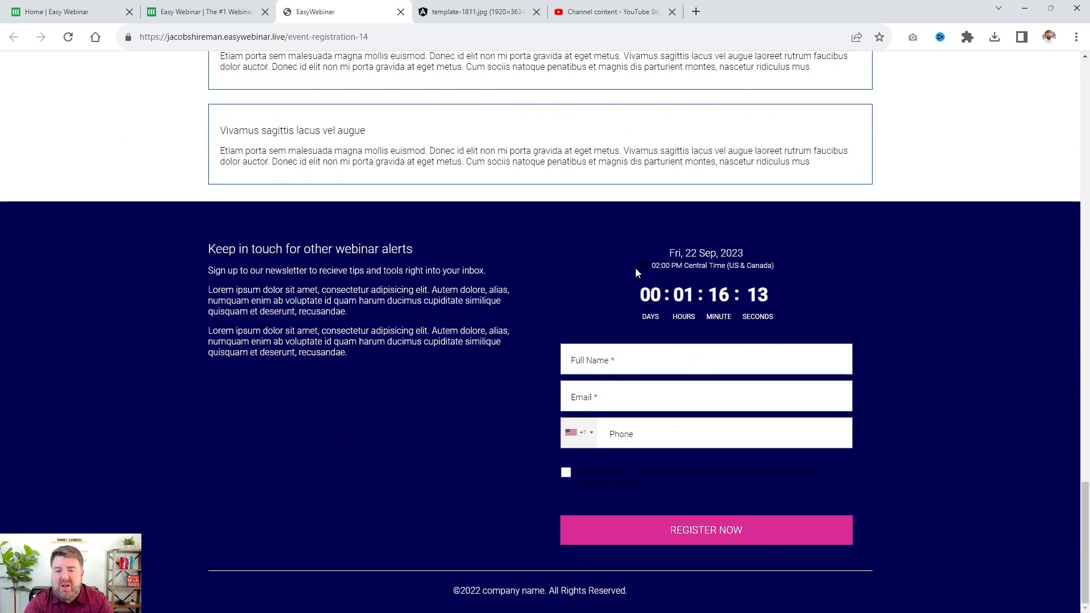
{"action": "scroll", "coordinate": [793, 294], "scroll_direction": "up", "scroll_amount": 20}
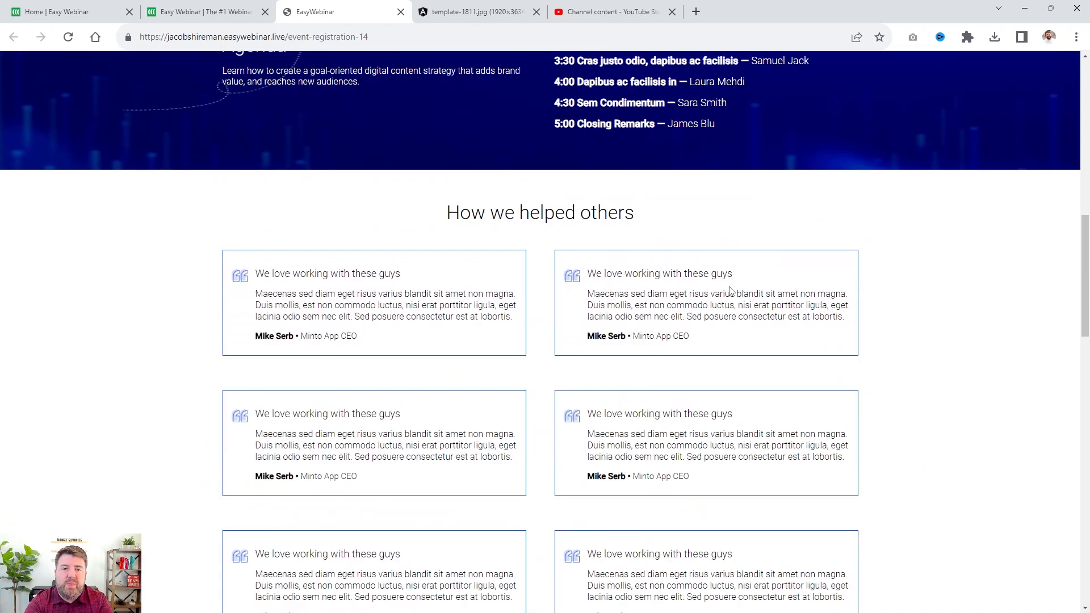
Close the template image tab, switch the page editor to the Waiting Area and look over its countdown, speakers and schedule
{"action": "left_click", "coordinate": [511, 12]}
{"action": "left_click", "coordinate": [536, 11]}
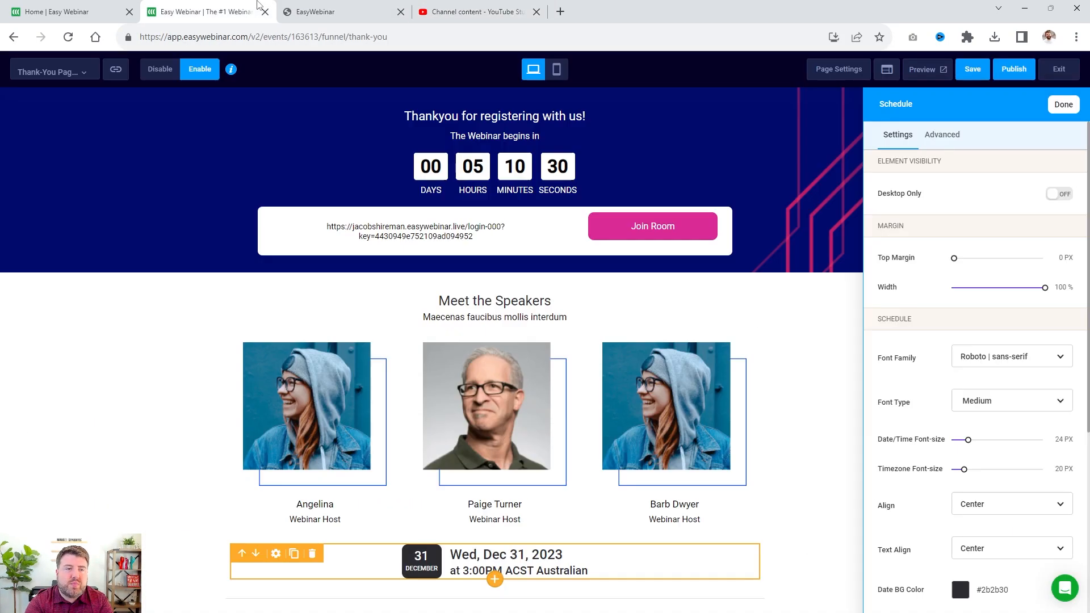
{"action": "left_click", "coordinate": [39, 75]}
{"action": "left_click", "coordinate": [61, 133]}
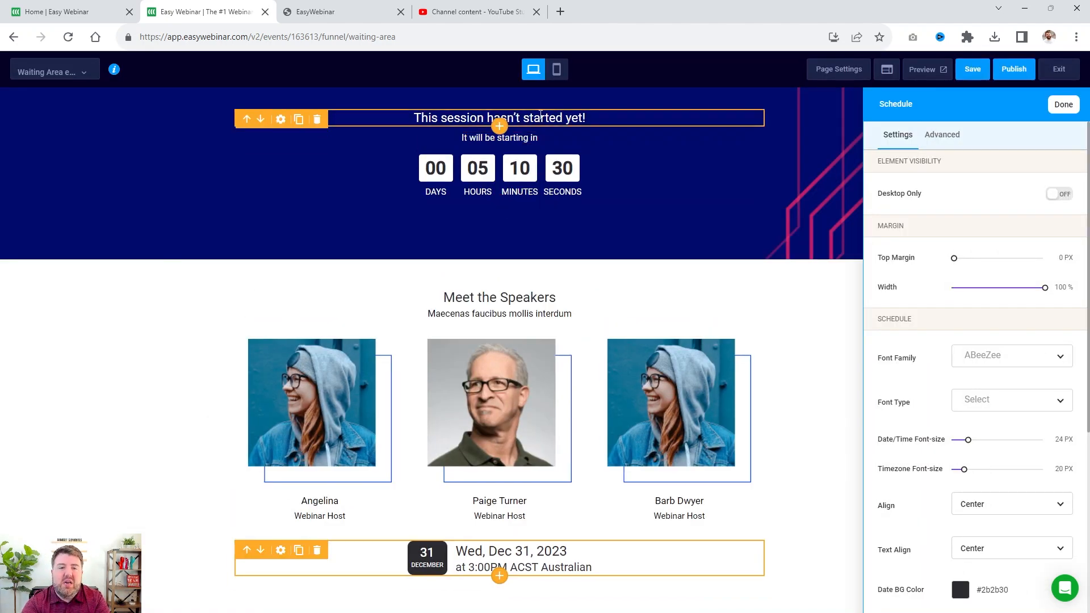
{"action": "scroll", "coordinate": [245, 379], "scroll_direction": "down", "scroll_amount": 1}
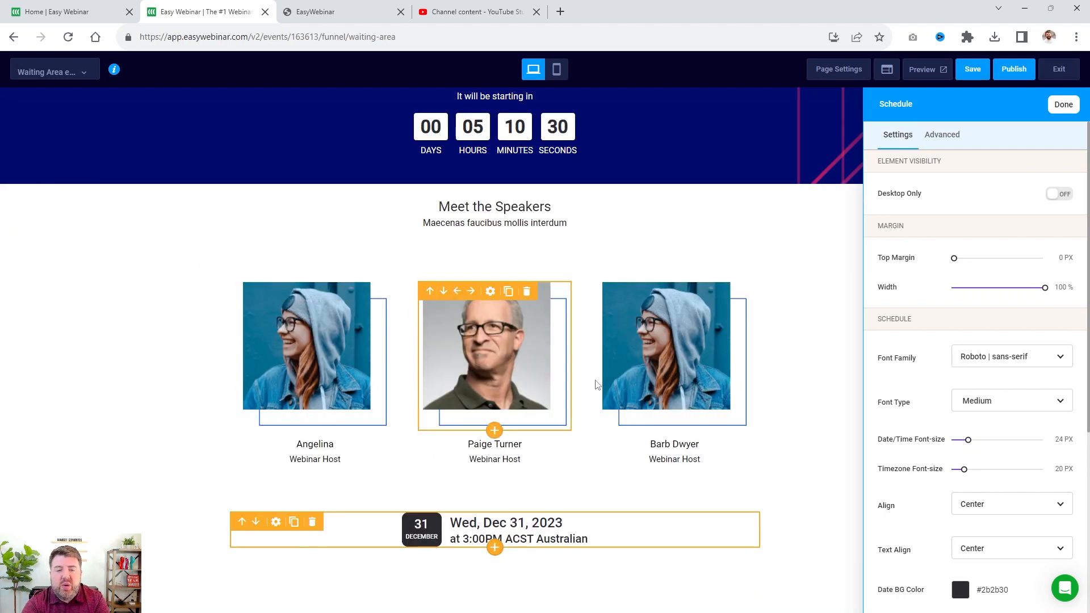
{"action": "scroll", "coordinate": [596, 385], "scroll_direction": "up", "scroll_amount": 1}
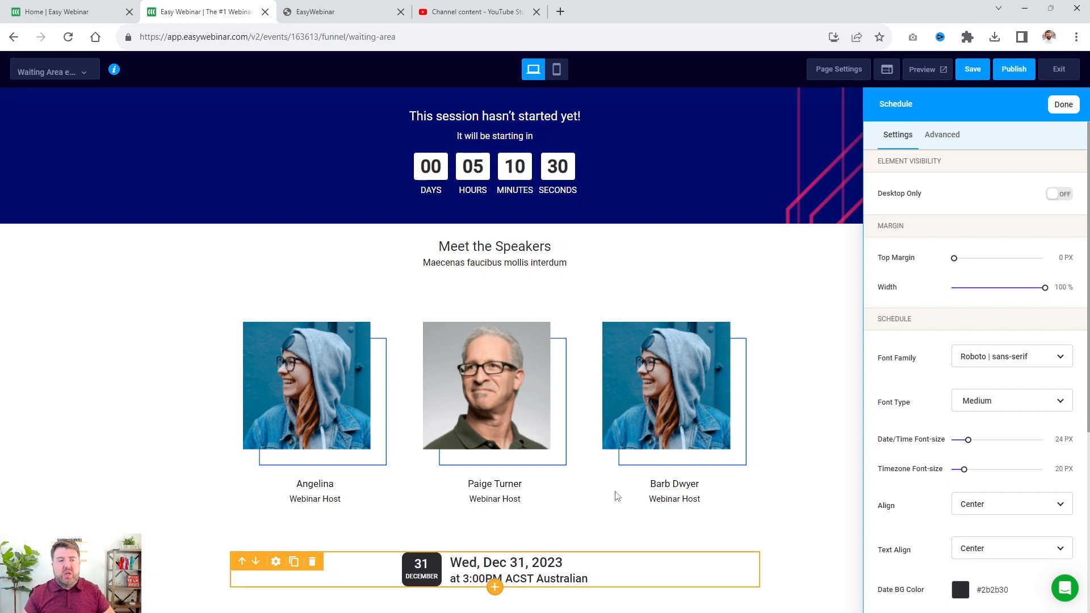
Switch the editor to the Webinar Page and the Replay Page, examining their video, offers and questions areas
{"action": "left_click", "coordinate": [49, 18]}
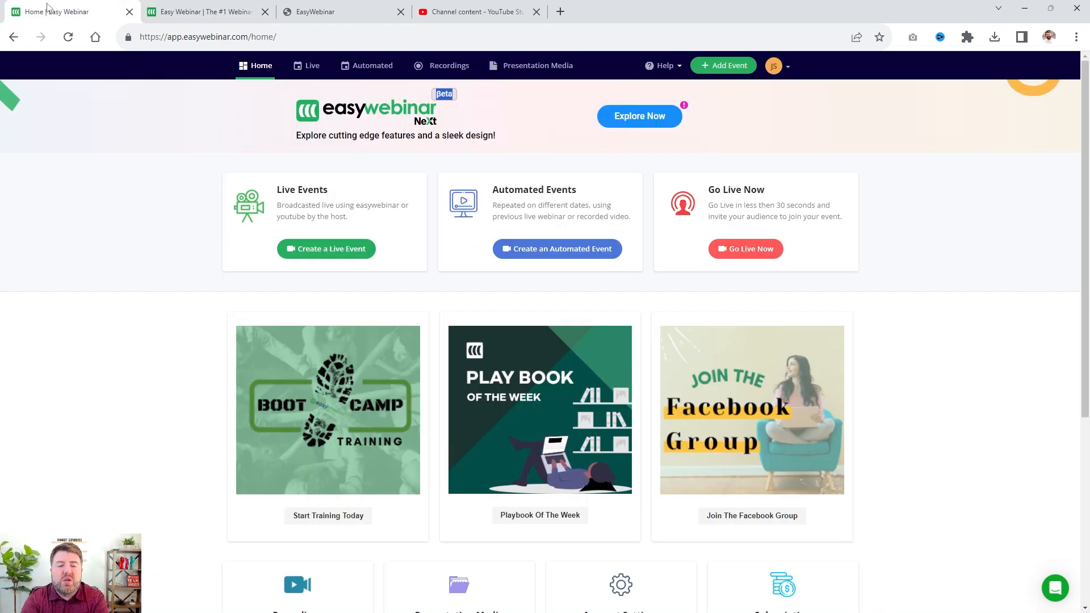
{"action": "left_click", "coordinate": [204, 12]}
{"action": "left_click", "coordinate": [75, 72]}
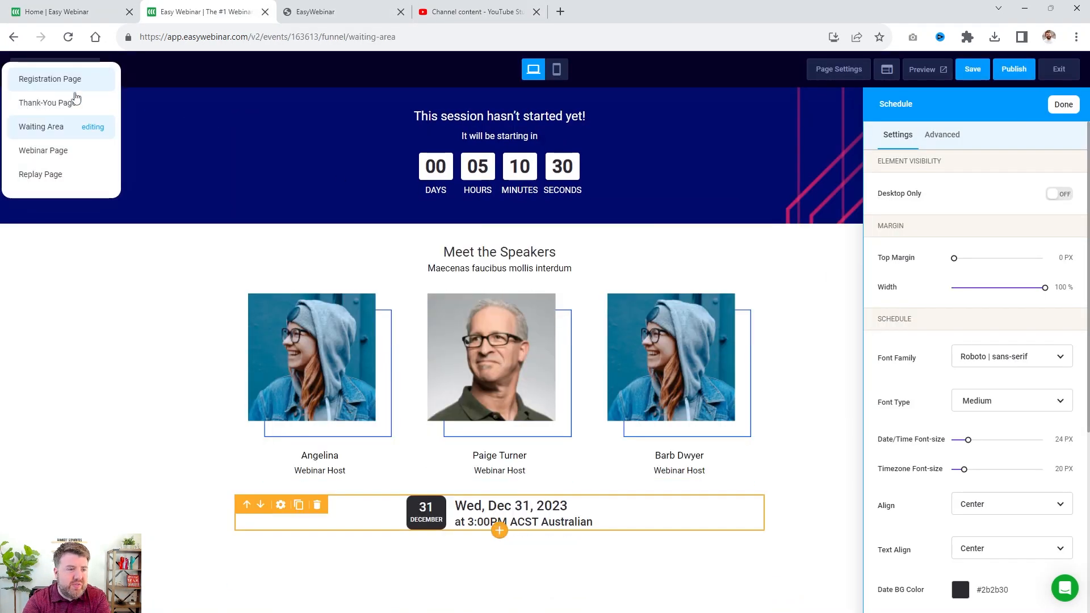
{"action": "left_click", "coordinate": [77, 151]}
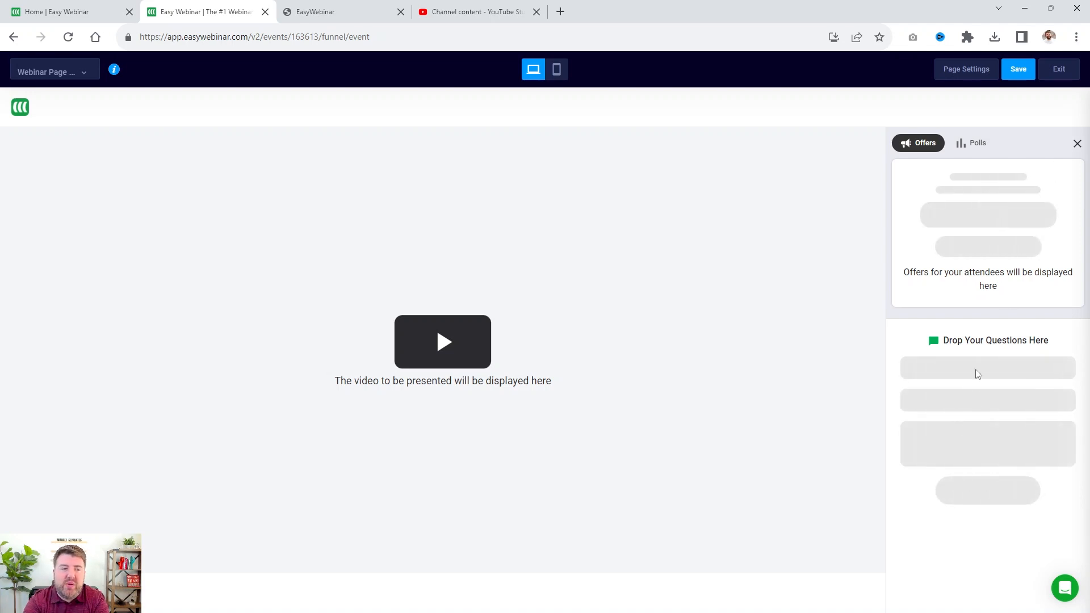
{"action": "left_click", "coordinate": [41, 72]}
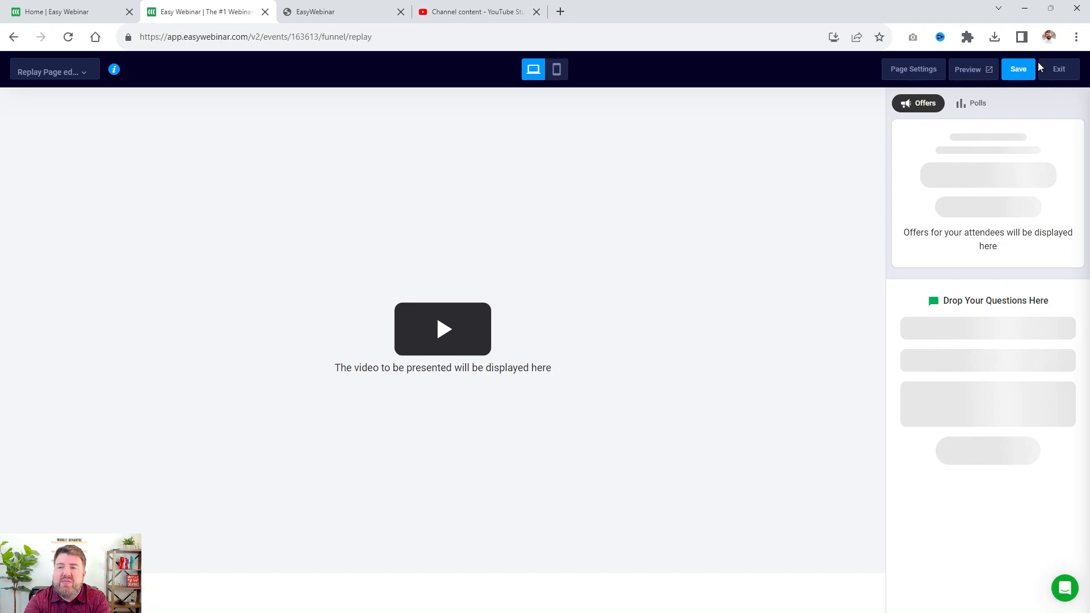
Exit the page editor and add a new offer to the webinar's CTAs
{"action": "left_click", "coordinate": [1058, 70]}
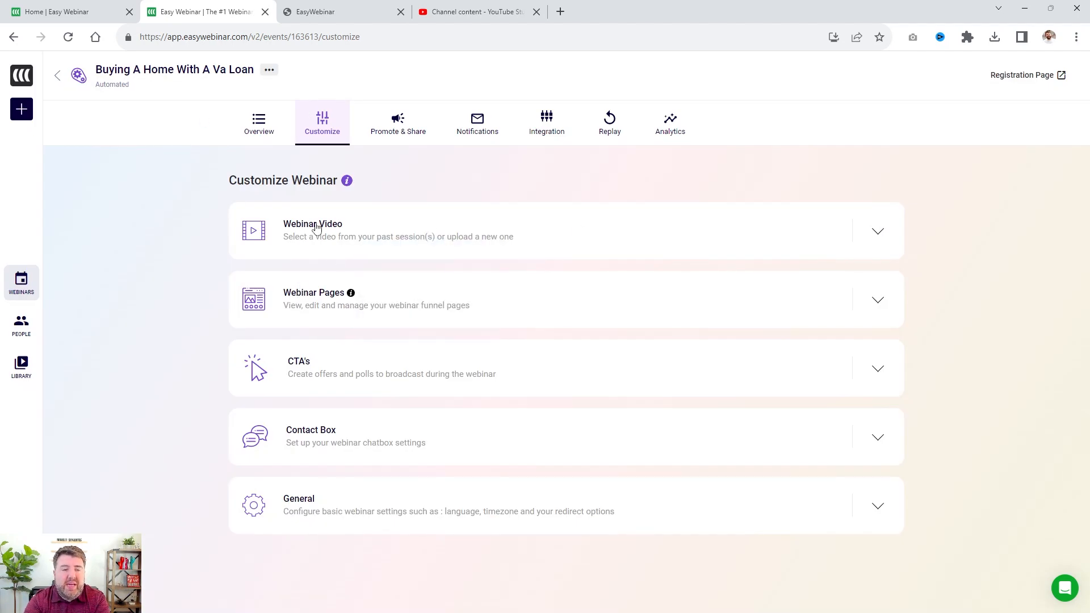
{"action": "left_click", "coordinate": [476, 377]}
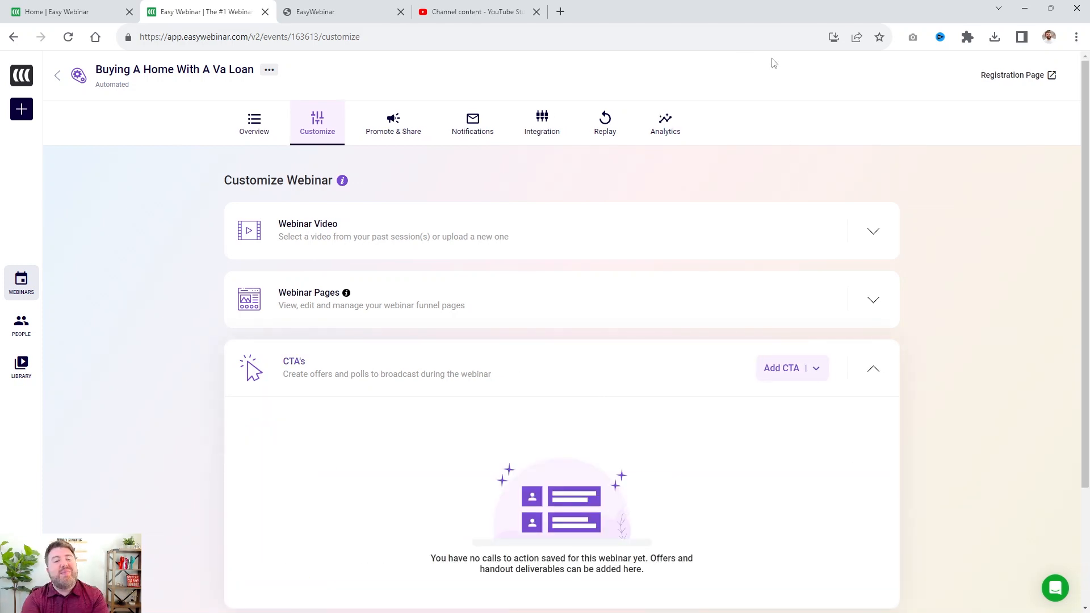
{"action": "scroll", "coordinate": [785, 149], "scroll_direction": "down", "scroll_amount": 3}
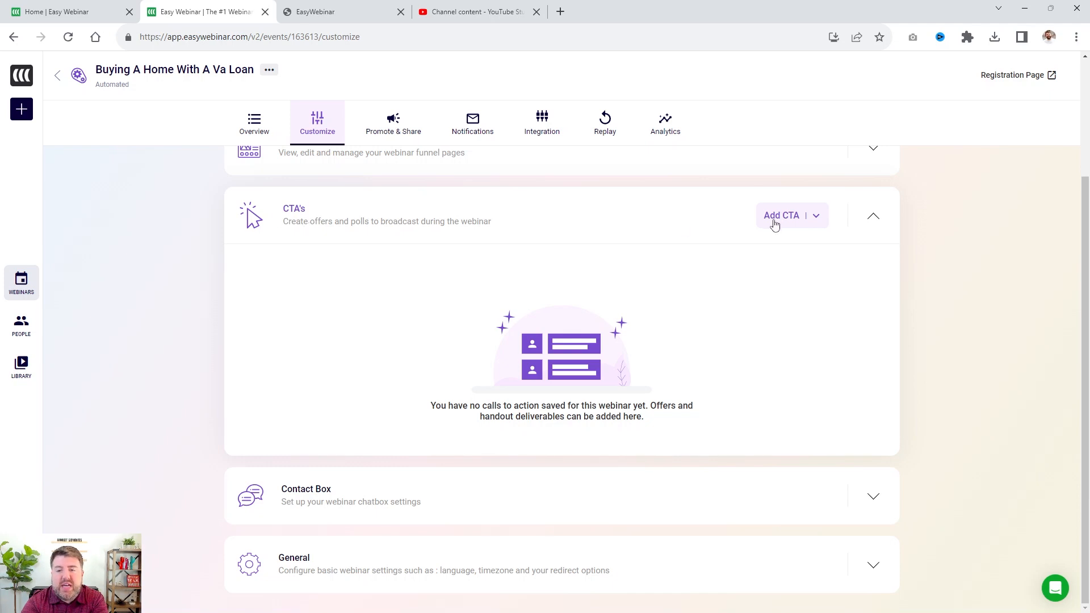
{"action": "left_click", "coordinate": [815, 218]}
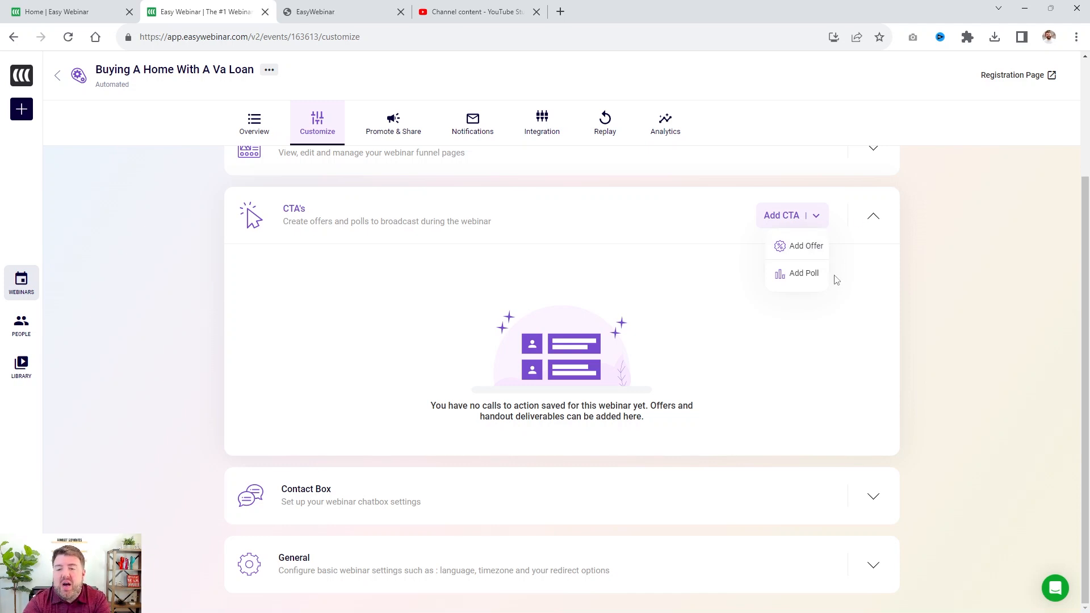
{"action": "left_click", "coordinate": [809, 249]}
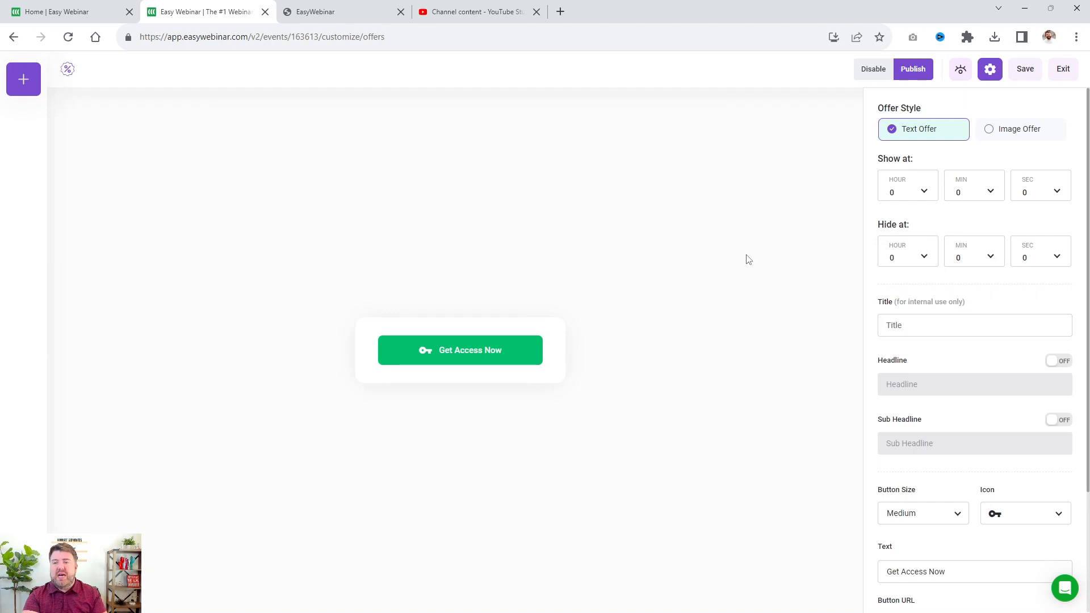
{"action": "left_click", "coordinate": [927, 193]}
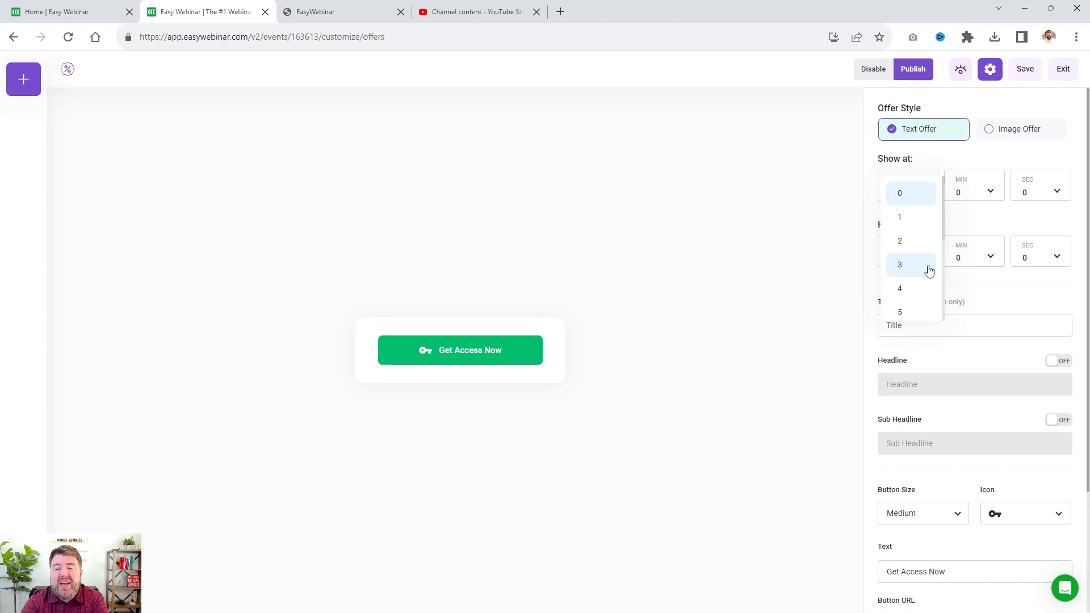
{"action": "scroll", "coordinate": [920, 284], "scroll_direction": "down", "scroll_amount": 1}
{"action": "left_click", "coordinate": [915, 290]}
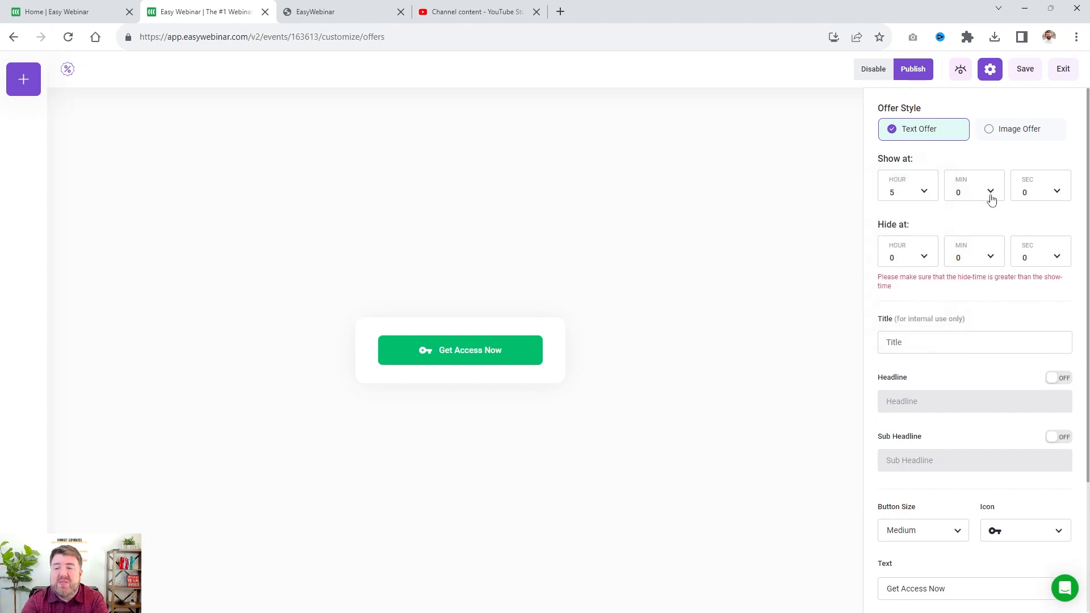
{"action": "left_click", "coordinate": [917, 193]}
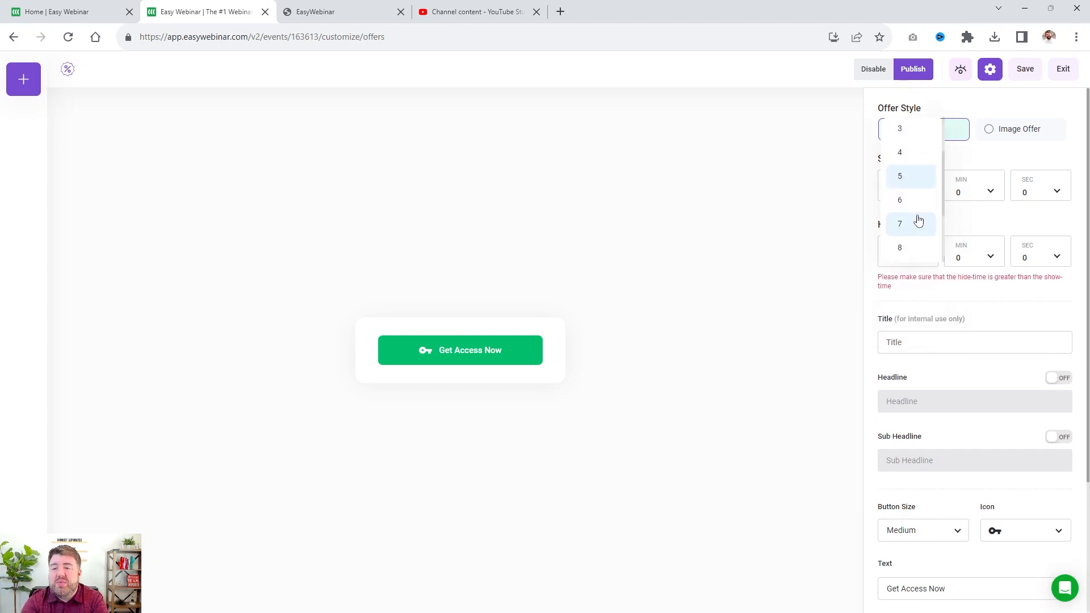
{"action": "scroll", "coordinate": [916, 170], "scroll_direction": "up", "scroll_amount": 2}
{"action": "left_click", "coordinate": [912, 139]}
Schedule the offer to show at 5 minutes and hide at 7 minutes
{"action": "left_click", "coordinate": [966, 188]}
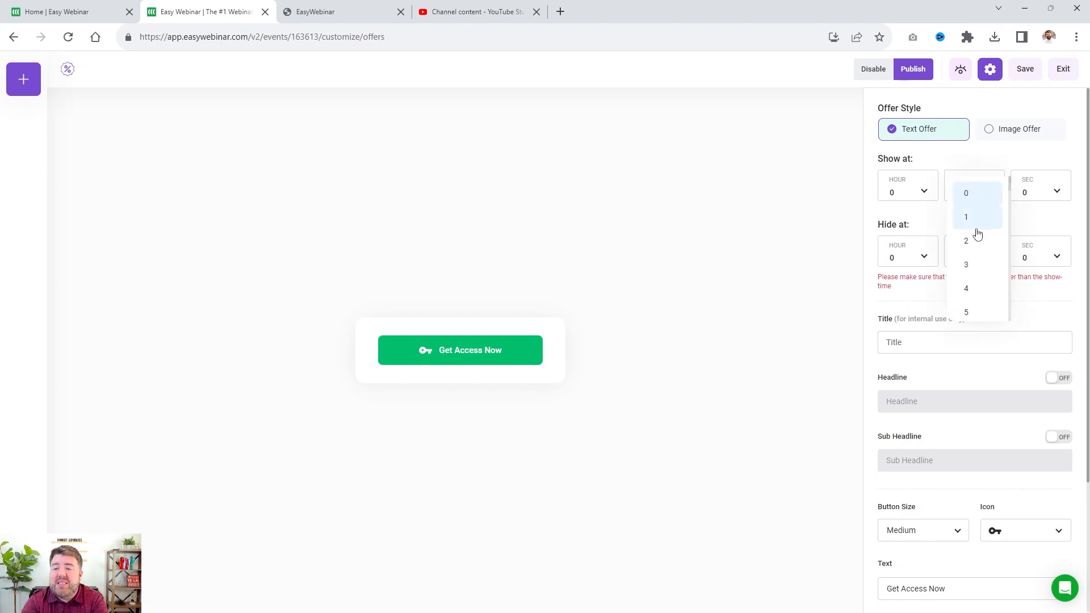
{"action": "left_click", "coordinate": [968, 313]}
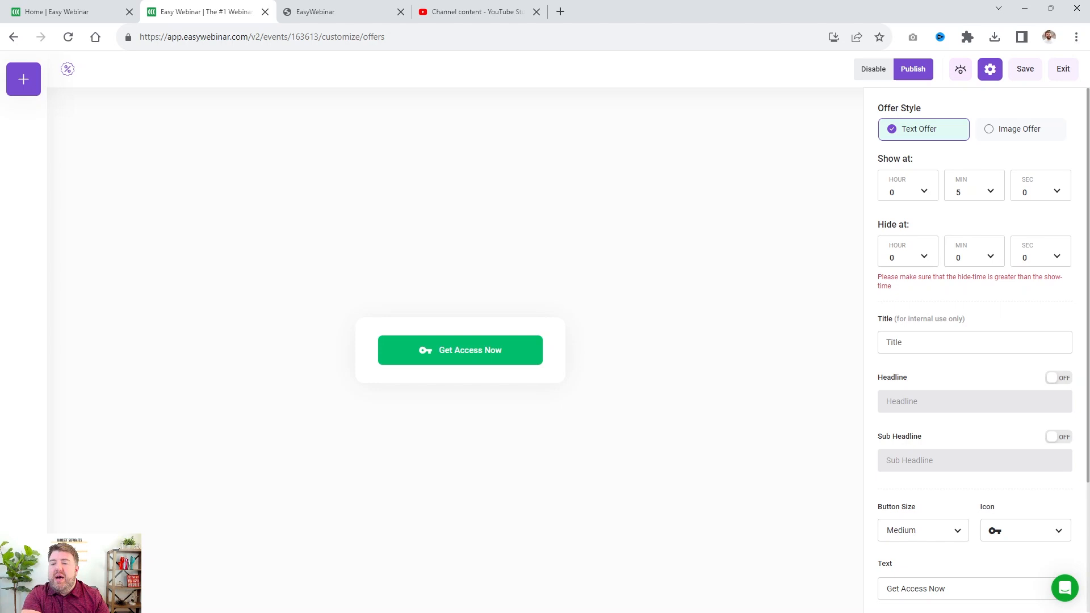
{"action": "left_click", "coordinate": [978, 256]}
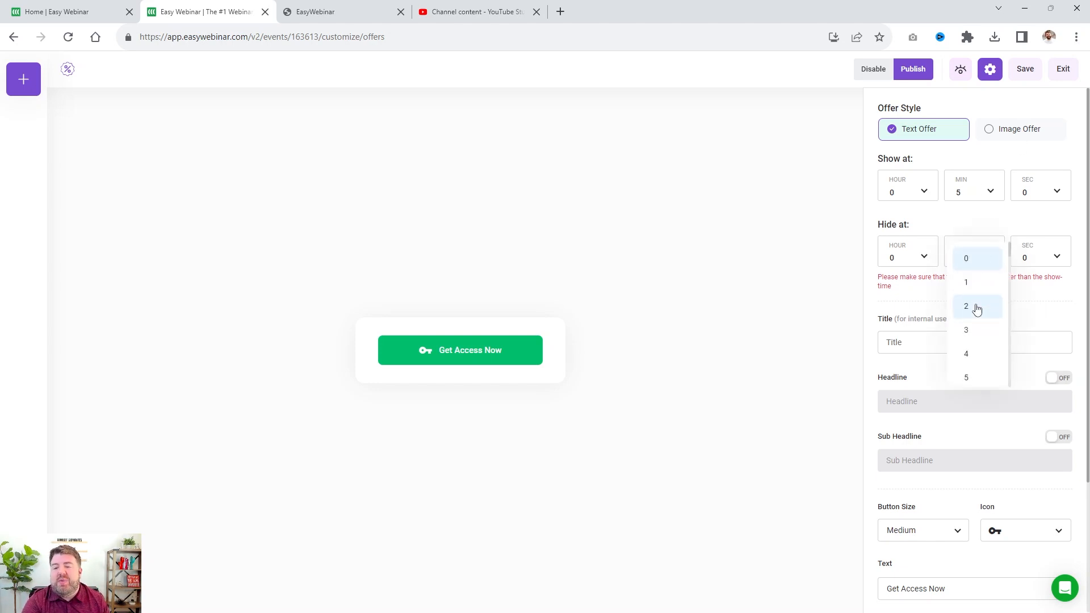
{"action": "scroll", "coordinate": [977, 309], "scroll_direction": "down", "scroll_amount": 1}
{"action": "left_click", "coordinate": [968, 341]}
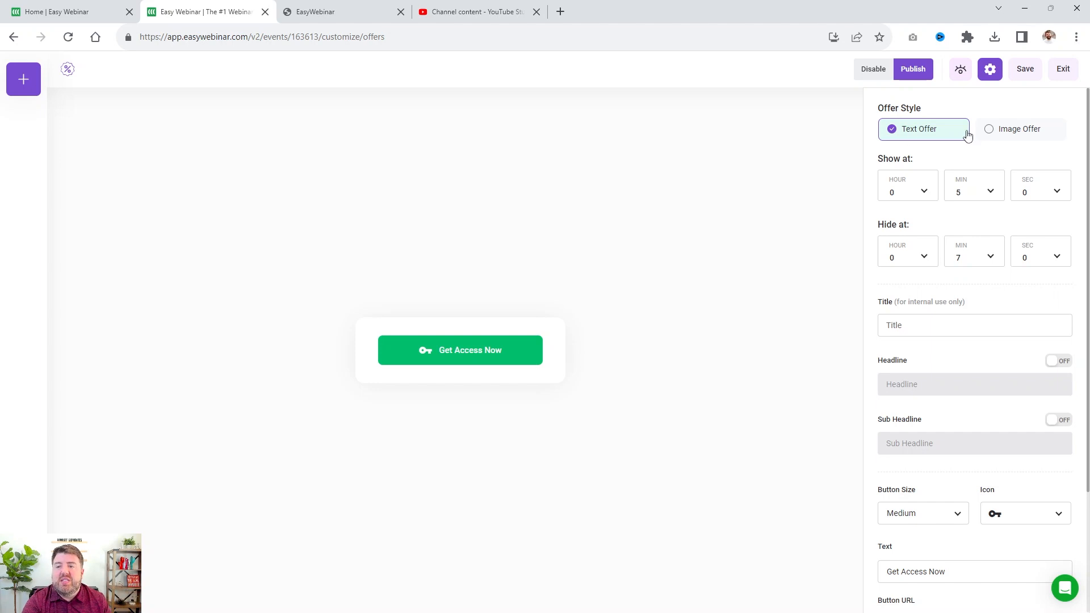
Try the Image Offer style and the headline option, returning to a text offer with the headline off
{"action": "left_click", "coordinate": [1031, 134]}
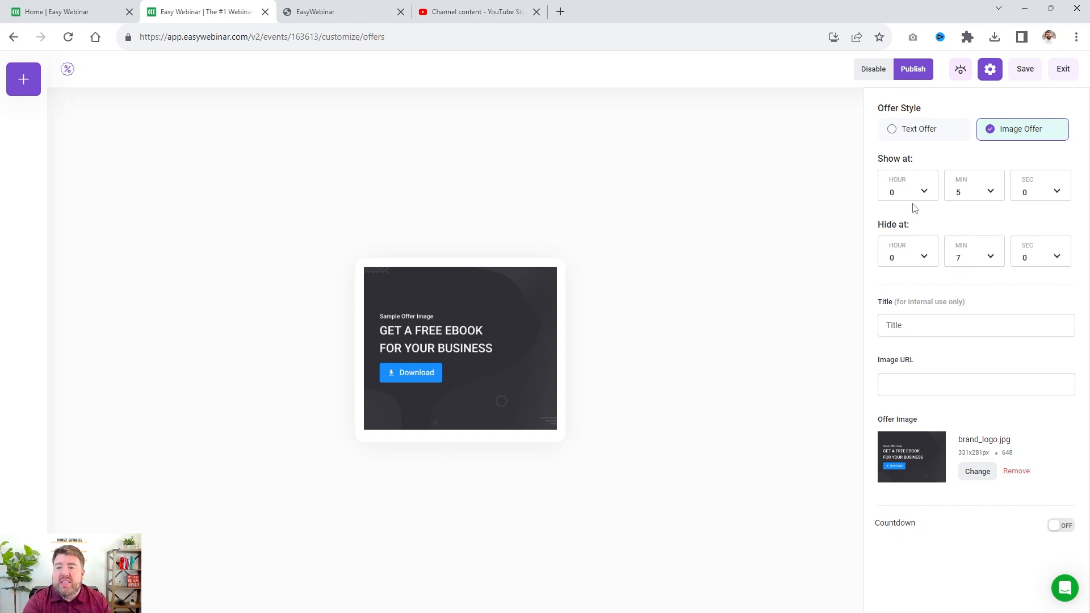
{"action": "left_click", "coordinate": [925, 130]}
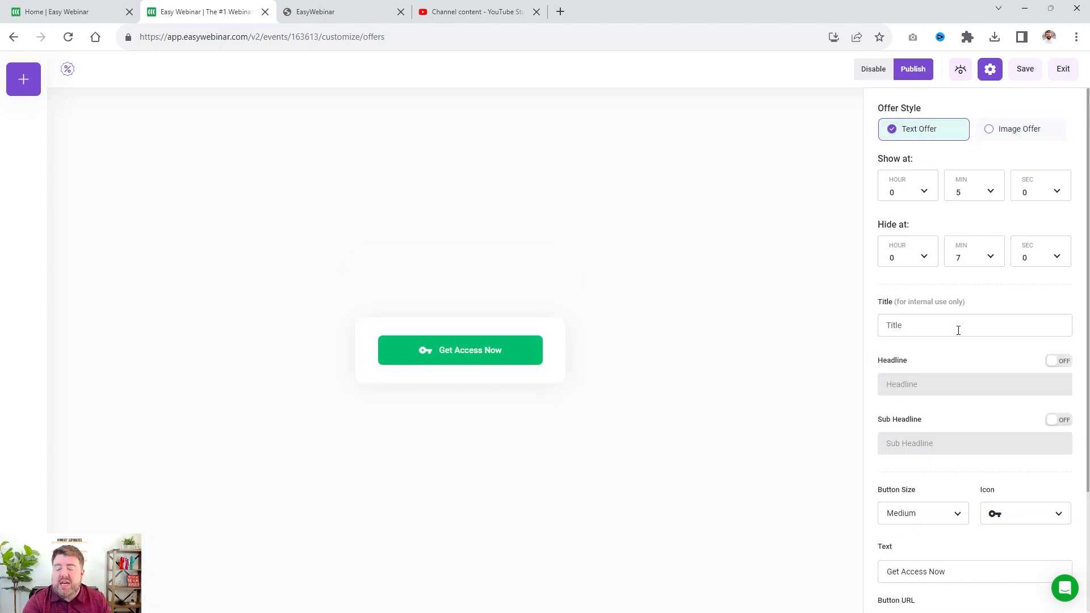
{"action": "scroll", "coordinate": [958, 330], "scroll_direction": "down", "scroll_amount": 2}
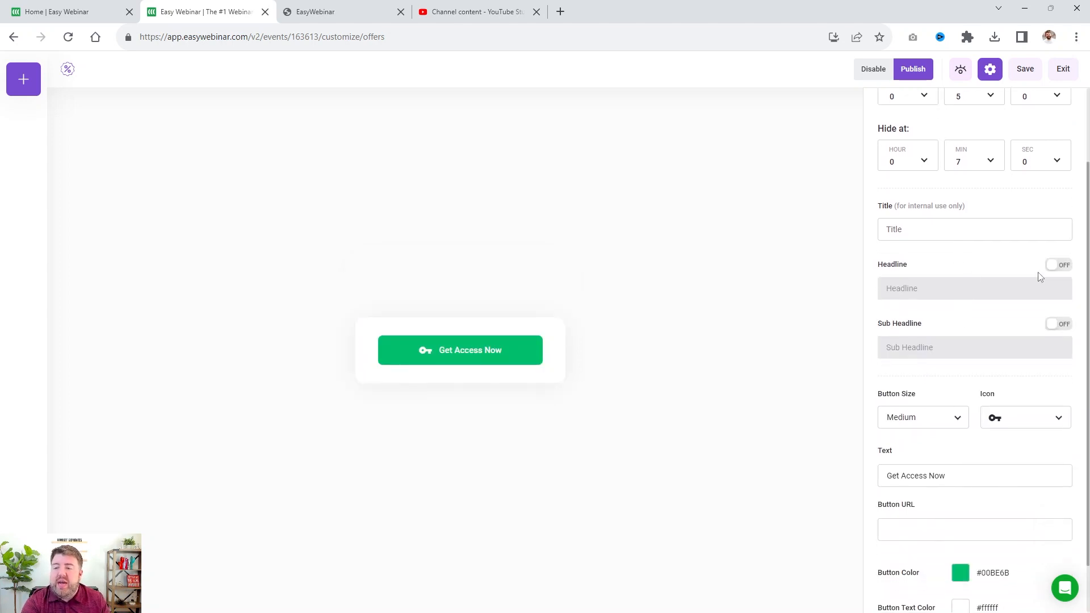
{"action": "left_click", "coordinate": [1051, 265]}
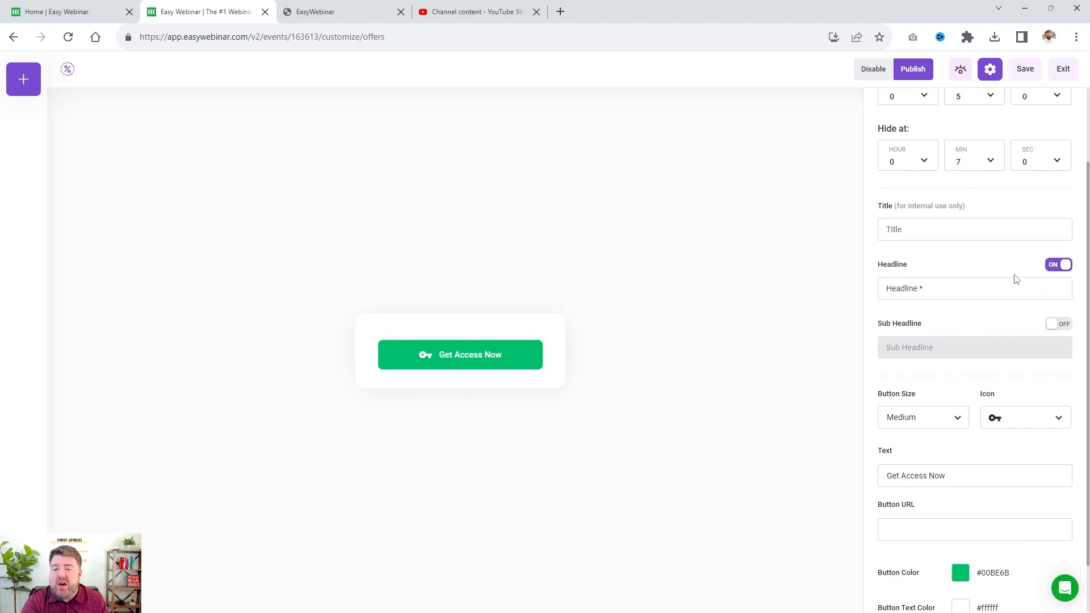
{"action": "left_click", "coordinate": [1053, 265]}
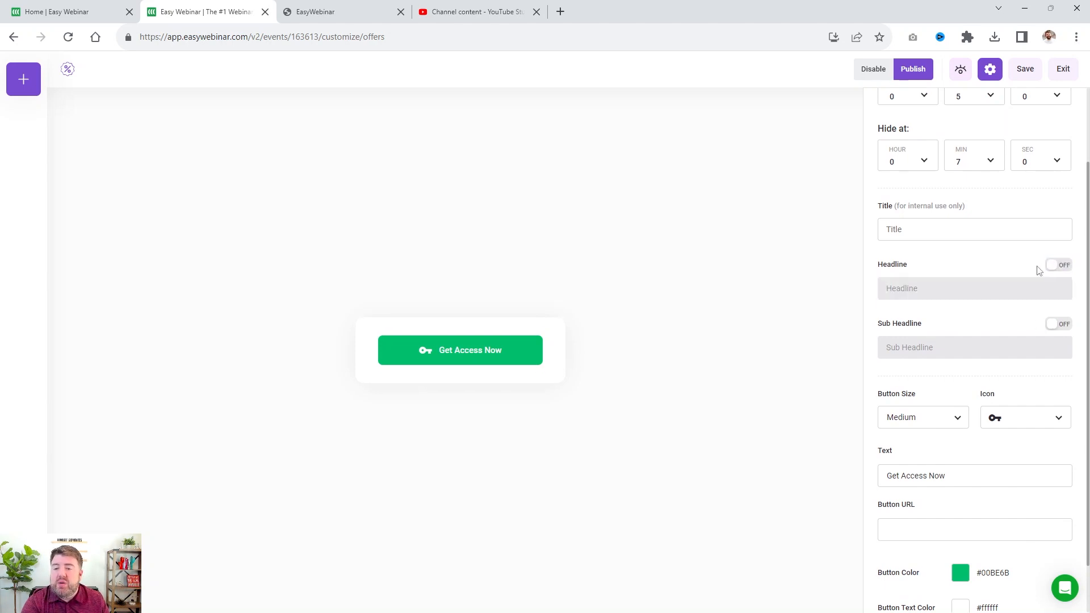
Give the offer button a calendar icon and set its text to "Book a Consultation"
{"action": "scroll", "coordinate": [940, 381], "scroll_direction": "down", "scroll_amount": 1}
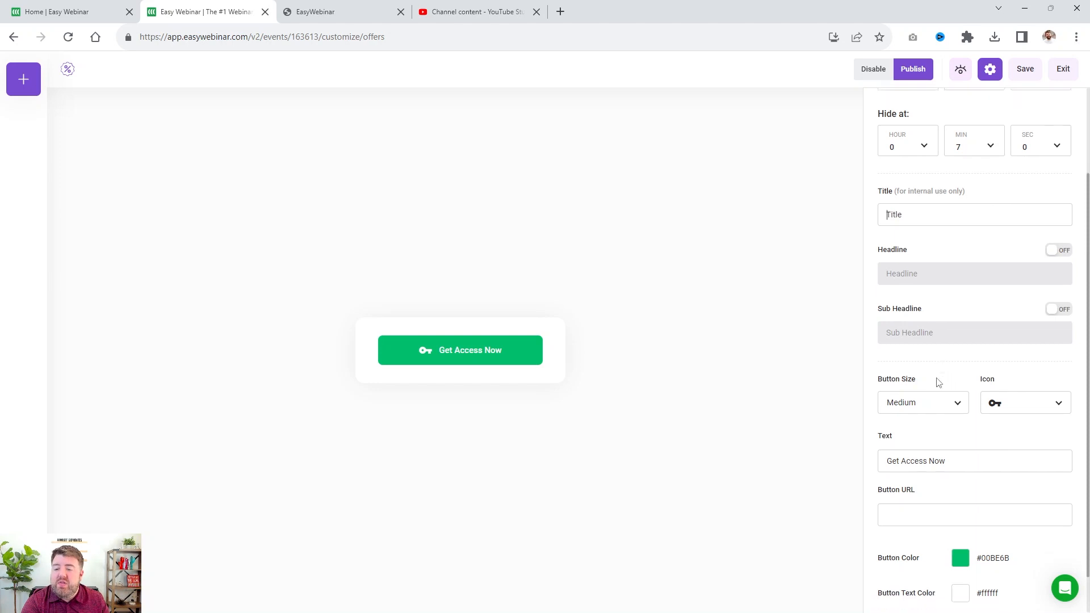
{"action": "left_click", "coordinate": [1008, 361]}
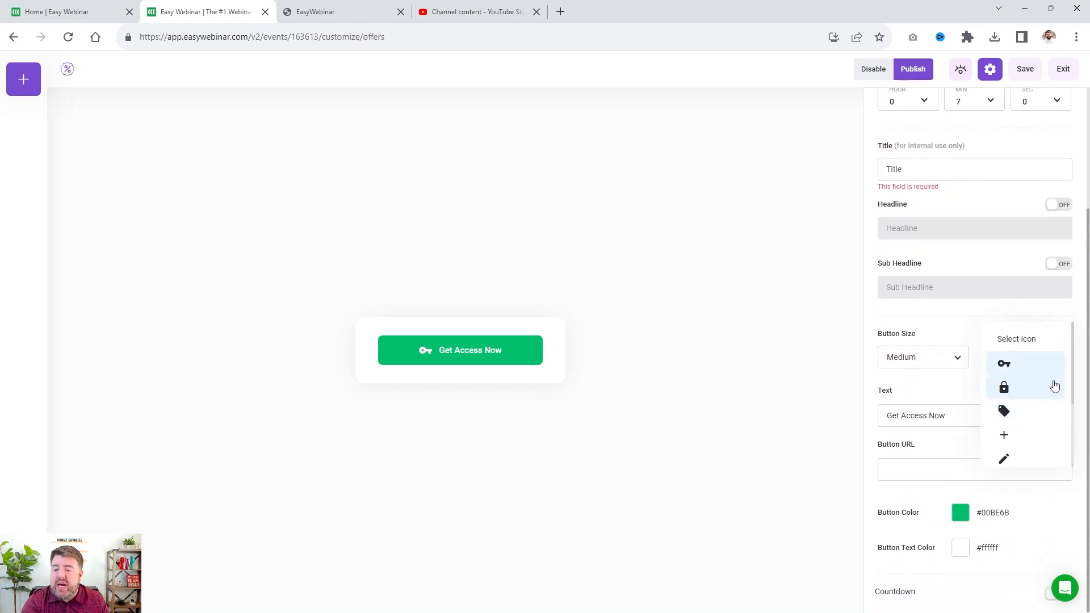
{"action": "scroll", "coordinate": [1051, 384], "scroll_direction": "down", "scroll_amount": 1}
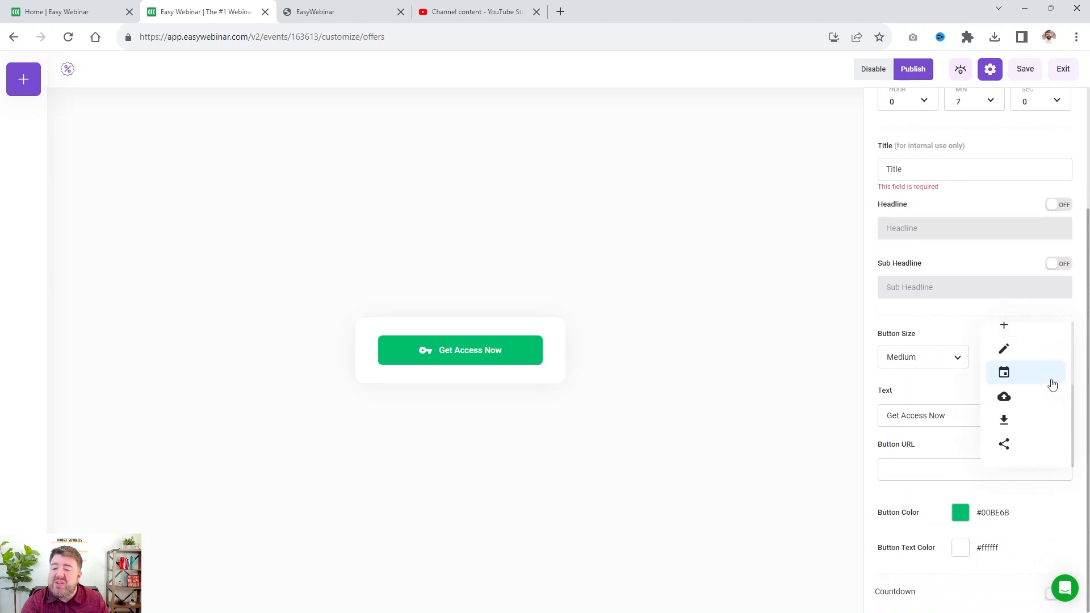
{"action": "left_click", "coordinate": [1052, 382]}
{"action": "left_click_drag", "start_coordinate": [968, 415], "coordinate": [686, 421]}
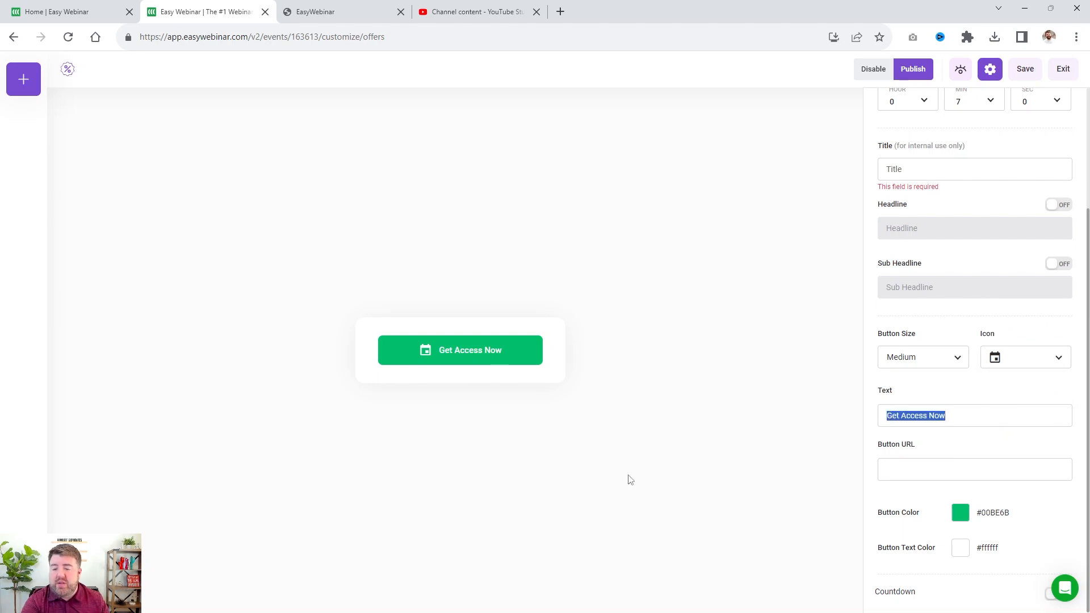
{"action": "type", "text": "Book a "}
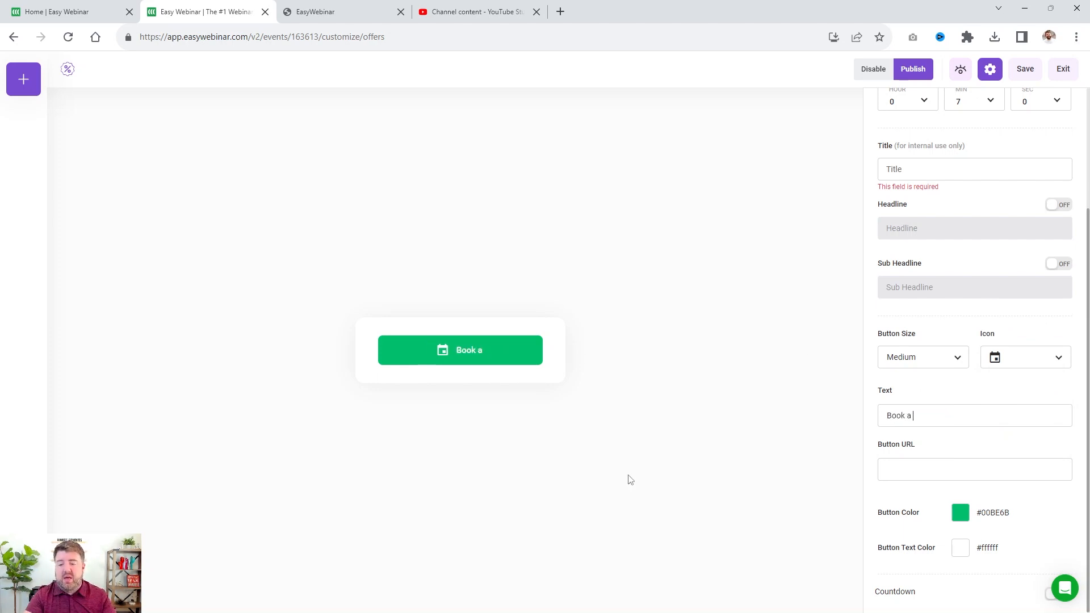
{"action": "type", "text": "Consultation"}
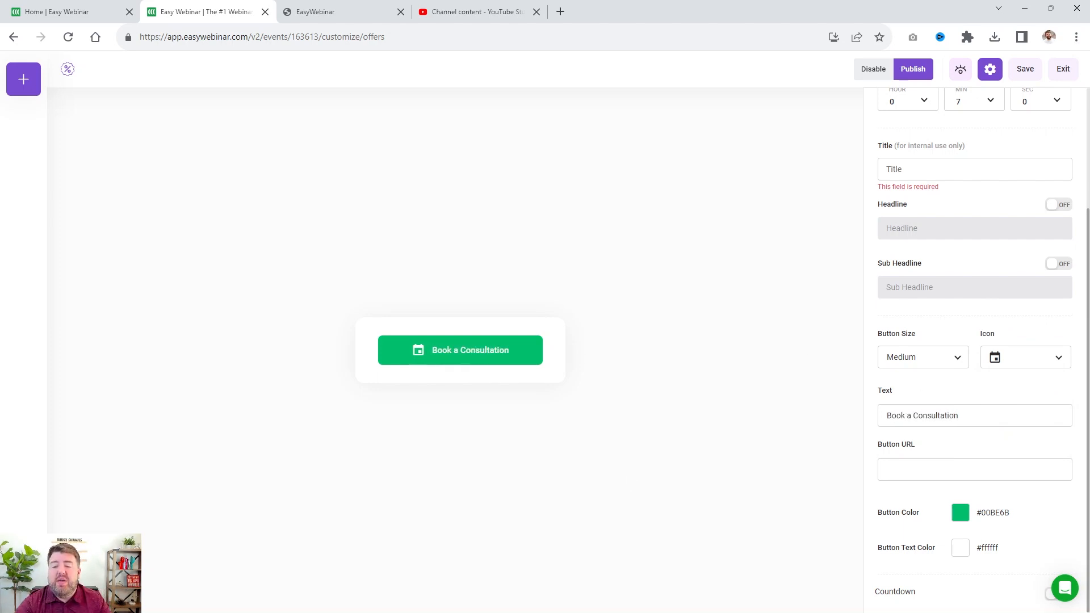
{"action": "left_click", "coordinate": [1010, 470]}
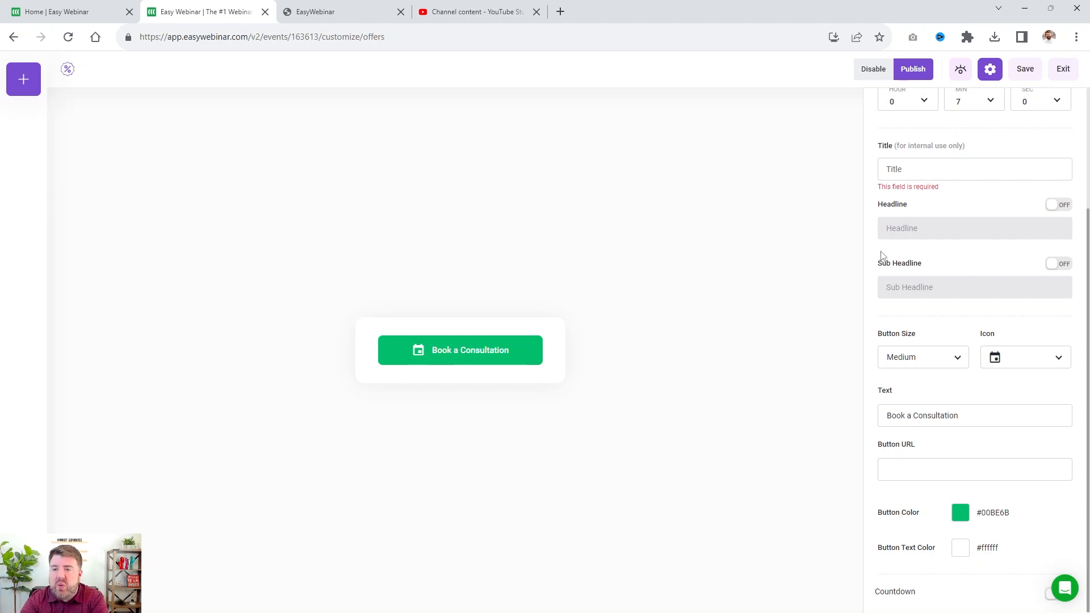
Review the offer's settings and exit the offer editor without saving
{"action": "scroll", "coordinate": [897, 258], "scroll_direction": "up", "scroll_amount": 3}
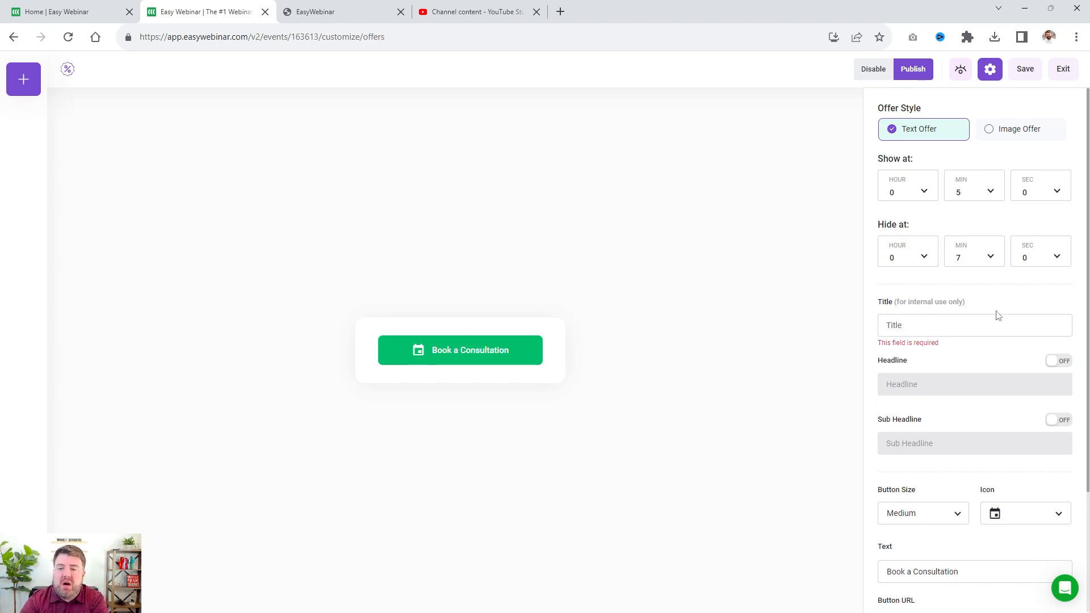
{"action": "scroll", "coordinate": [1028, 291], "scroll_direction": "down", "scroll_amount": 3}
{"action": "scroll", "coordinate": [1025, 292], "scroll_direction": "up", "scroll_amount": 3}
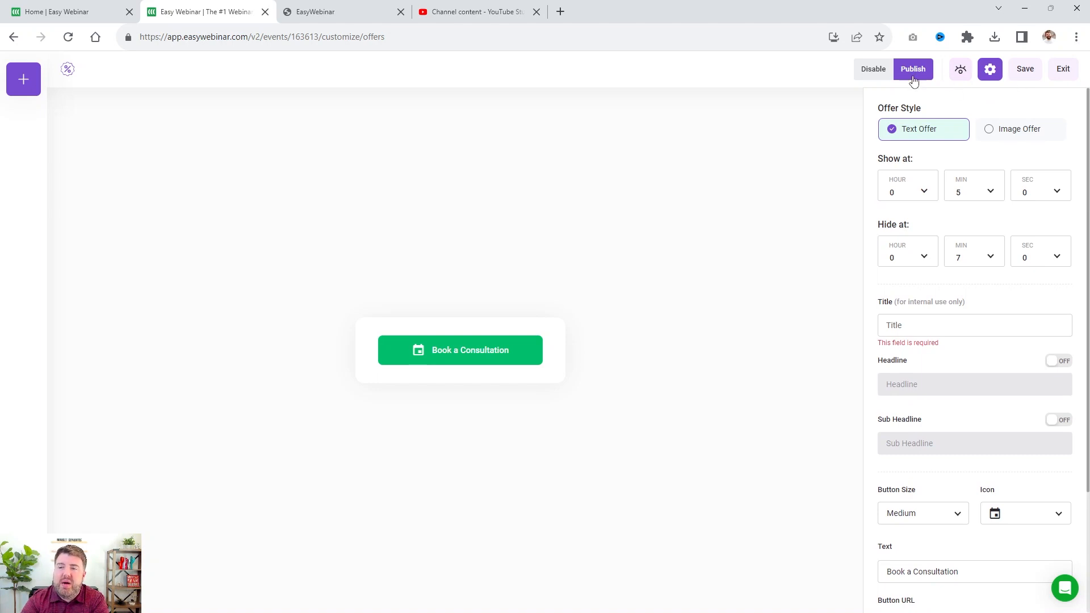
{"action": "left_click", "coordinate": [1063, 69]}
{"action": "left_click", "coordinate": [639, 389]}
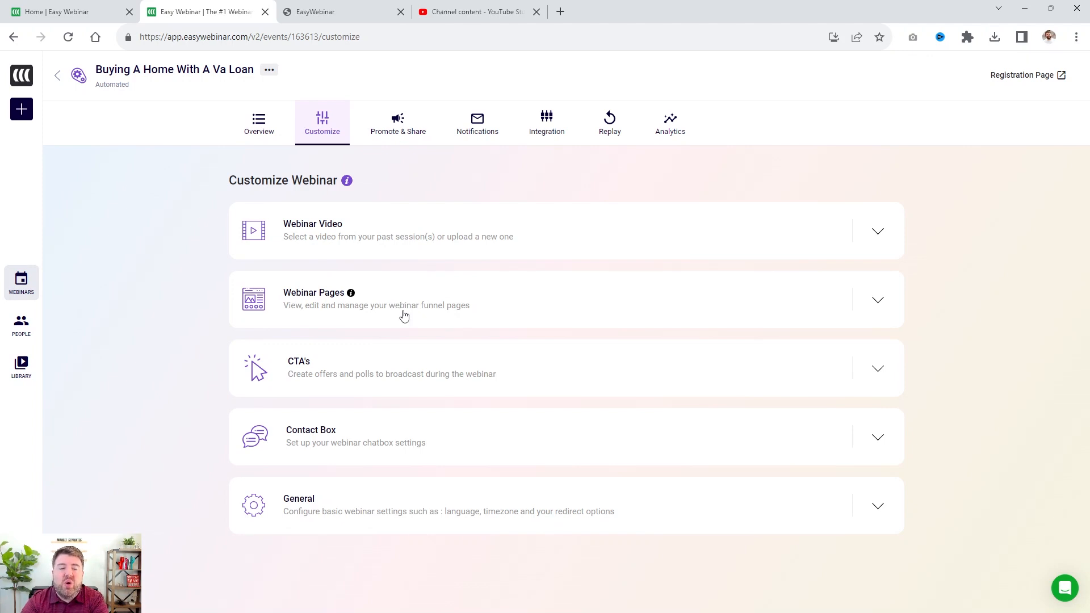
Add a new poll to the webinar's CTAs
{"action": "left_click", "coordinate": [424, 365]}
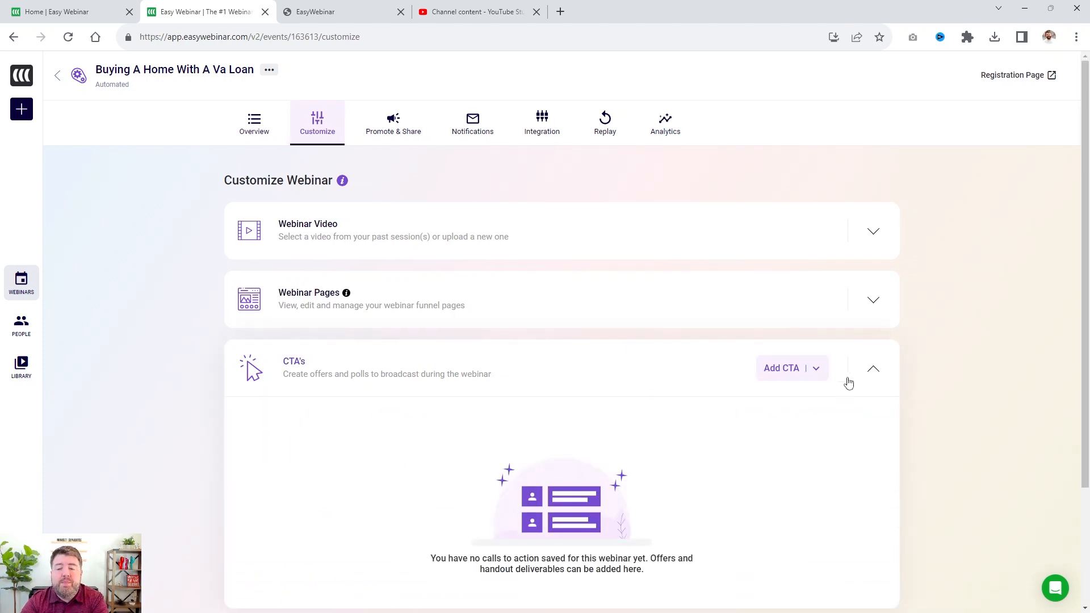
{"action": "left_click", "coordinate": [815, 369]}
{"action": "left_click", "coordinate": [796, 425]}
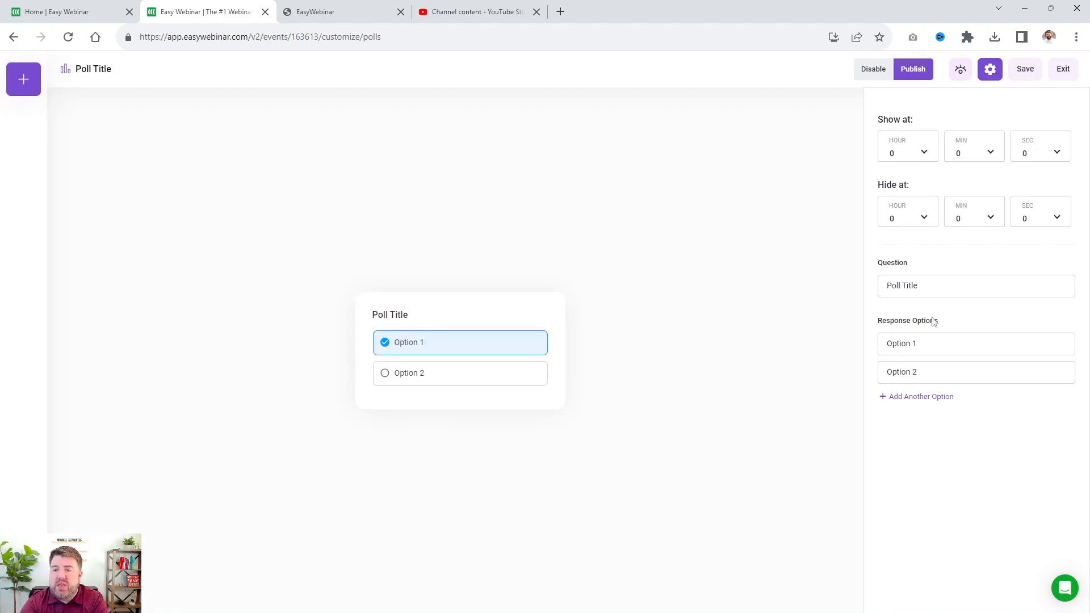
Set the poll question to "How soon are you looking to buy?"
{"action": "left_click_drag", "start_coordinate": [932, 284], "coordinate": [871, 294]}
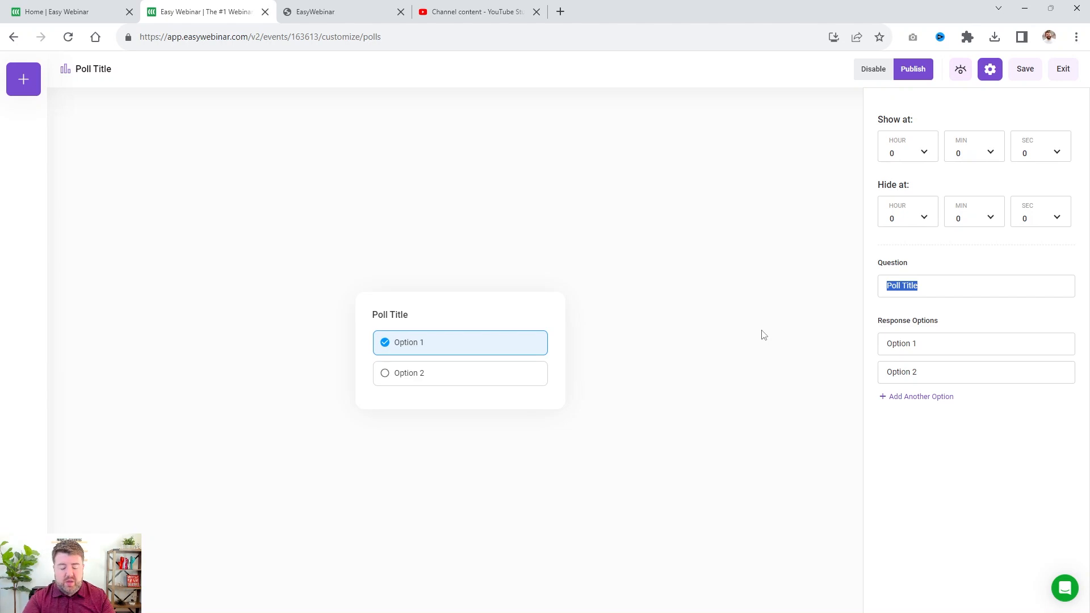
{"action": "type", "text": "How soon are "}
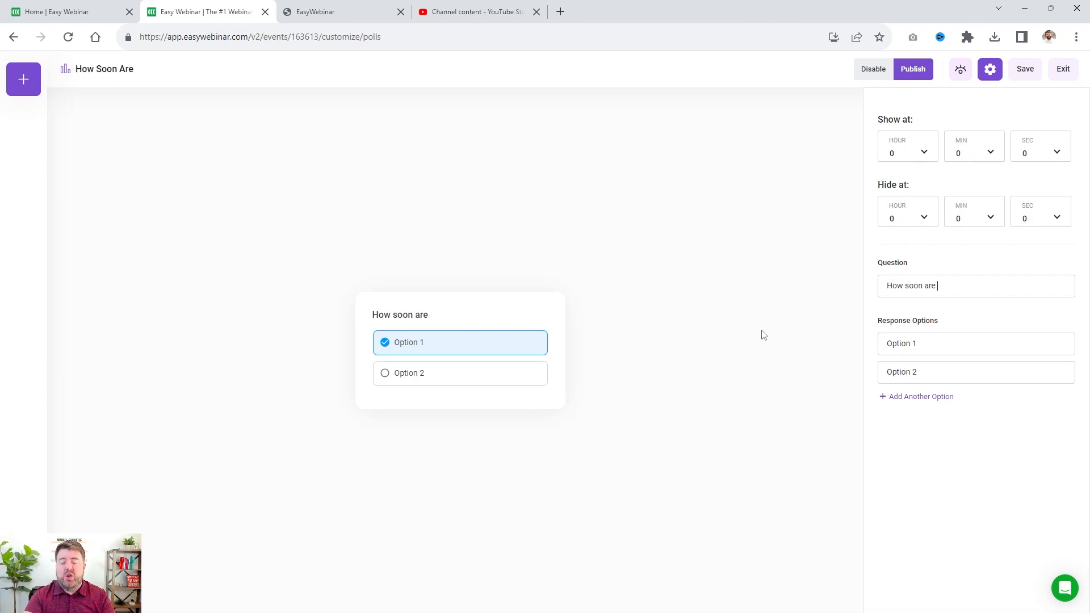
{"action": "type", "text": "you looking to"}
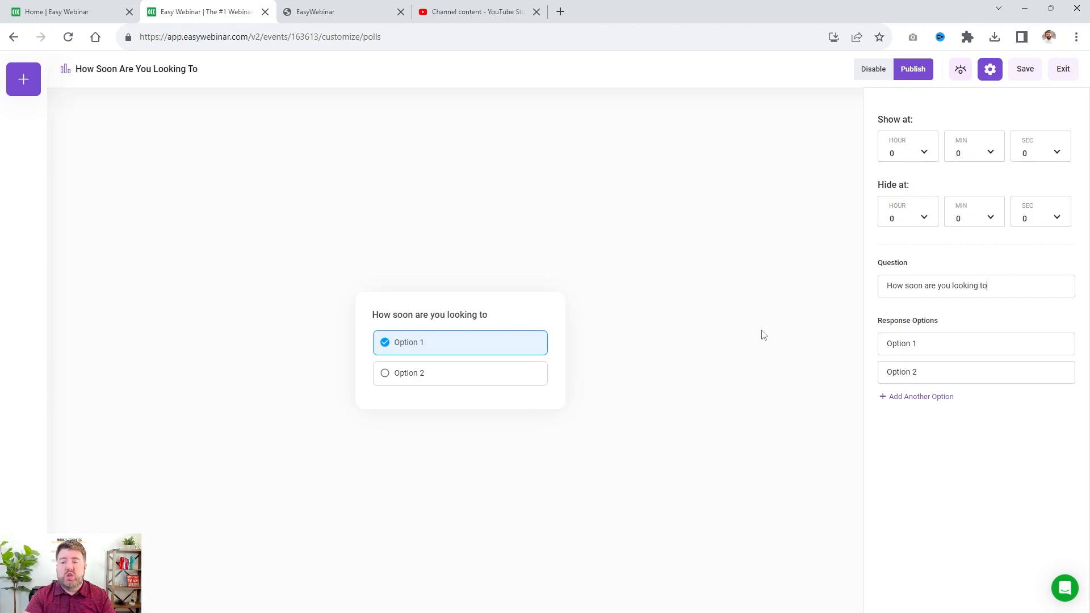
{"action": "type", "text": " buy?"}
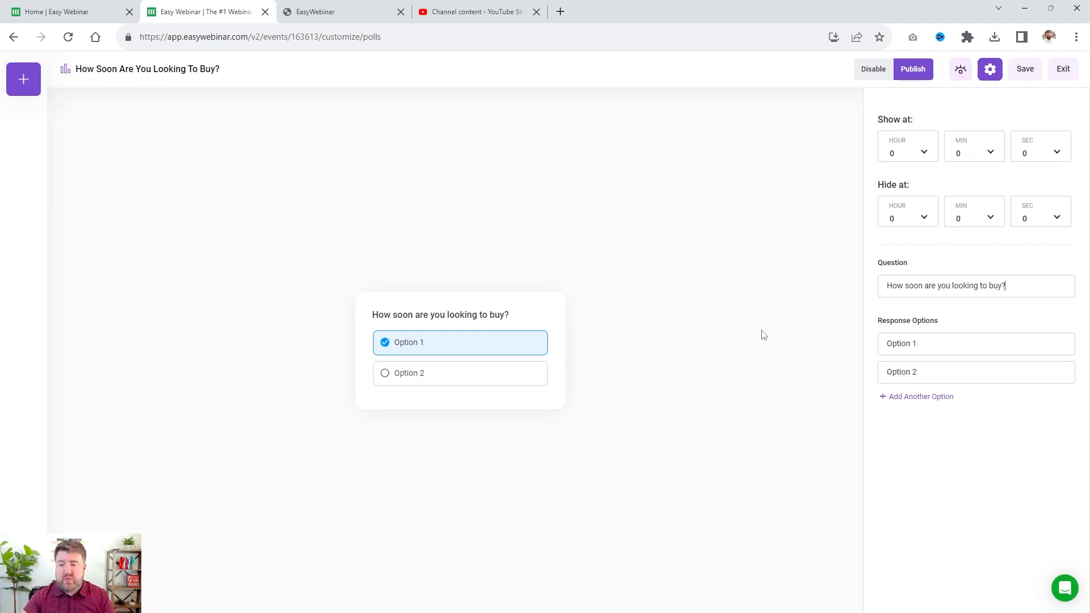
Set up three poll response options: "0-3 months", "4-6 months" and "1+ years"
{"action": "left_click_drag", "start_coordinate": [936, 343], "coordinate": [857, 348]}
{"action": "type", "text": "0-3 Mon"}
{"action": "key", "text": "BackSpace"}
{"action": "key", "text": "BackSpace"}
{"action": "key", "text": "BackSpace"}
{"action": "type", "text": "months"}
{"action": "key", "text": "Tab"}
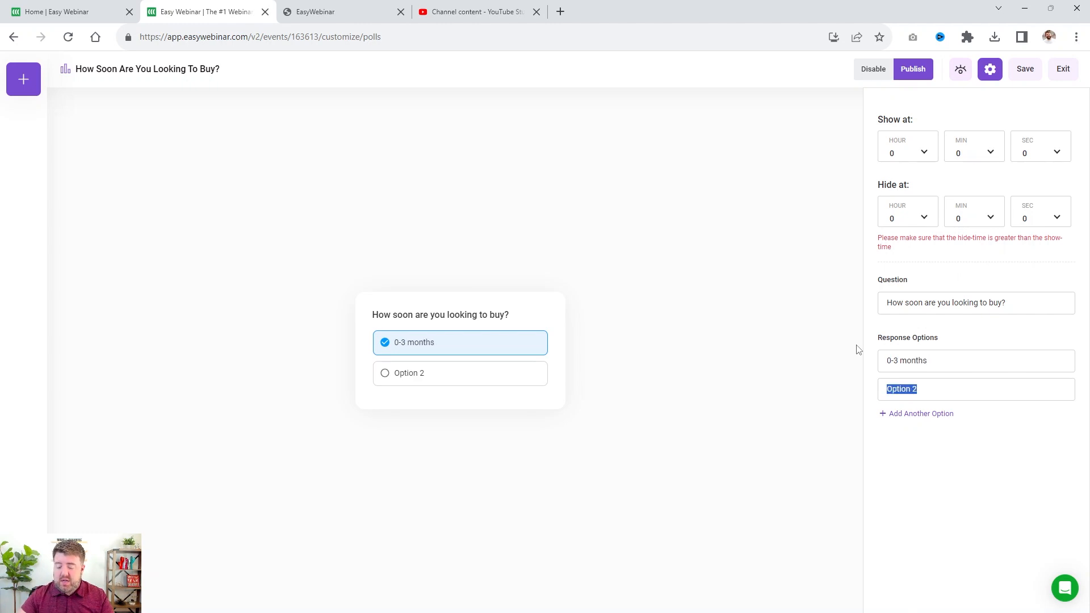
{"action": "type", "text": "4-6 months"}
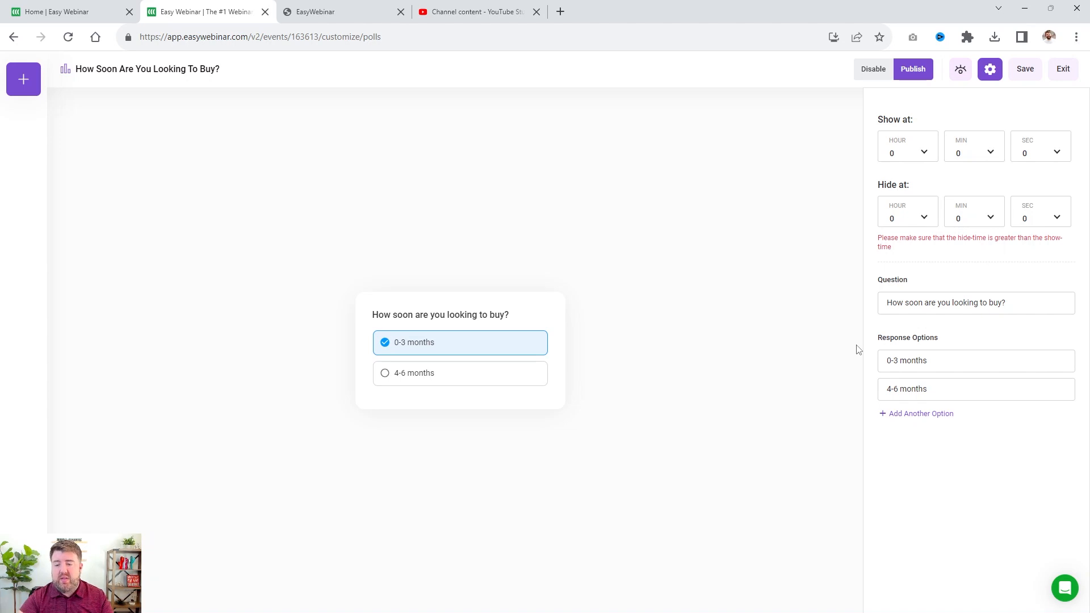
{"action": "left_click", "coordinate": [918, 414]}
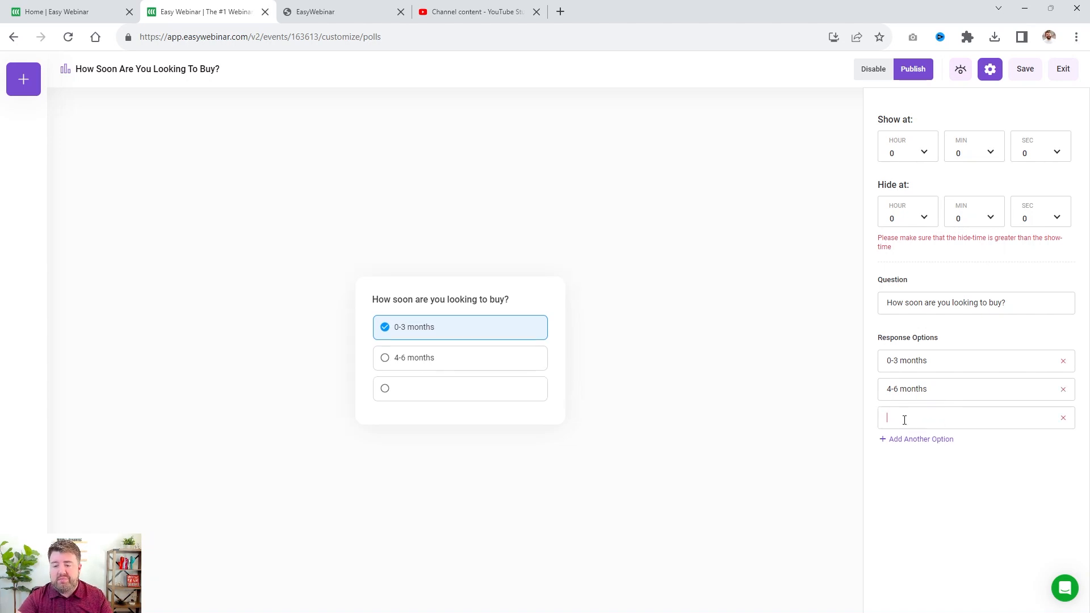
{"action": "left_click", "coordinate": [904, 420]}
{"action": "type", "text": "1+ years"}
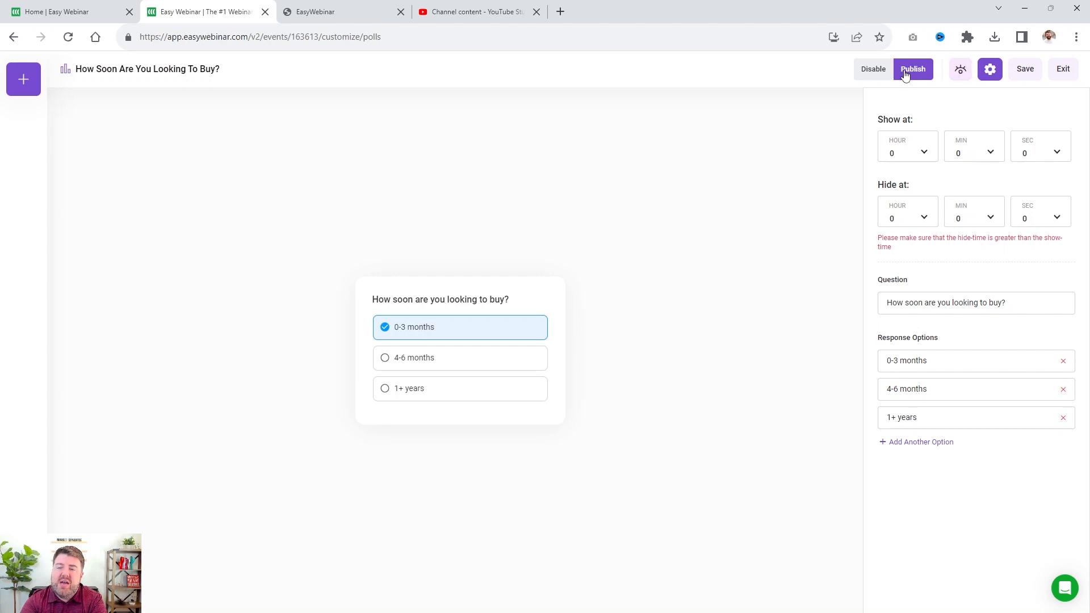
Exit the poll editor without saving and open the webinar's Contact Box settings
{"action": "left_click", "coordinate": [1063, 69]}
{"action": "left_click", "coordinate": [616, 386]}
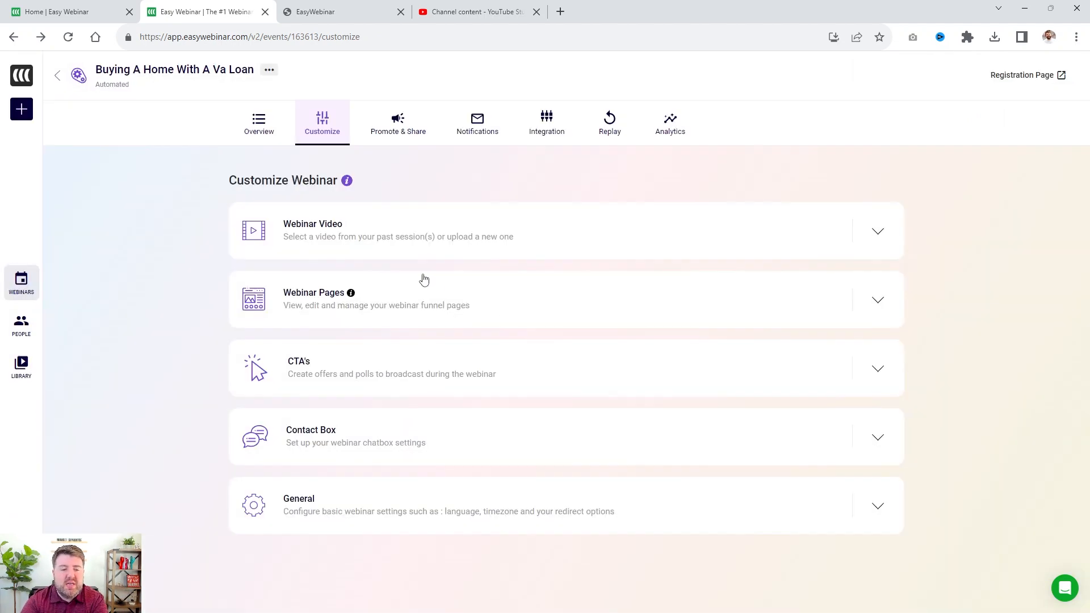
{"action": "left_click", "coordinate": [399, 436]}
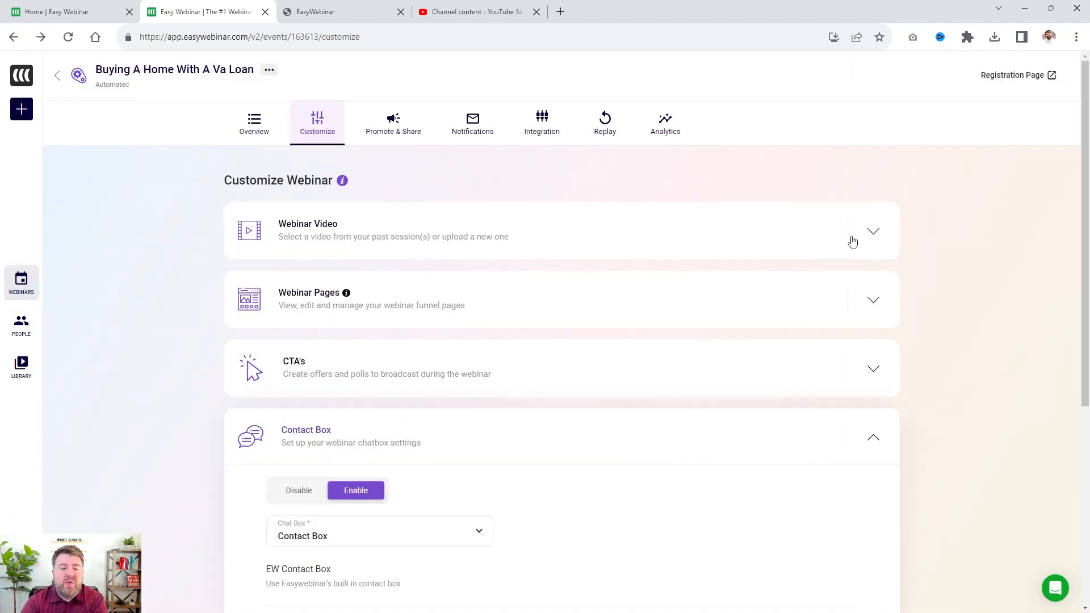
{"action": "scroll", "coordinate": [820, 250], "scroll_direction": "down", "scroll_amount": 5}
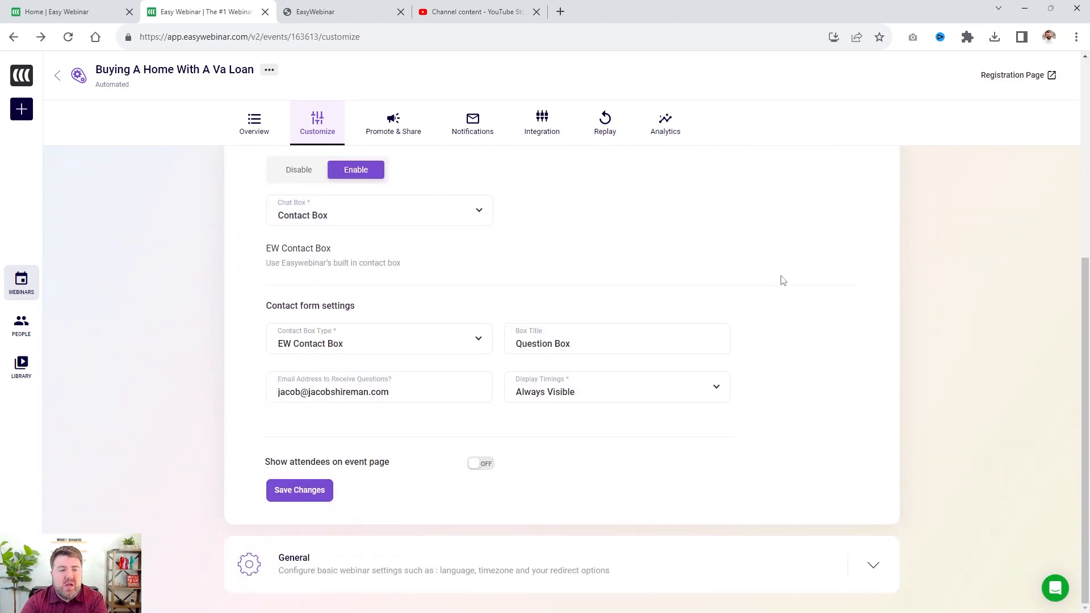
{"action": "scroll", "coordinate": [782, 281], "scroll_direction": "up", "scroll_amount": 2}
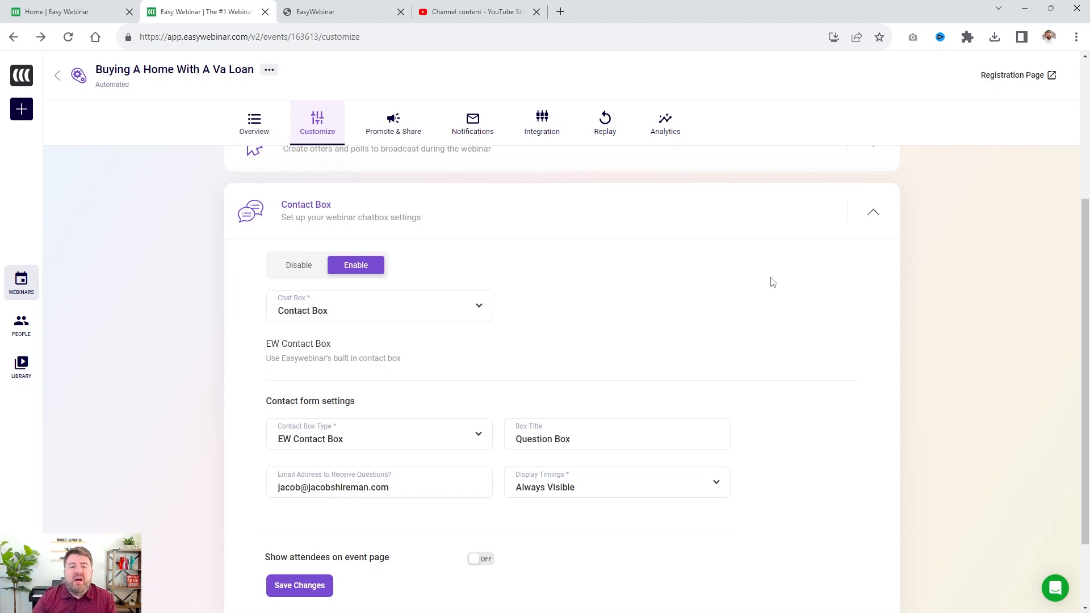
Examine the available choices for the Chat Box and the Contact Box Type
{"action": "left_click", "coordinate": [343, 307]}
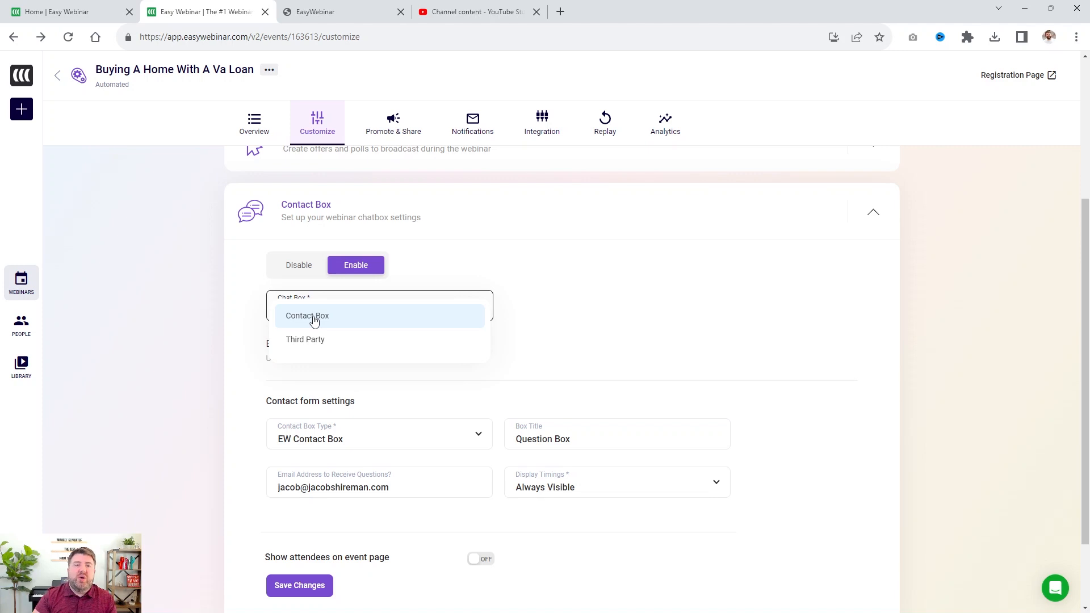
{"action": "left_click", "coordinate": [831, 289]}
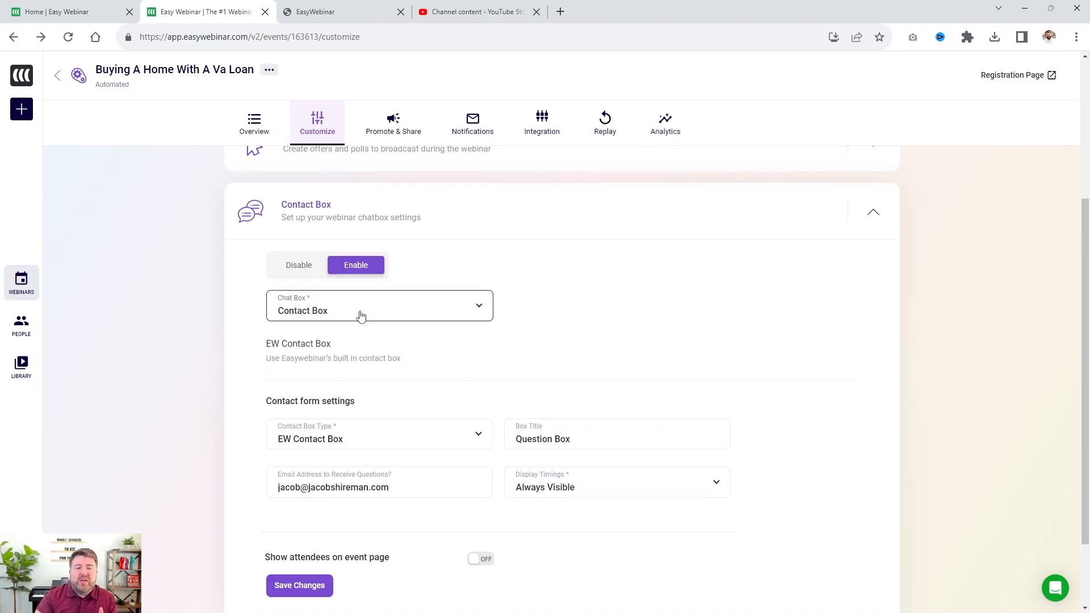
{"action": "scroll", "coordinate": [397, 300], "scroll_direction": "down", "scroll_amount": 2}
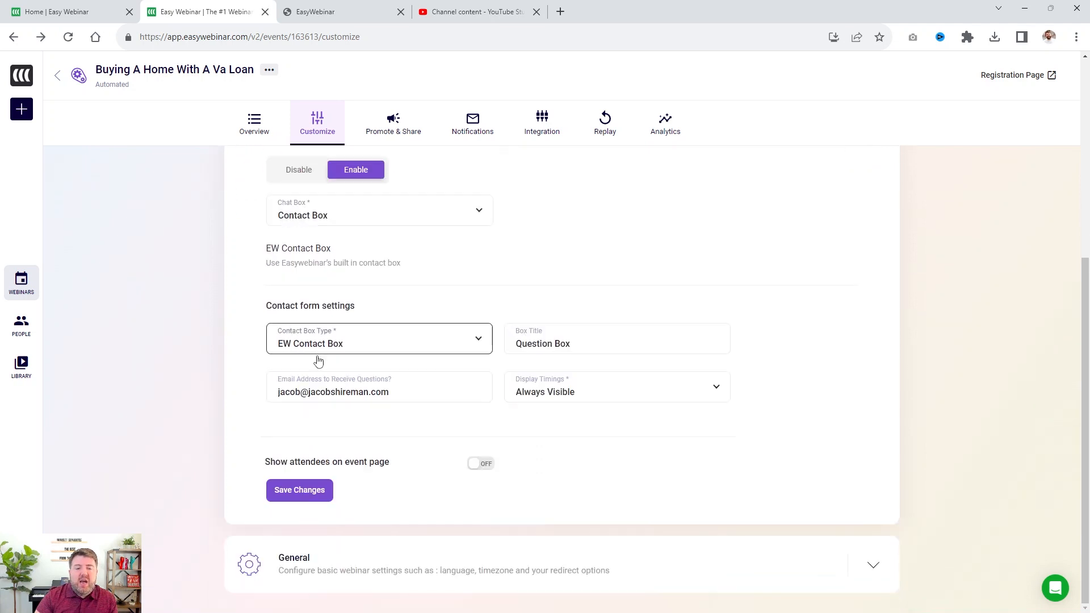
{"action": "left_click", "coordinate": [355, 349]}
{"action": "left_click", "coordinate": [355, 349]}
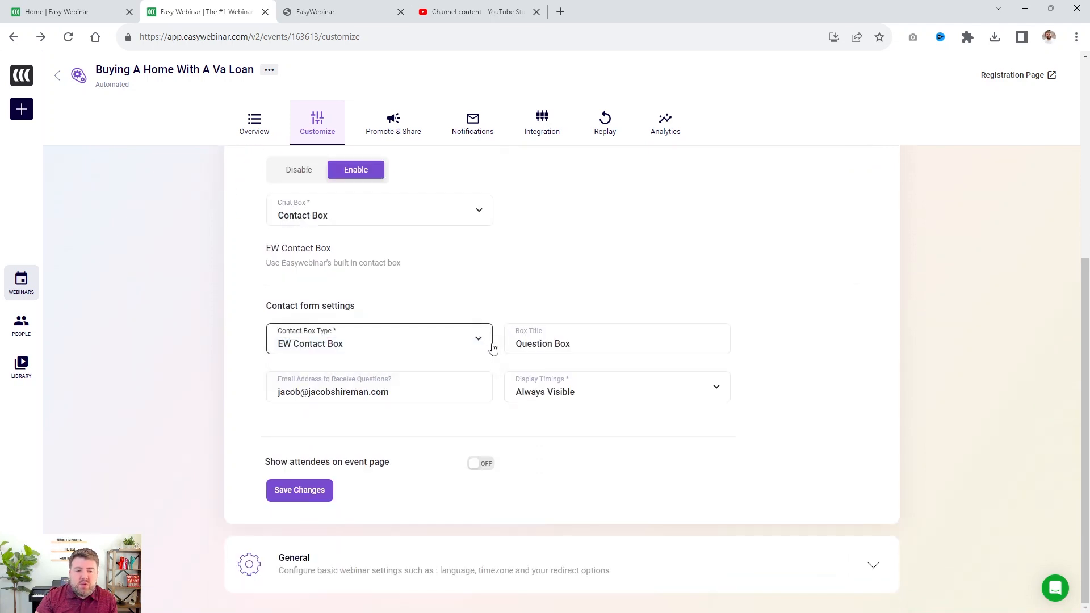
Change the contact box title to "Place your questions here." and save the Contact Box settings
{"action": "left_click_drag", "start_coordinate": [591, 351], "coordinate": [492, 355]}
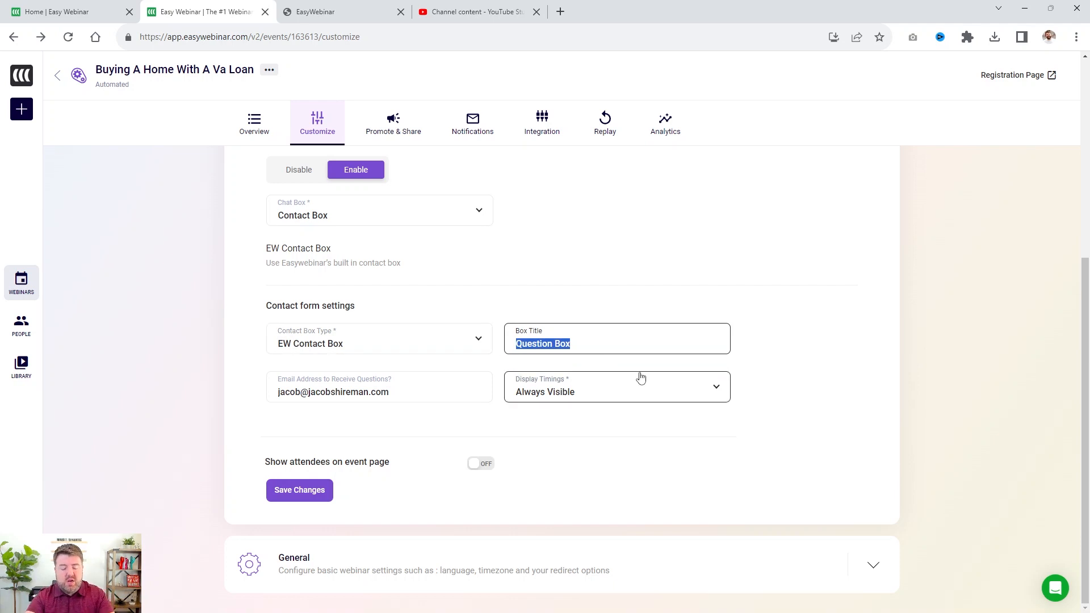
{"action": "type", "text": "Place"}
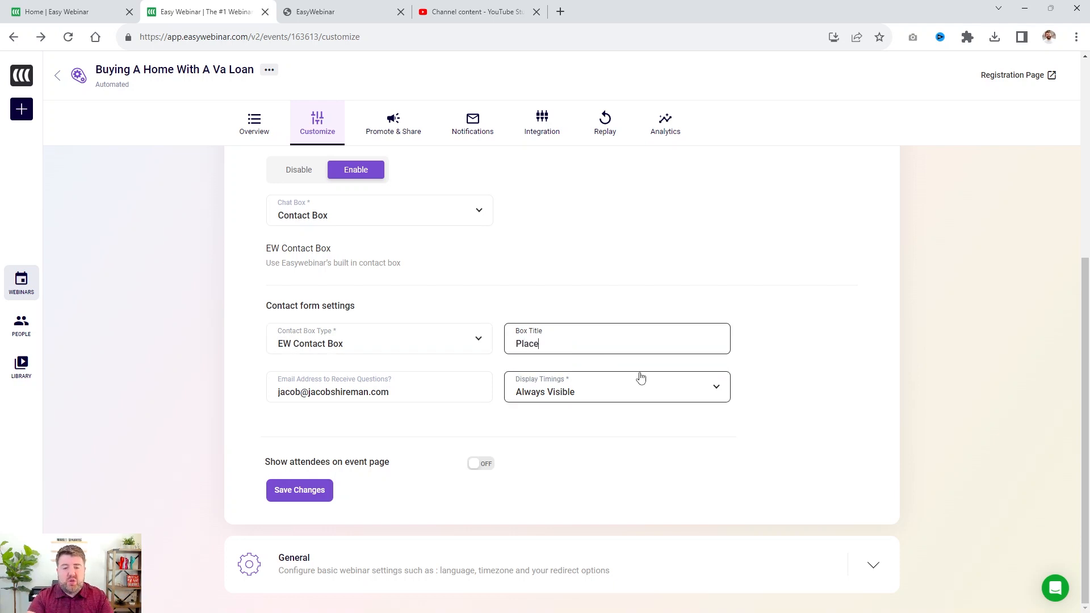
{"action": "type", "text": " your auestions here."}
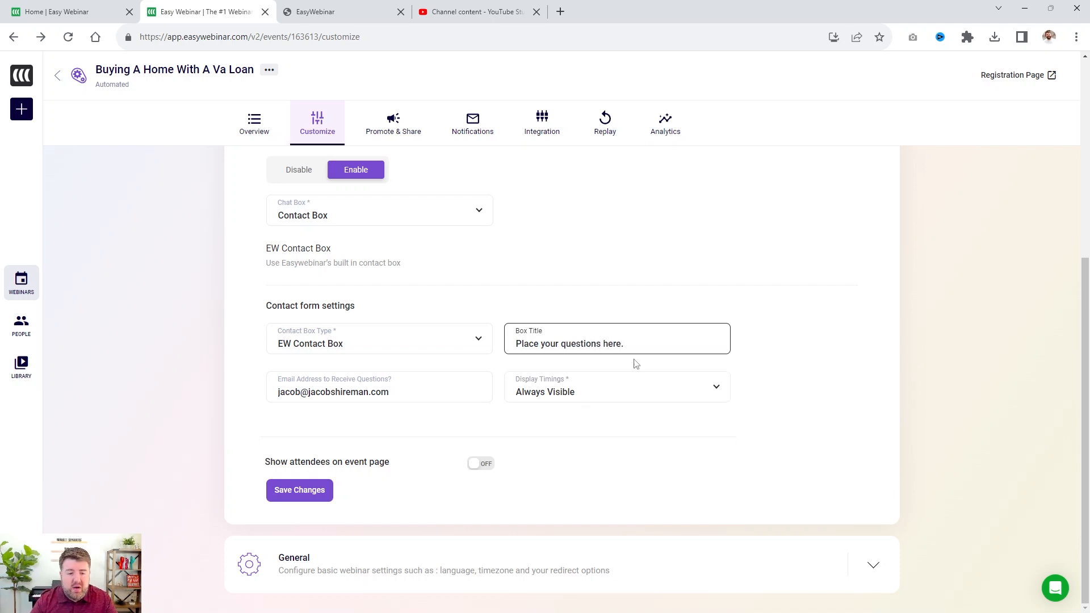
{"action": "left_click_drag", "start_coordinate": [419, 388], "coordinate": [255, 397]}
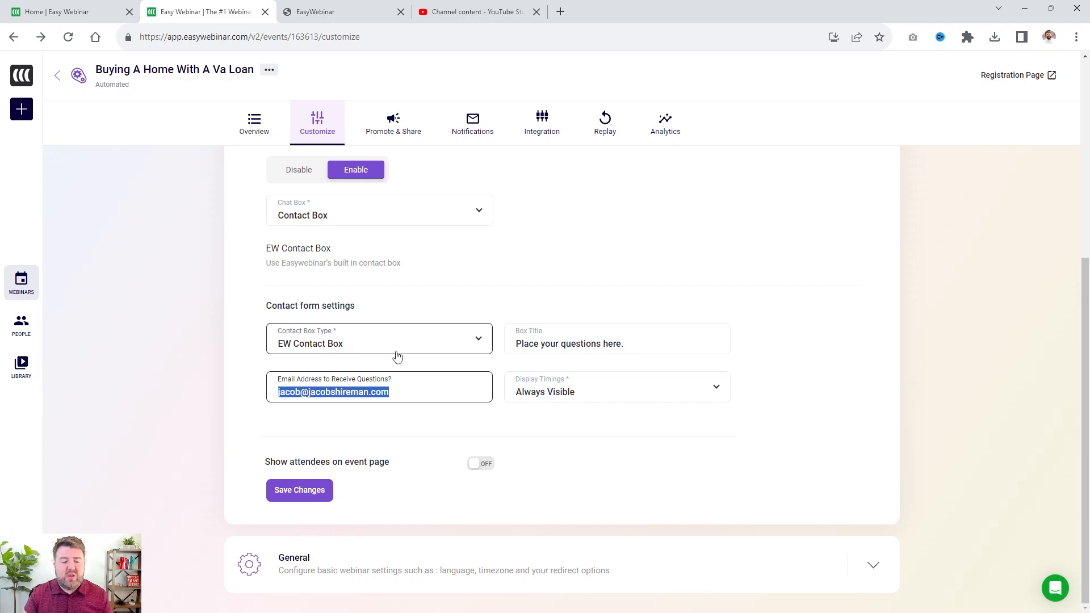
{"action": "scroll", "coordinate": [399, 361], "scroll_direction": "up", "scroll_amount": 4}
{"action": "scroll", "coordinate": [397, 357], "scroll_direction": "down", "scroll_amount": 4}
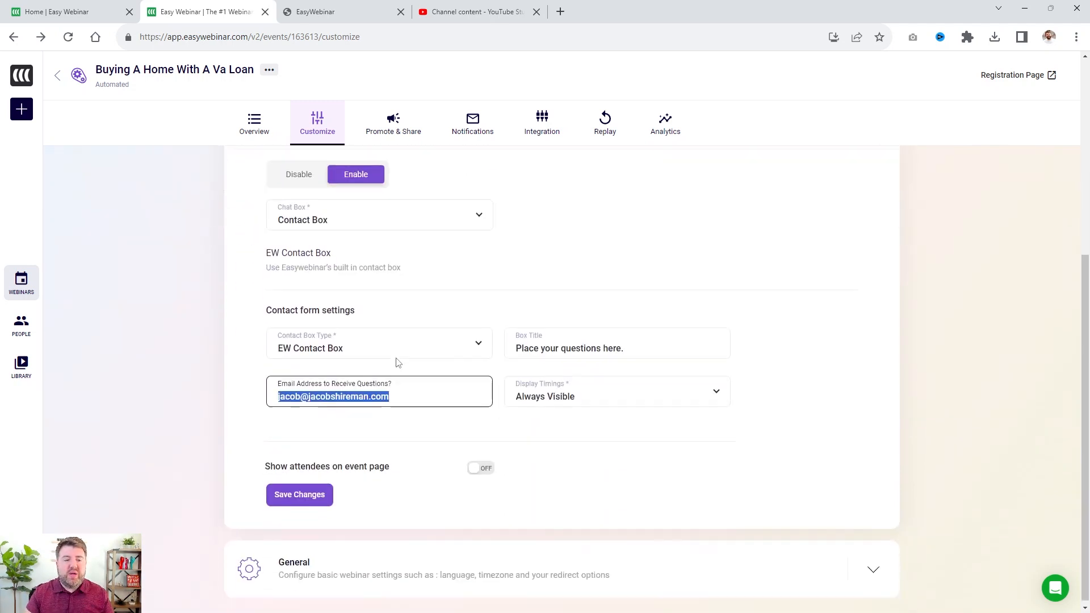
{"action": "left_click", "coordinate": [299, 489]}
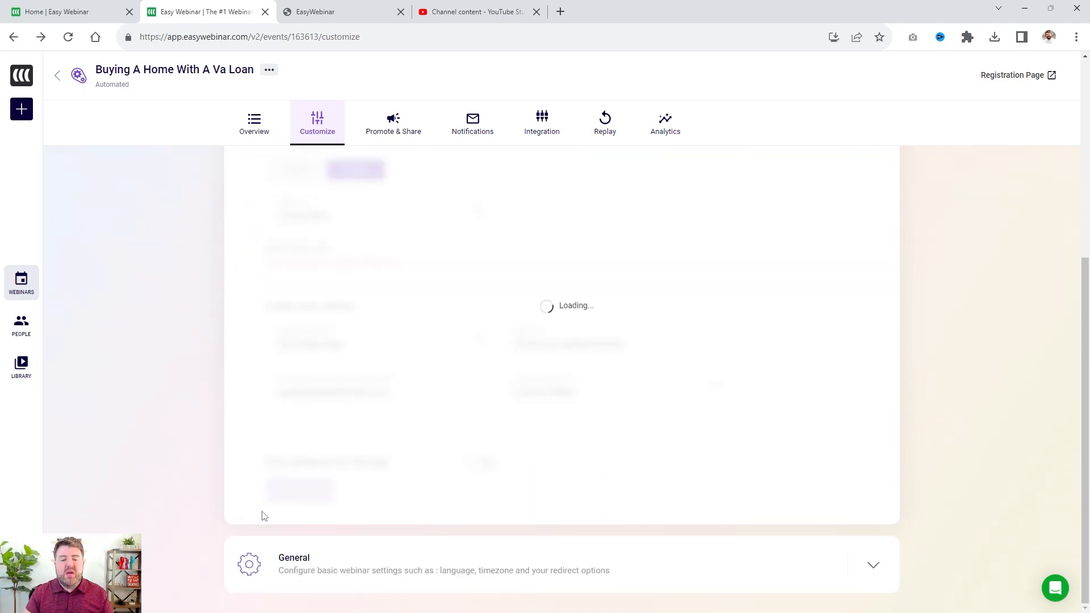
Open the webinar's General settings and examine the available date format choices, keeping the current format
{"action": "left_click", "coordinate": [350, 547]}
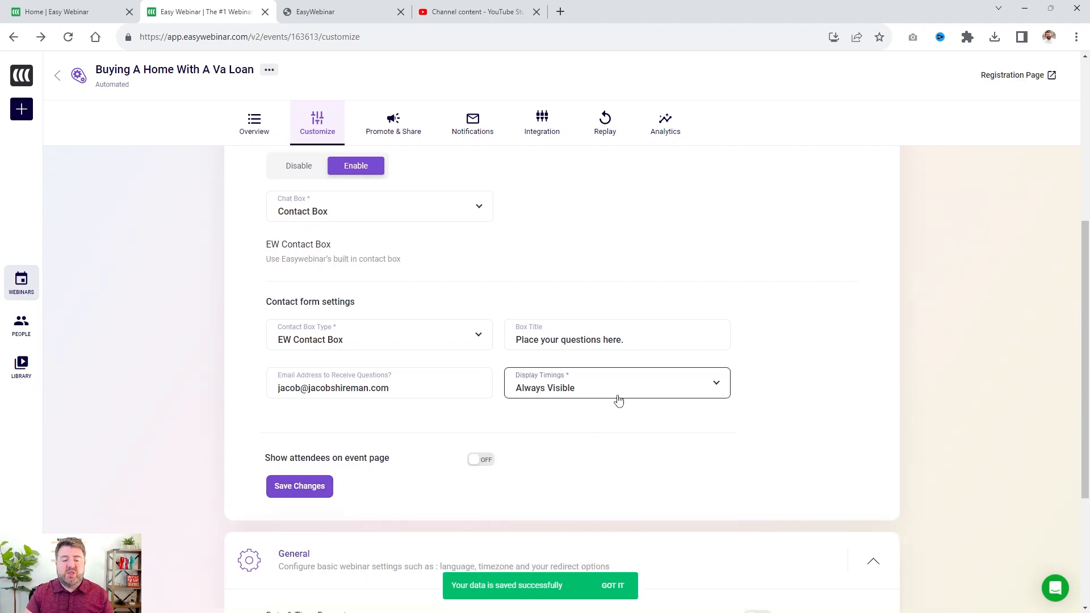
{"action": "scroll", "coordinate": [618, 402], "scroll_direction": "down", "scroll_amount": 4}
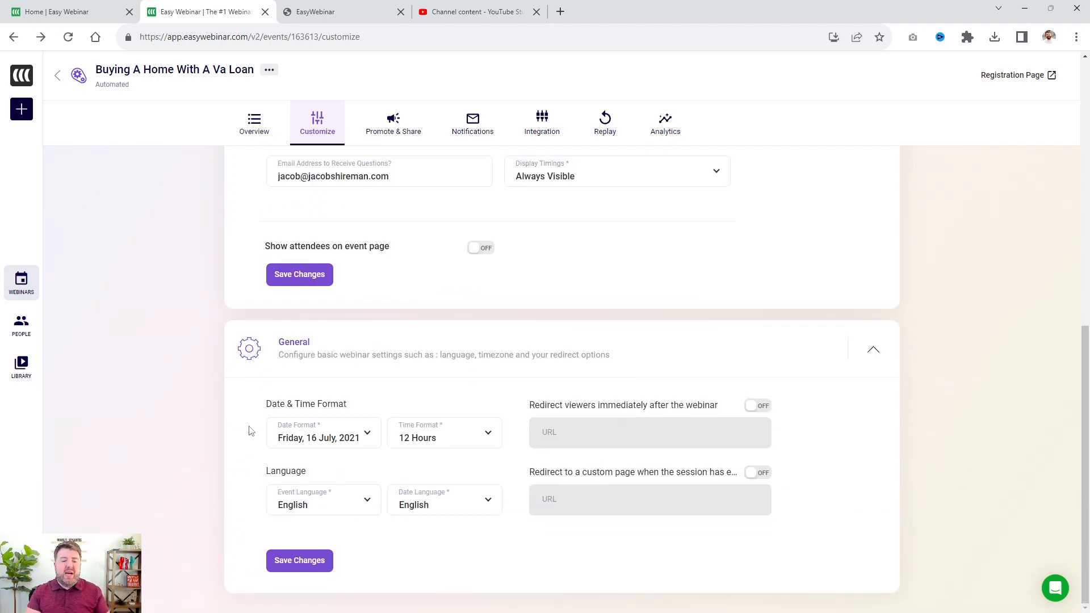
{"action": "left_click", "coordinate": [349, 442]}
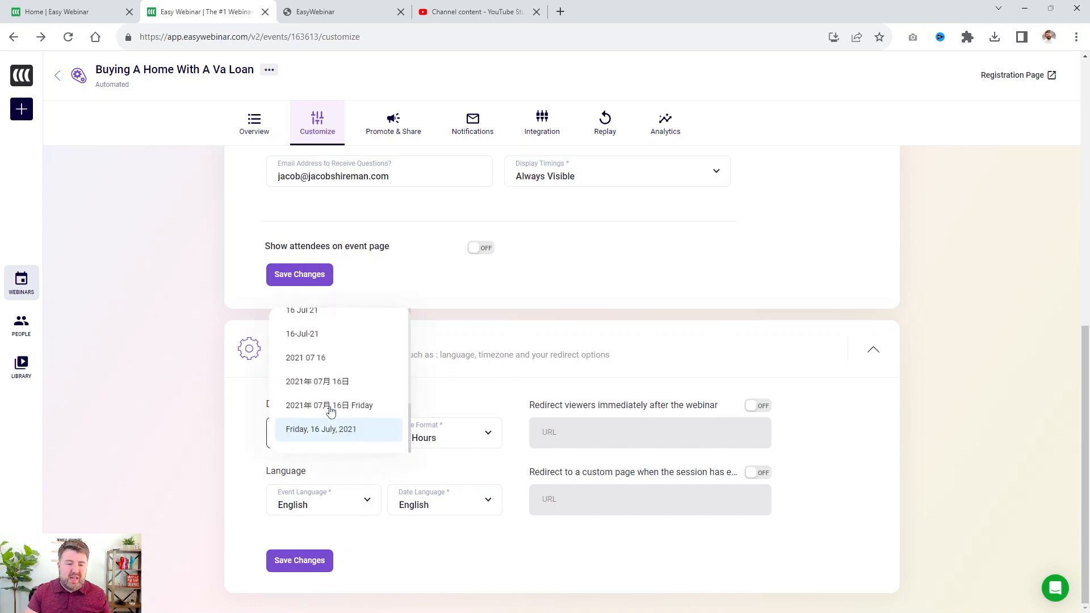
{"action": "left_click", "coordinate": [463, 571]}
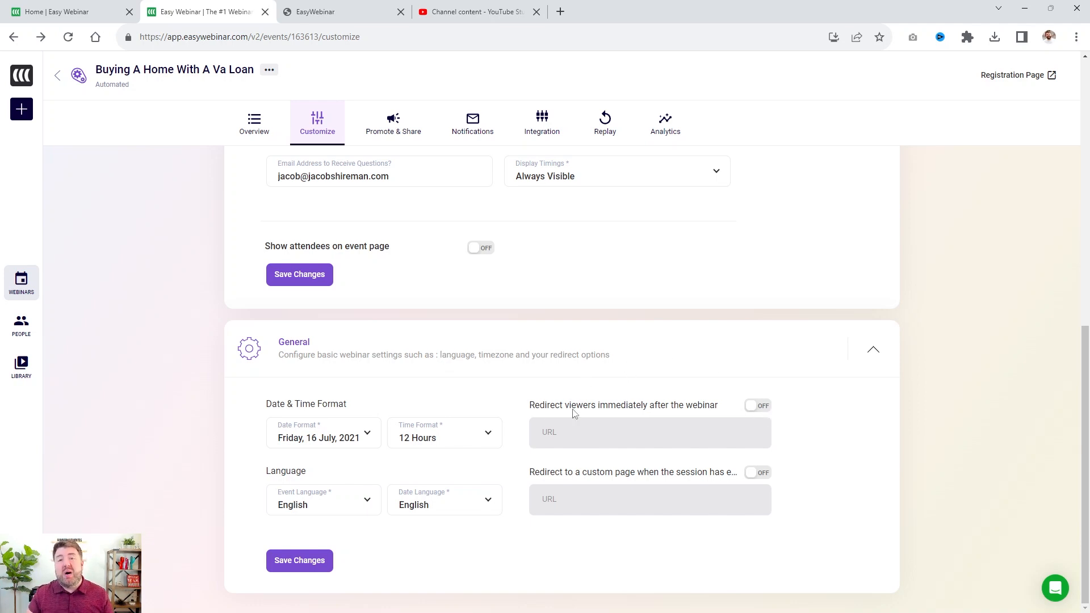
Try the after-webinar redirect and the custom-page redirect, switch both back off, and save the General settings
{"action": "left_click", "coordinate": [755, 406]}
{"action": "left_click", "coordinate": [753, 407]}
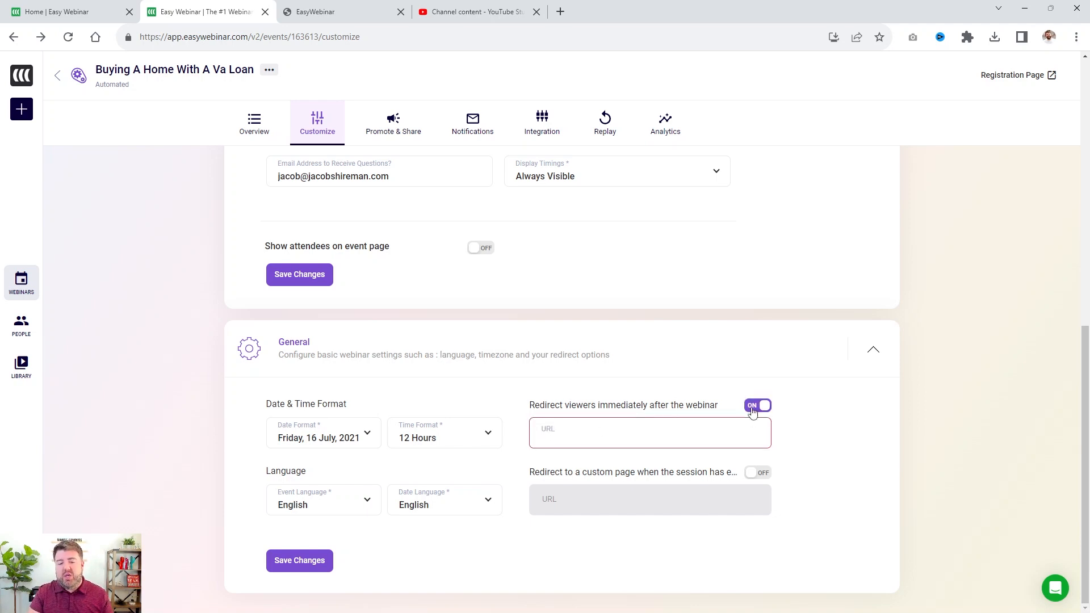
{"action": "left_click", "coordinate": [762, 477]}
{"action": "left_click", "coordinate": [758, 476]}
{"action": "left_click", "coordinate": [722, 475]}
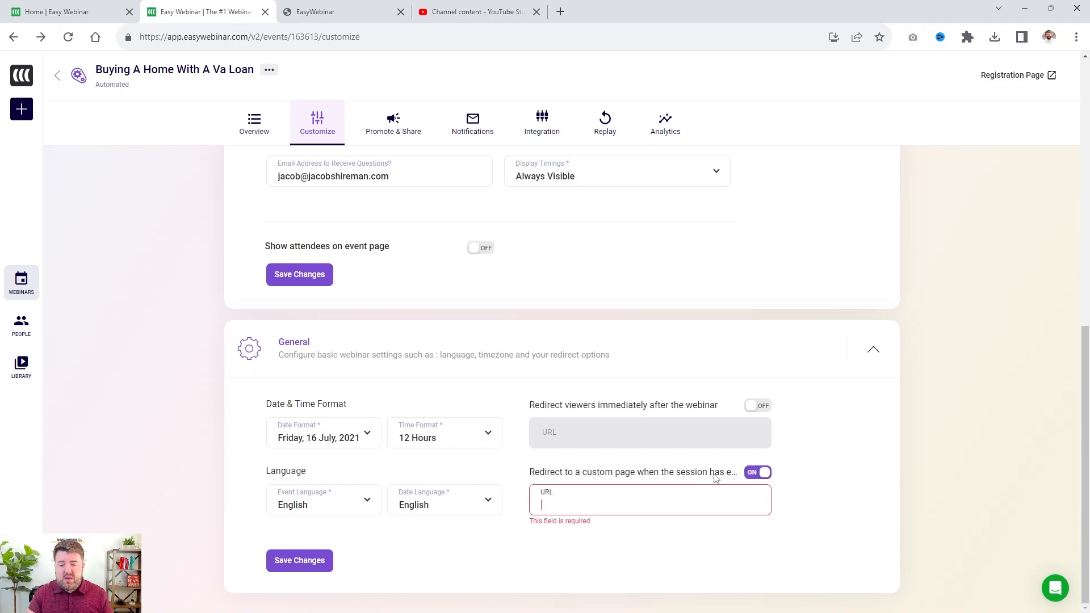
{"action": "left_click", "coordinate": [754, 482]}
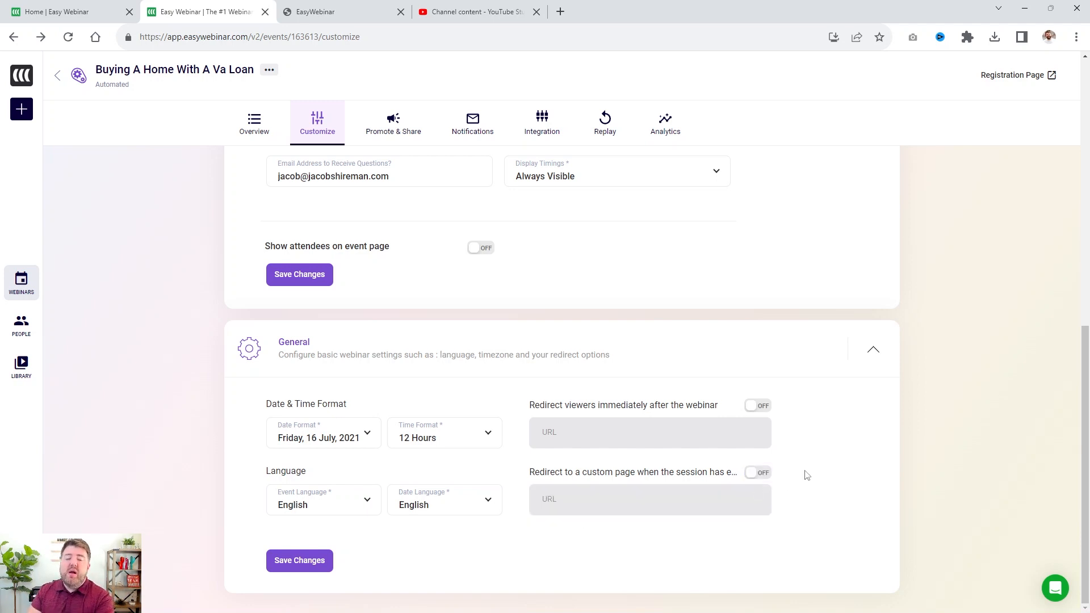
{"action": "left_click", "coordinate": [293, 570]}
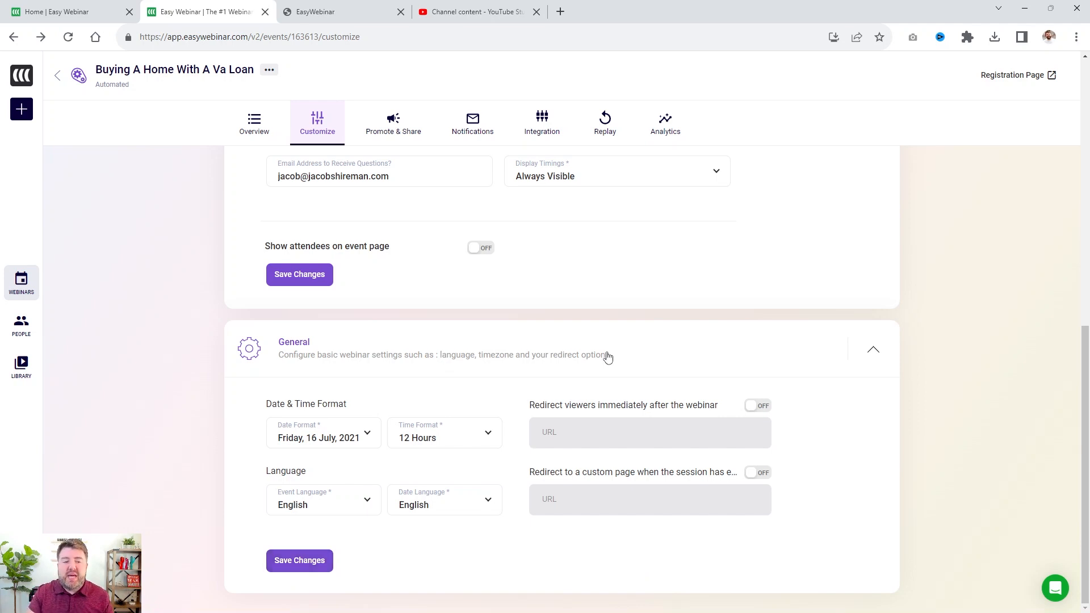
Open the webinar's Promote & Share page and examine the Registration Page Link
{"action": "scroll", "coordinate": [607, 357], "scroll_direction": "up", "scroll_amount": 15}
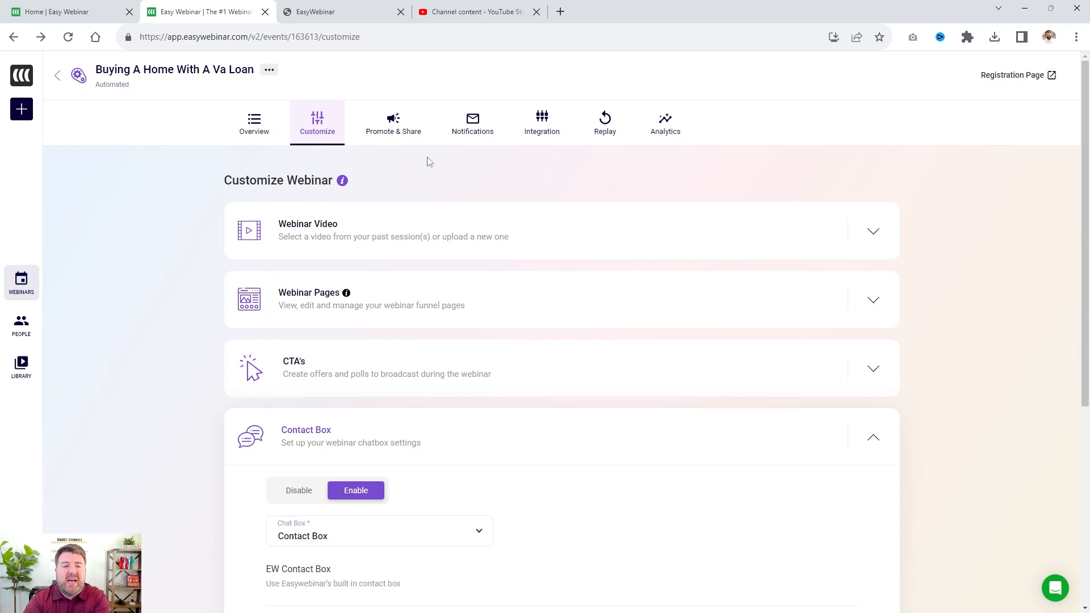
{"action": "left_click", "coordinate": [401, 136]}
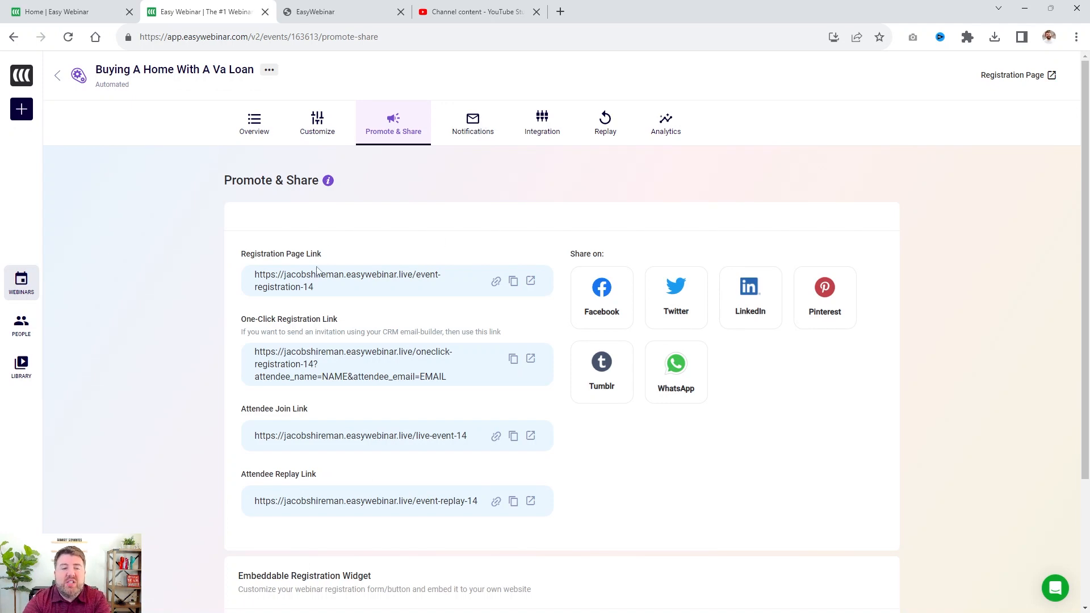
{"action": "left_click_drag", "start_coordinate": [317, 292], "coordinate": [245, 273]}
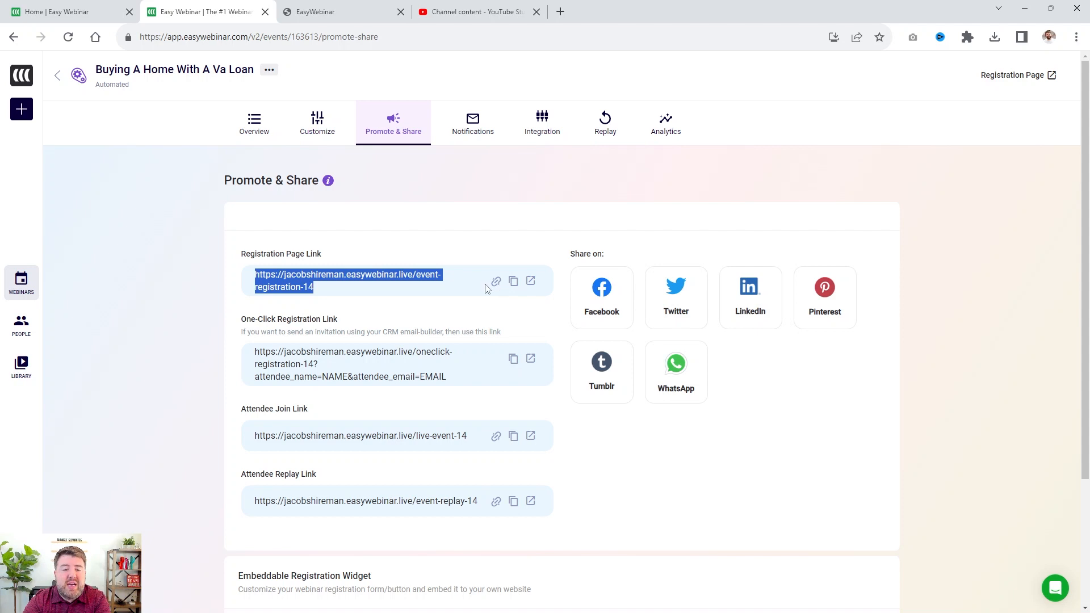
{"action": "left_click", "coordinate": [498, 261]}
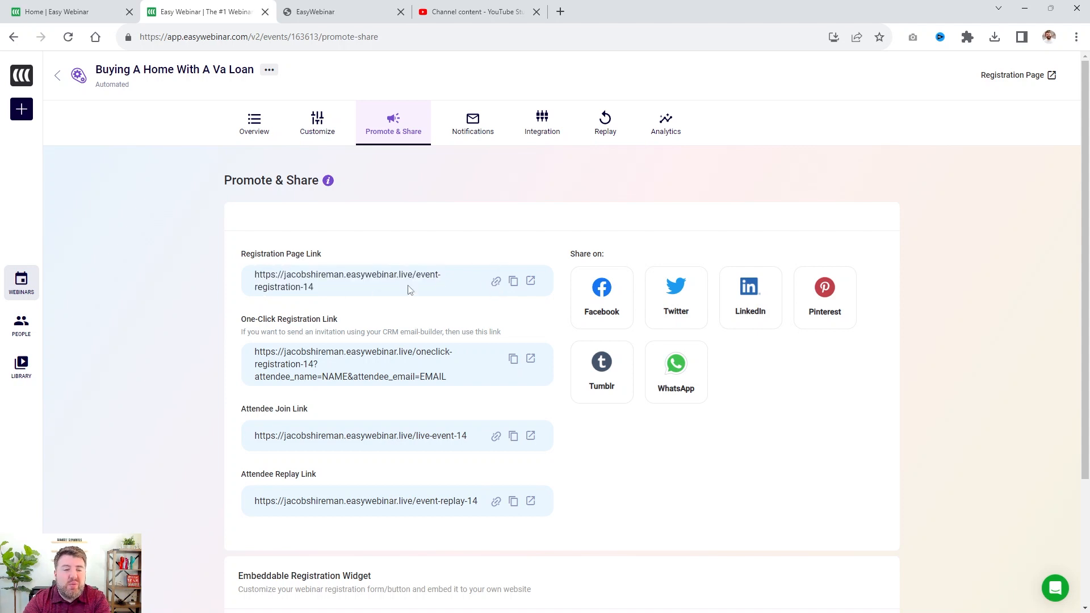
Examine the NAME and EMAIL placeholders in the One-Click Registration Link and look over the attendee links
{"action": "scroll", "coordinate": [398, 299], "scroll_direction": "down", "scroll_amount": 2}
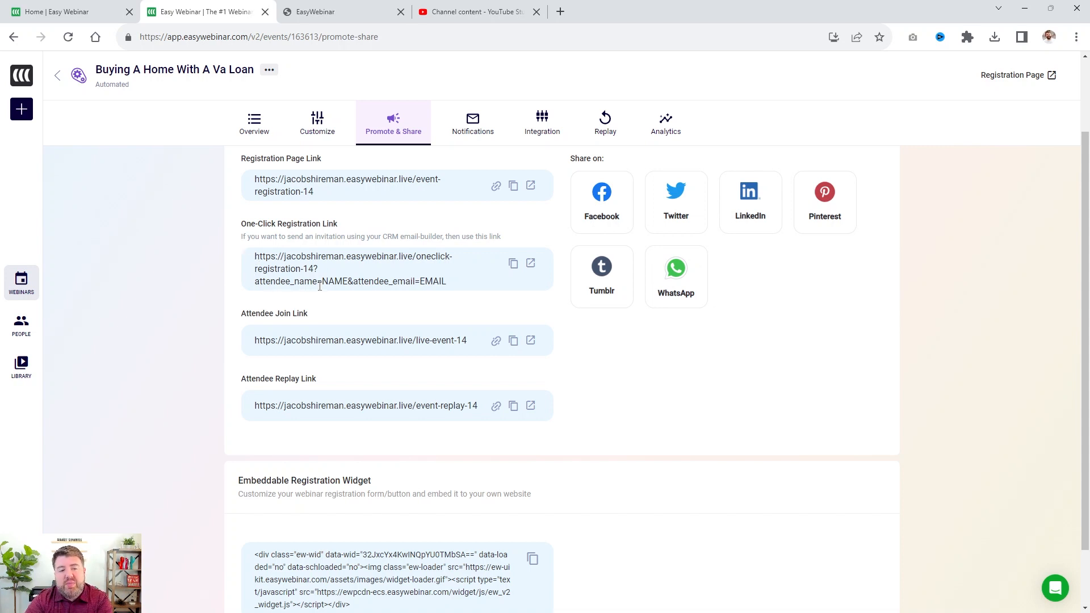
{"action": "left_click_drag", "start_coordinate": [325, 283], "coordinate": [348, 284]}
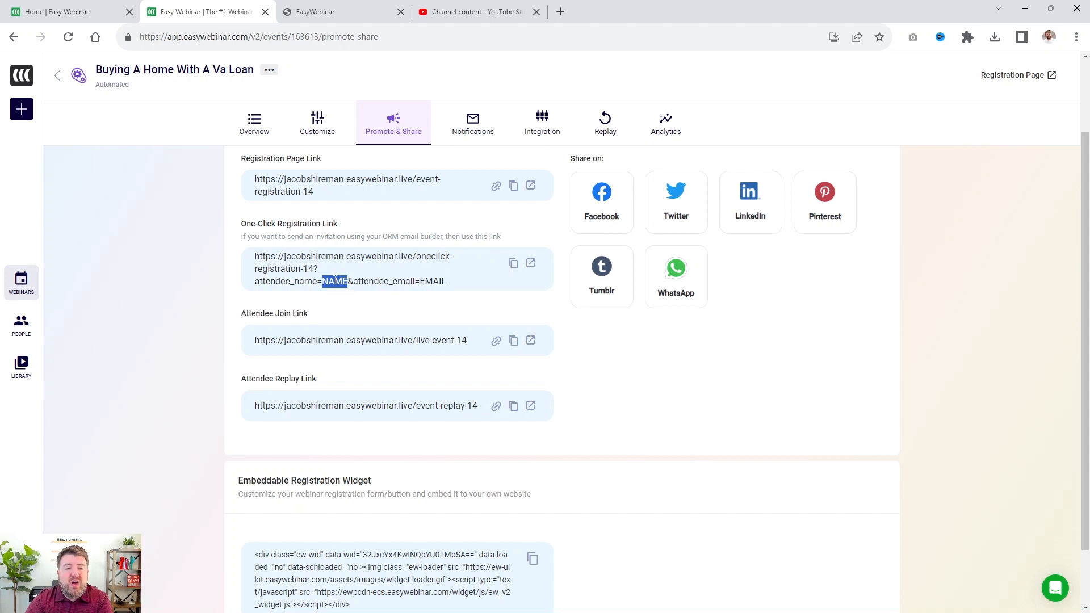
{"action": "left_click_drag", "start_coordinate": [447, 282], "coordinate": [420, 279]}
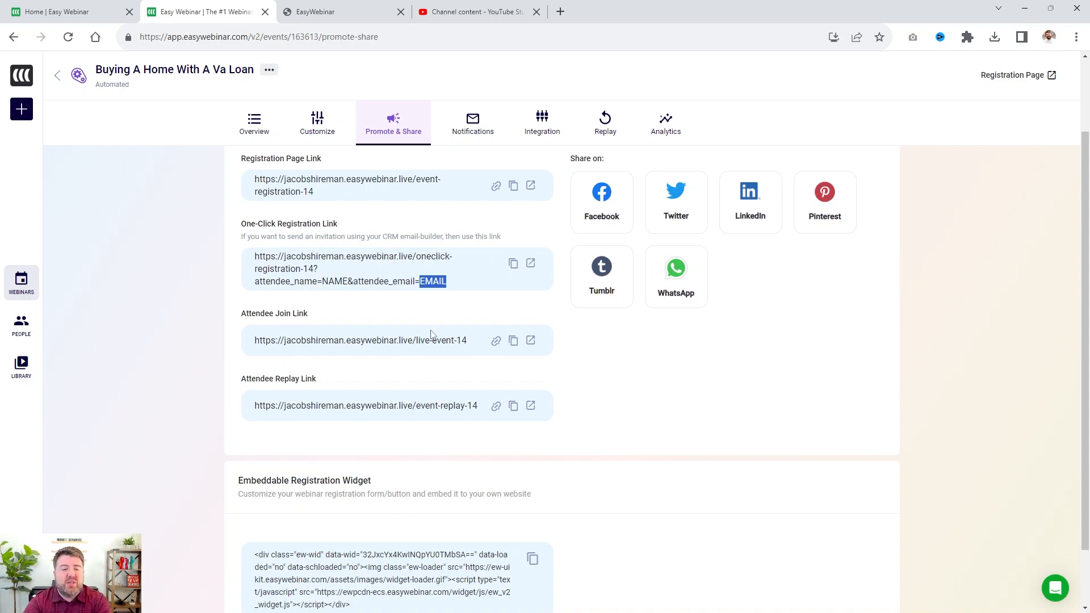
{"action": "scroll", "coordinate": [577, 401], "scroll_direction": "down", "scroll_amount": 1}
{"action": "scroll", "coordinate": [577, 402], "scroll_direction": "up", "scroll_amount": 2}
{"action": "scroll", "coordinate": [578, 402], "scroll_direction": "up", "scroll_amount": 1}
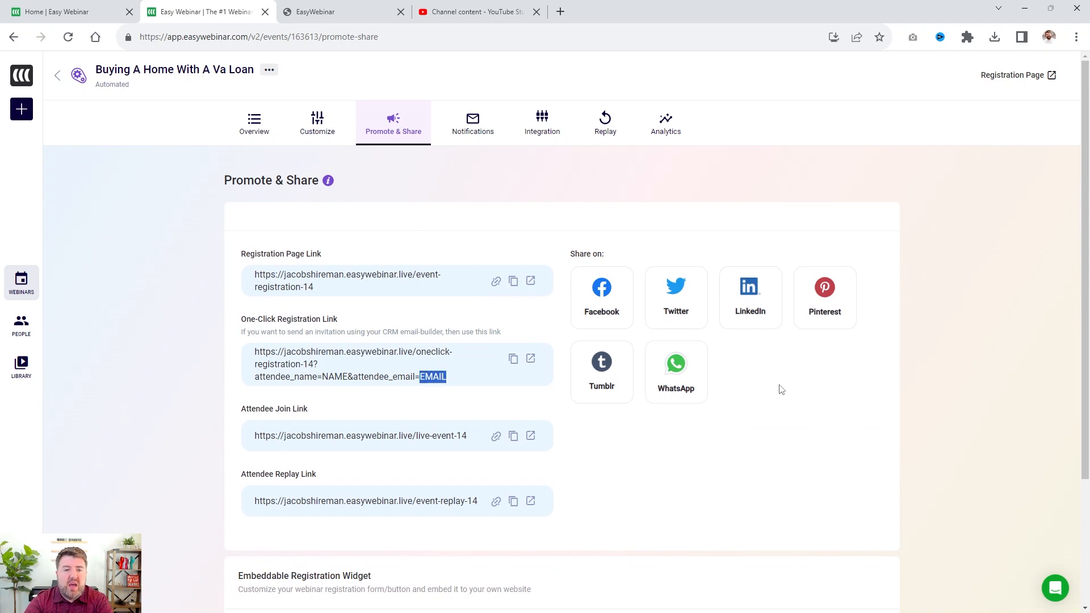
Open the Welcome Email from the webinar's Notifications, review its message content, and exit the editor
{"action": "left_click", "coordinate": [475, 129]}
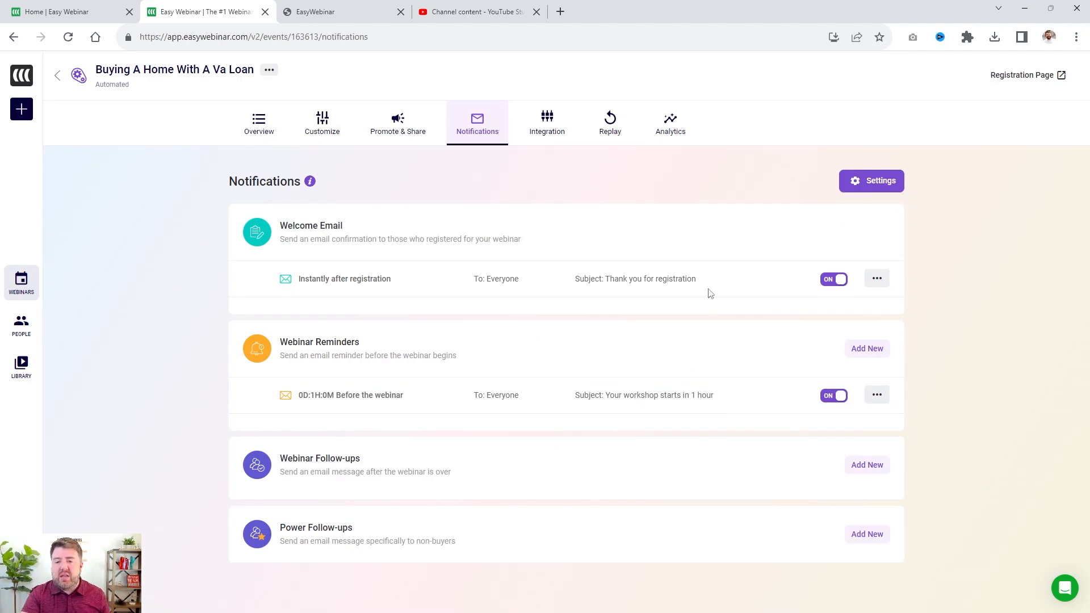
{"action": "left_click", "coordinate": [878, 278]}
{"action": "left_click", "coordinate": [843, 305]}
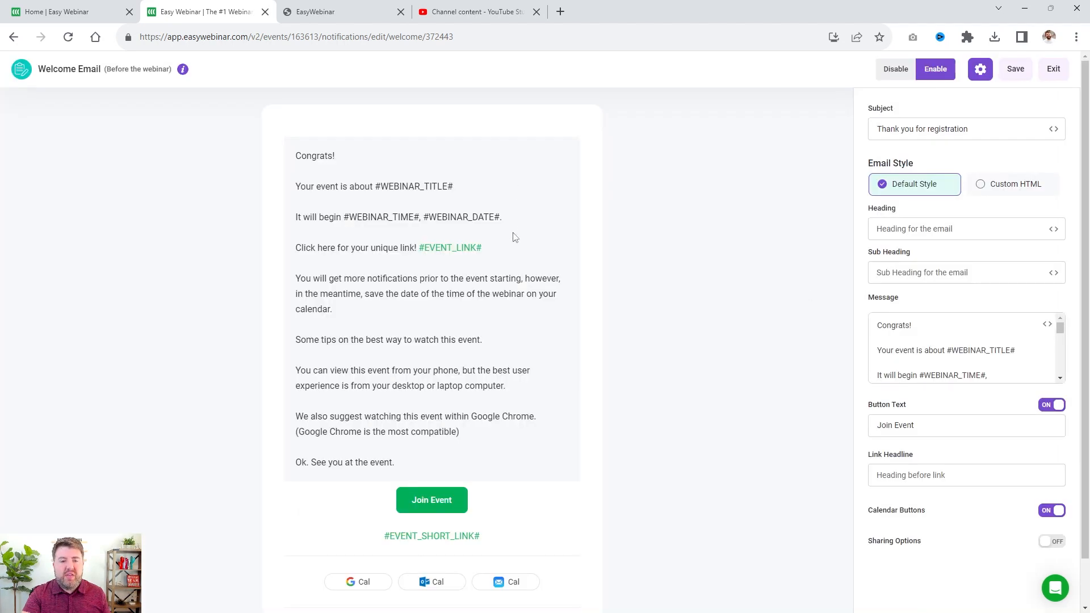
{"action": "scroll", "coordinate": [521, 425], "scroll_direction": "down", "scroll_amount": 2}
{"action": "scroll", "coordinate": [448, 333], "scroll_direction": "up", "scroll_amount": 1}
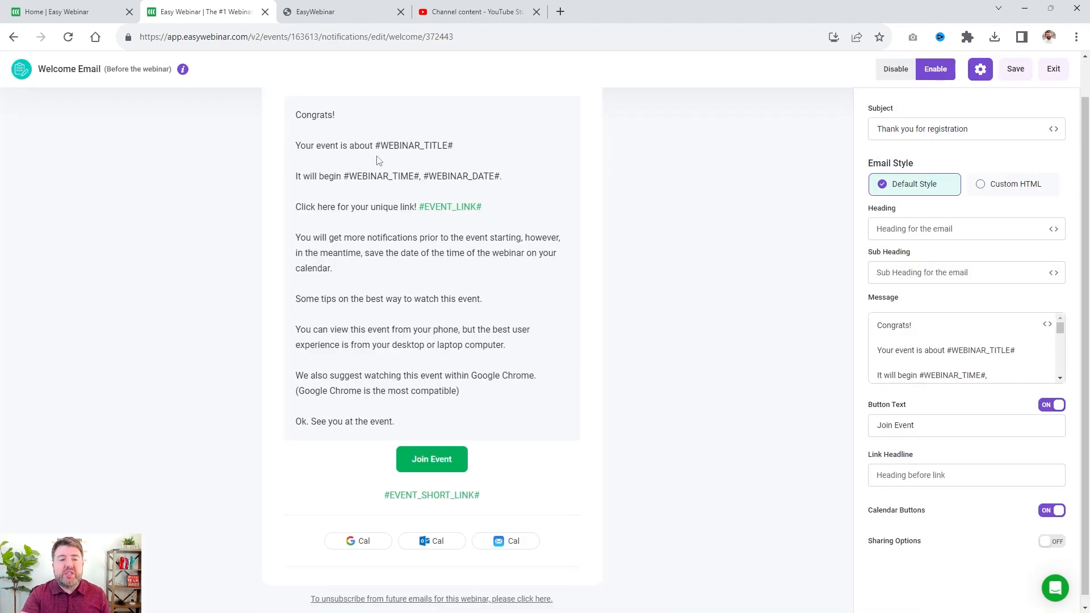
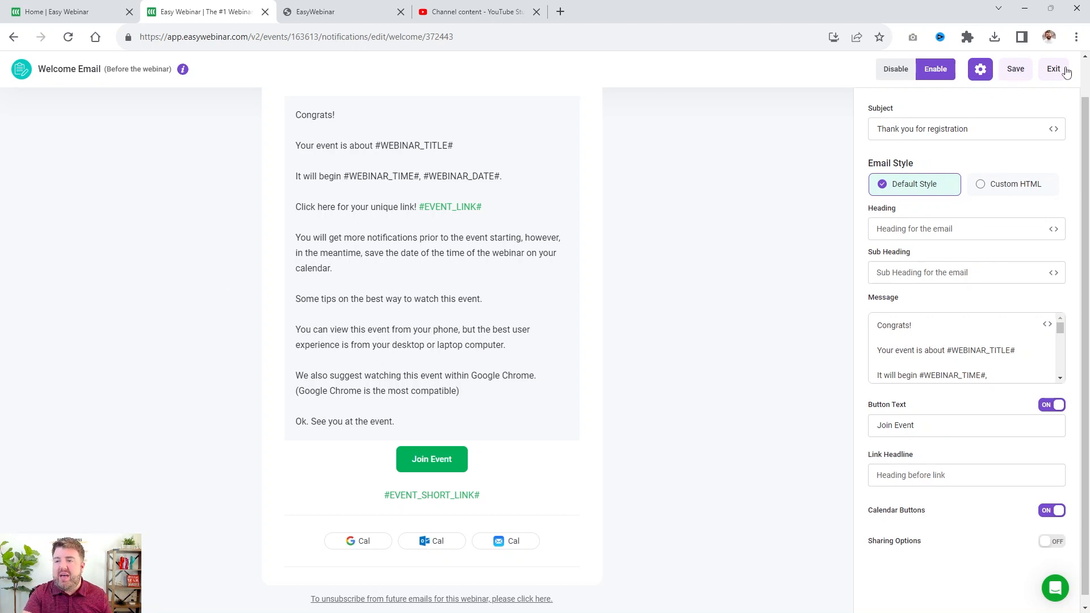
{"action": "left_click", "coordinate": [1057, 69]}
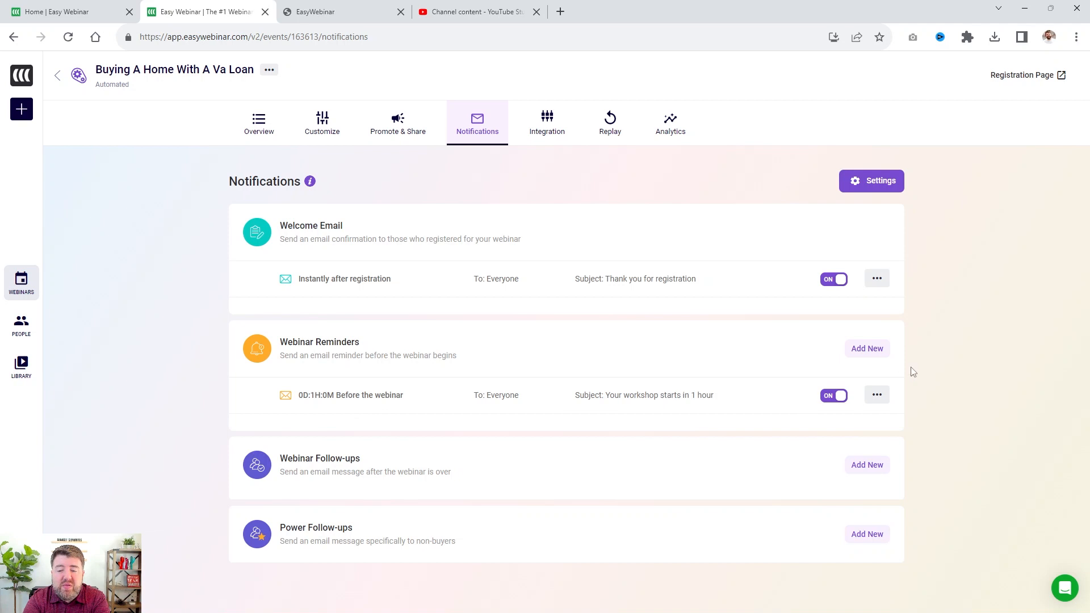
Start a new webinar reminder email and set it to trigger 1 day, 00 hours and 00 minutes before the webinar
{"action": "left_click", "coordinate": [883, 352]}
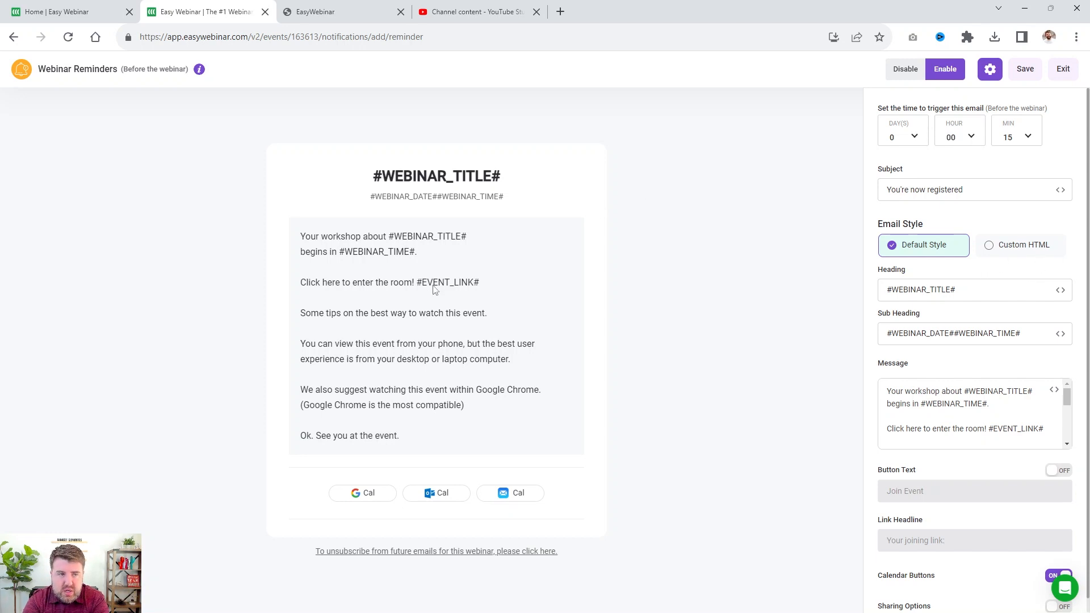
{"action": "left_click", "coordinate": [918, 145]}
{"action": "left_click", "coordinate": [903, 165]}
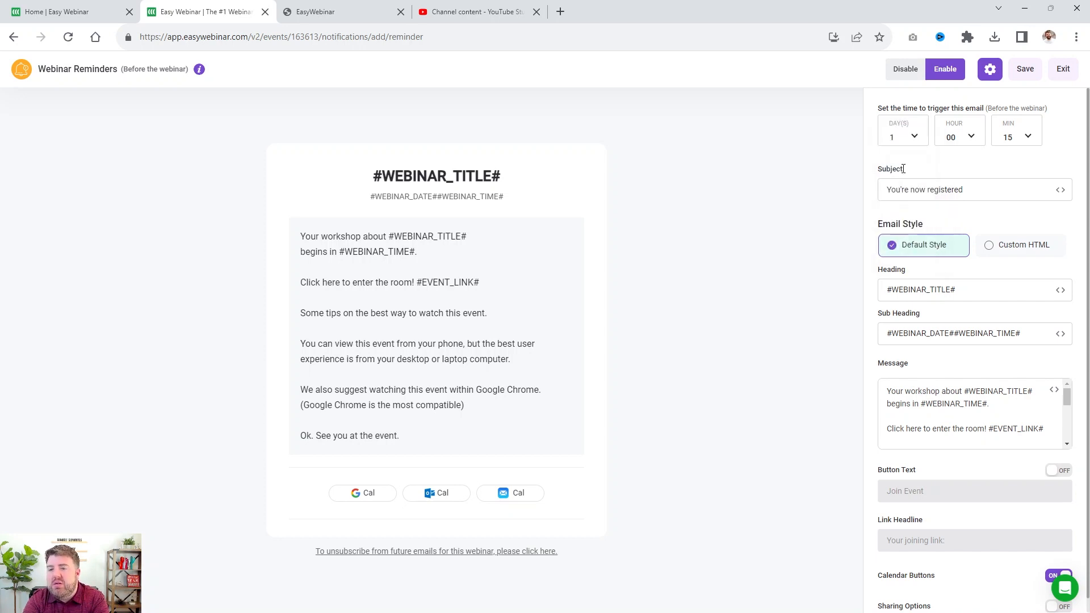
{"action": "left_click", "coordinate": [915, 136]}
{"action": "left_click", "coordinate": [906, 112]}
{"action": "left_click", "coordinate": [942, 135]}
{"action": "left_click", "coordinate": [1023, 154]}
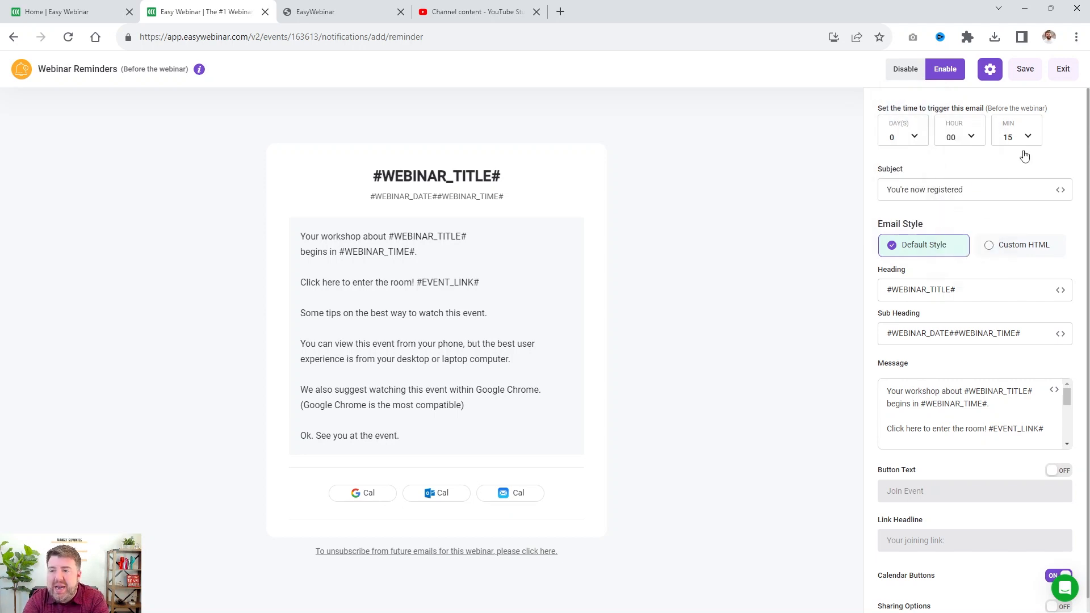
{"action": "left_click", "coordinate": [1020, 140]}
{"action": "left_click", "coordinate": [1016, 111]}
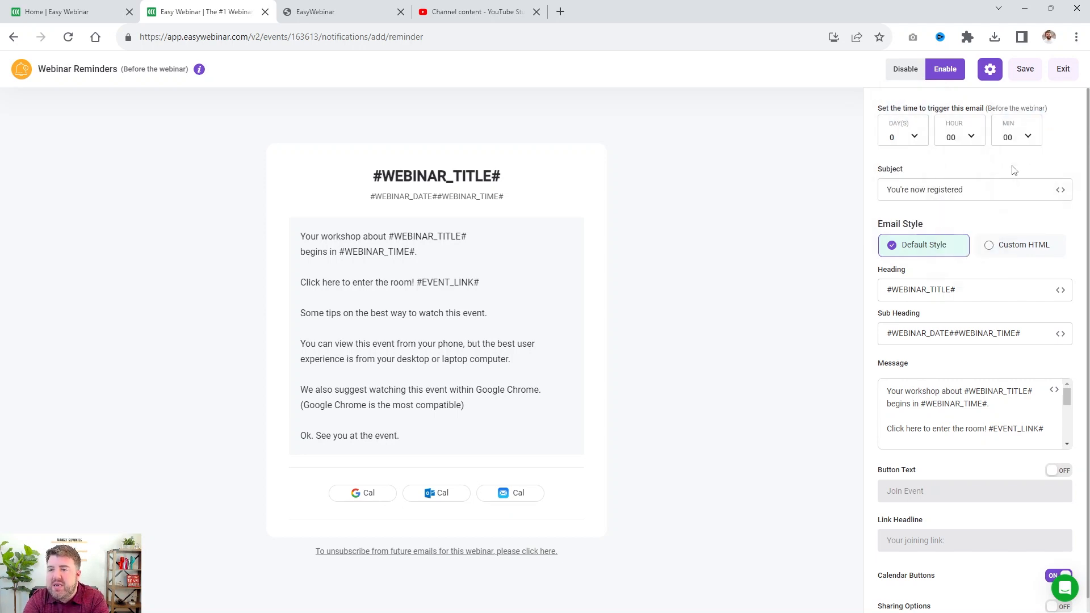
{"action": "left_click", "coordinate": [893, 138]}
{"action": "left_click", "coordinate": [903, 161]}
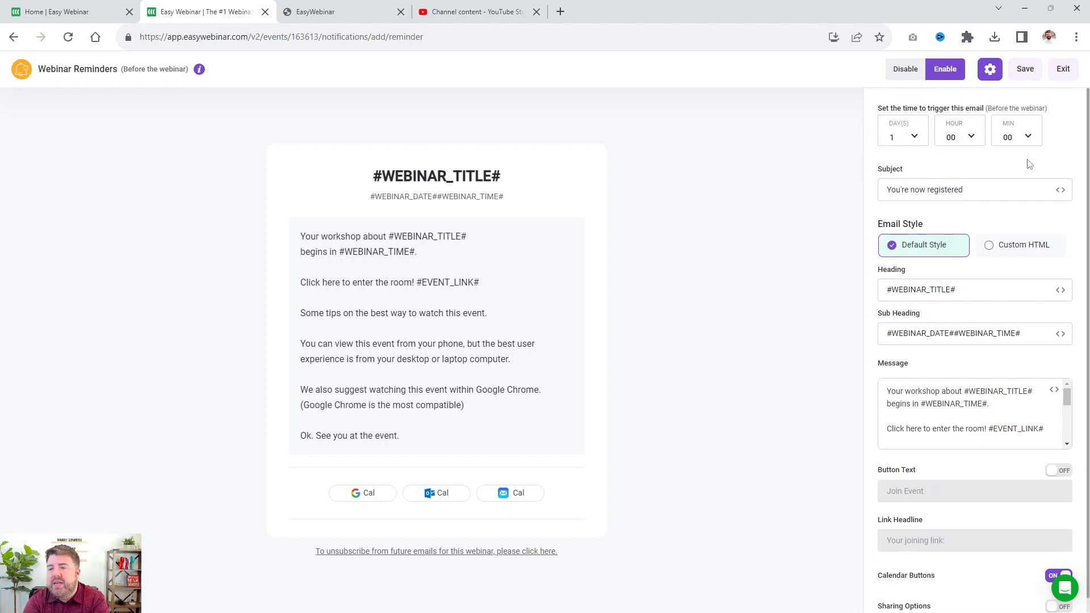
Exit the webinar reminder editor and discard the unsaved changes
{"action": "scroll", "coordinate": [1016, 275], "scroll_direction": "down", "scroll_amount": 1}
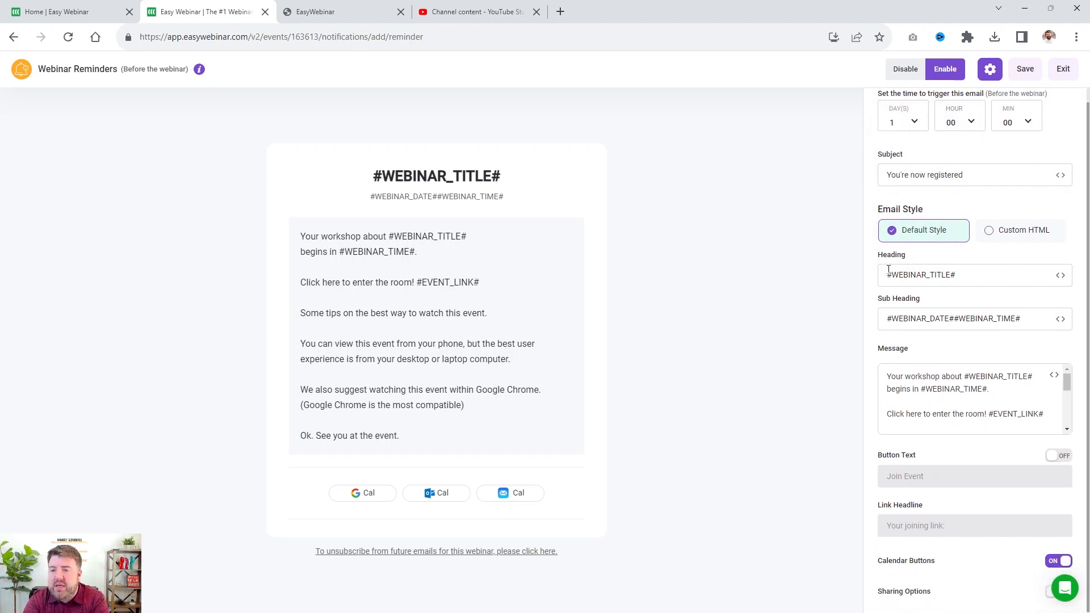
{"action": "left_click", "coordinate": [1061, 69]}
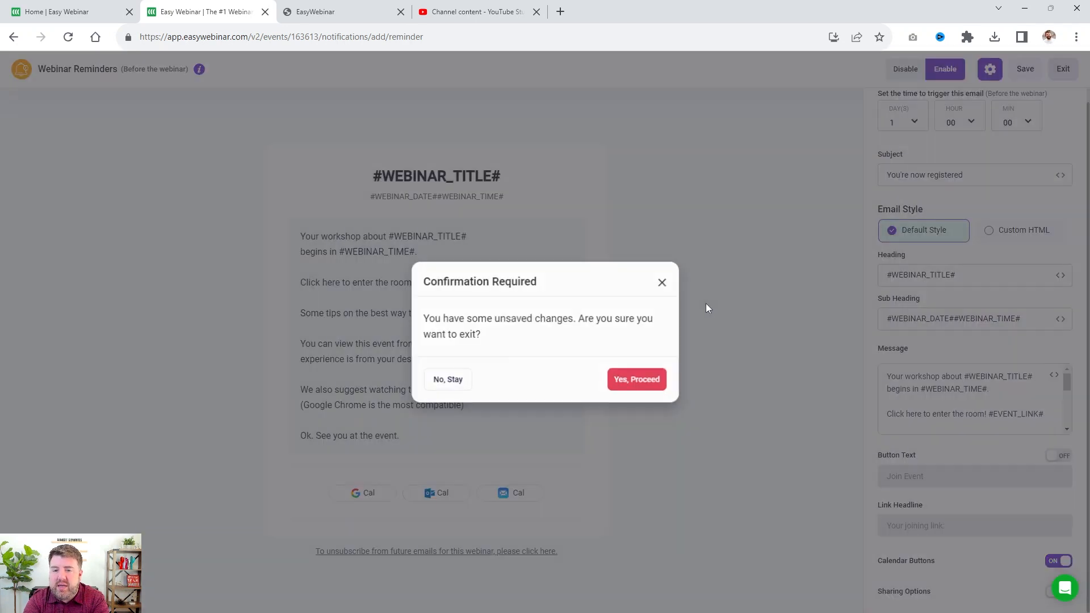
{"action": "left_click", "coordinate": [627, 382]}
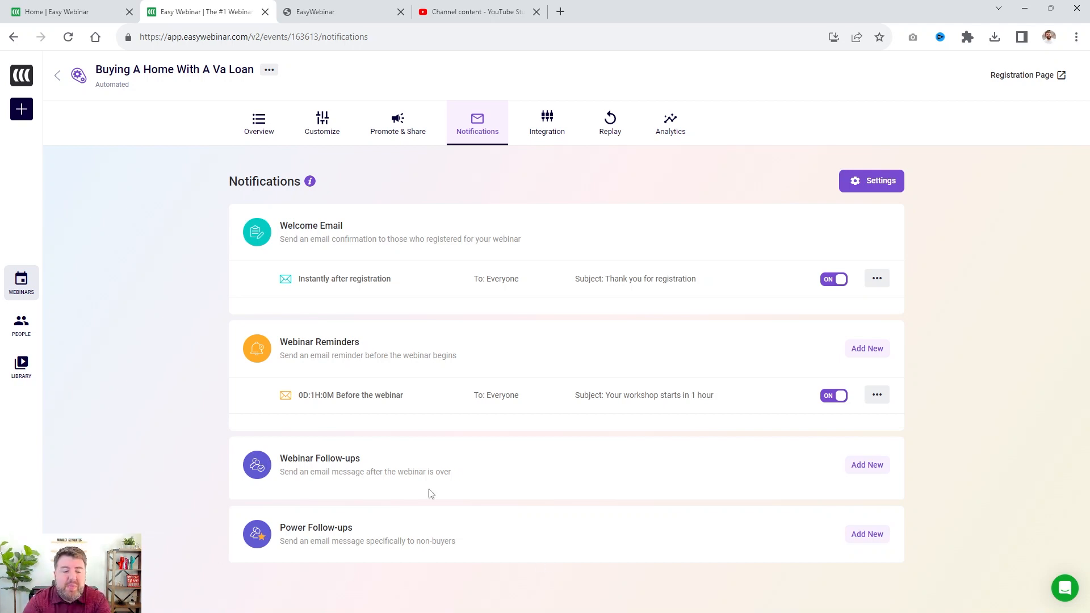
Review the Power Follow-ups description in Notifications and examine the apps available on the webinar's Integration page
{"action": "left_click_drag", "start_coordinate": [459, 543], "coordinate": [279, 547]}
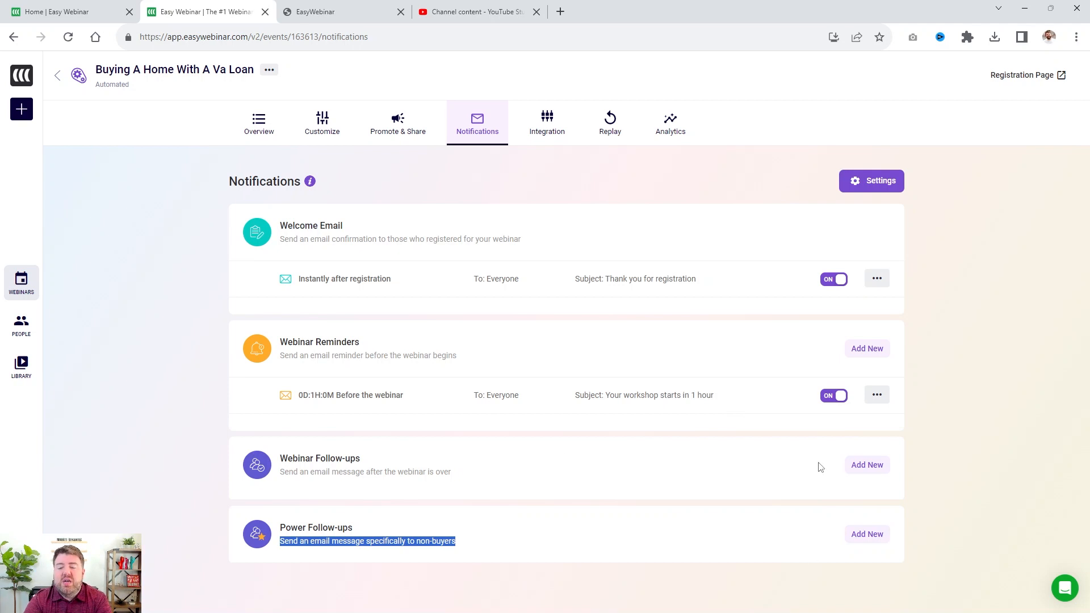
{"action": "left_click", "coordinate": [547, 120]}
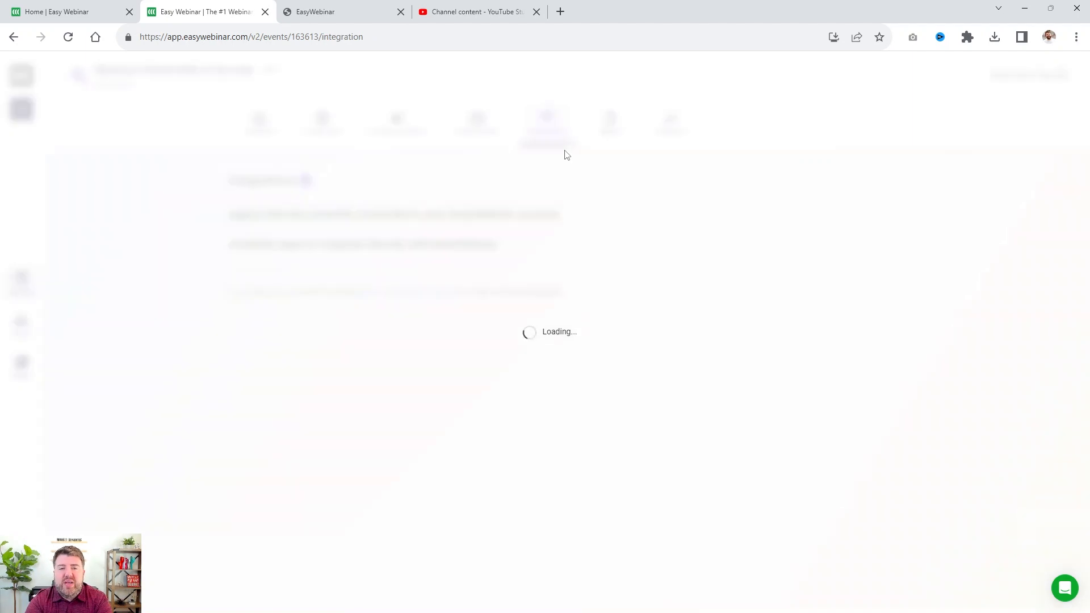
{"action": "scroll", "coordinate": [693, 352], "scroll_direction": "down", "scroll_amount": 2}
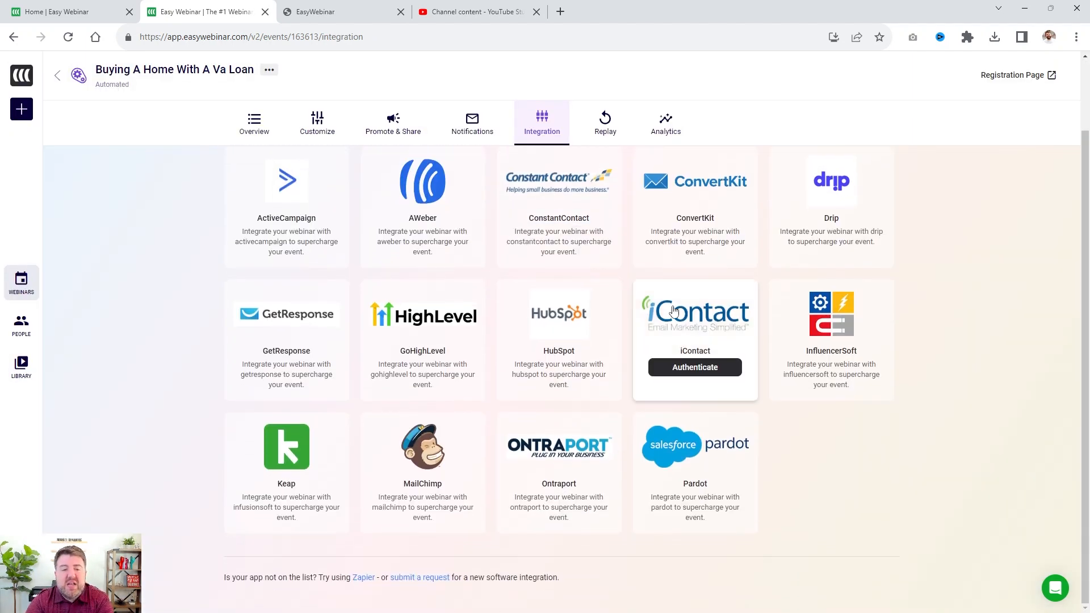
{"action": "scroll", "coordinate": [170, 431], "scroll_direction": "up", "scroll_amount": 2}
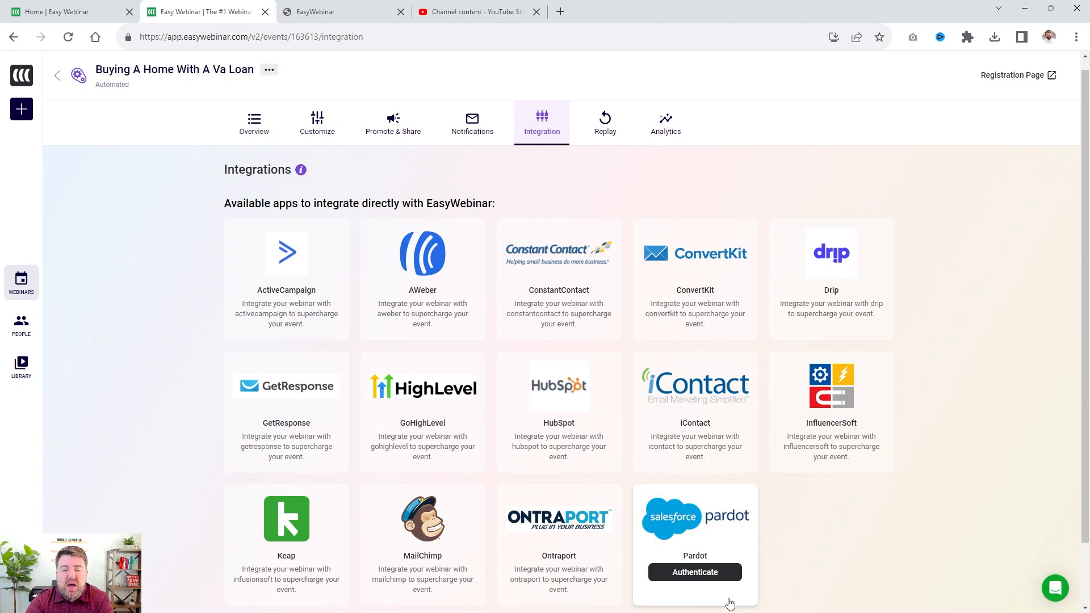
{"action": "mouse_move", "coordinate": [428, 390]}
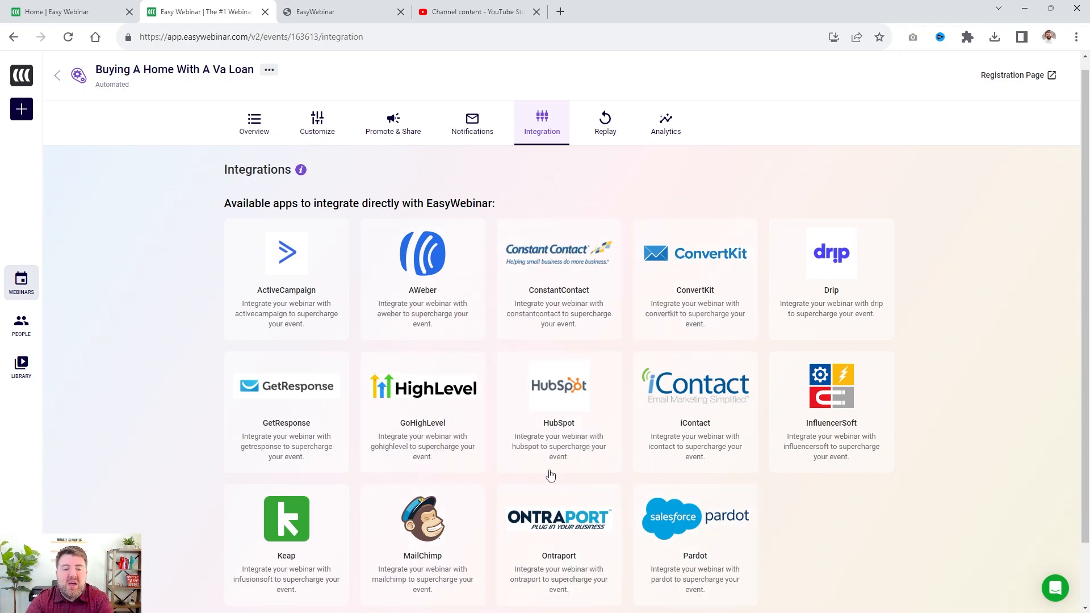
{"action": "mouse_move", "coordinate": [826, 389]}
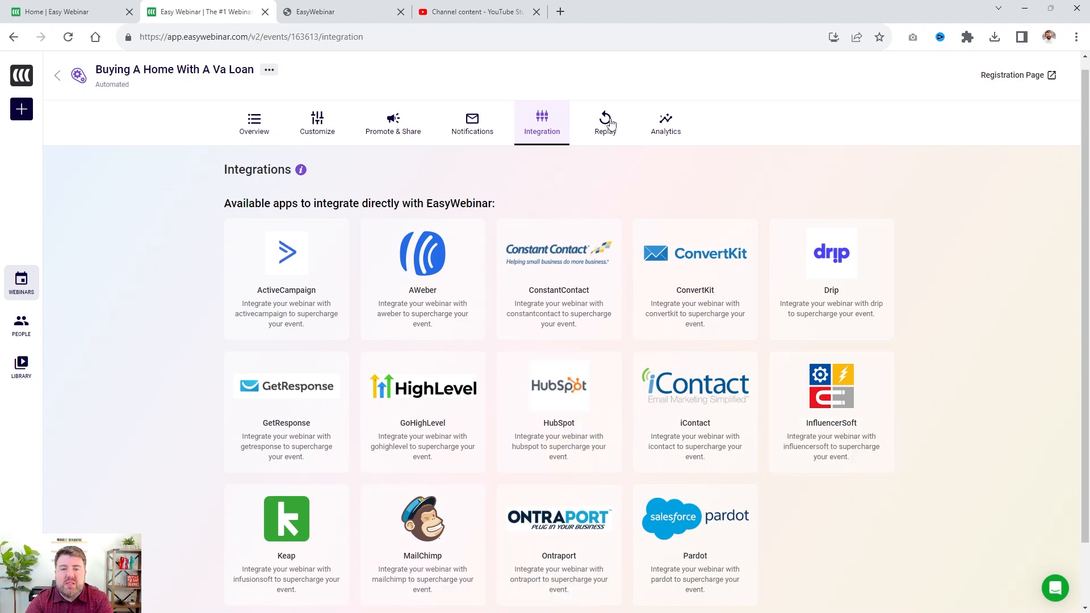
Enable the webinar's replay page and switch its Replay Expiration Settings to Number of days
{"action": "left_click", "coordinate": [624, 132]}
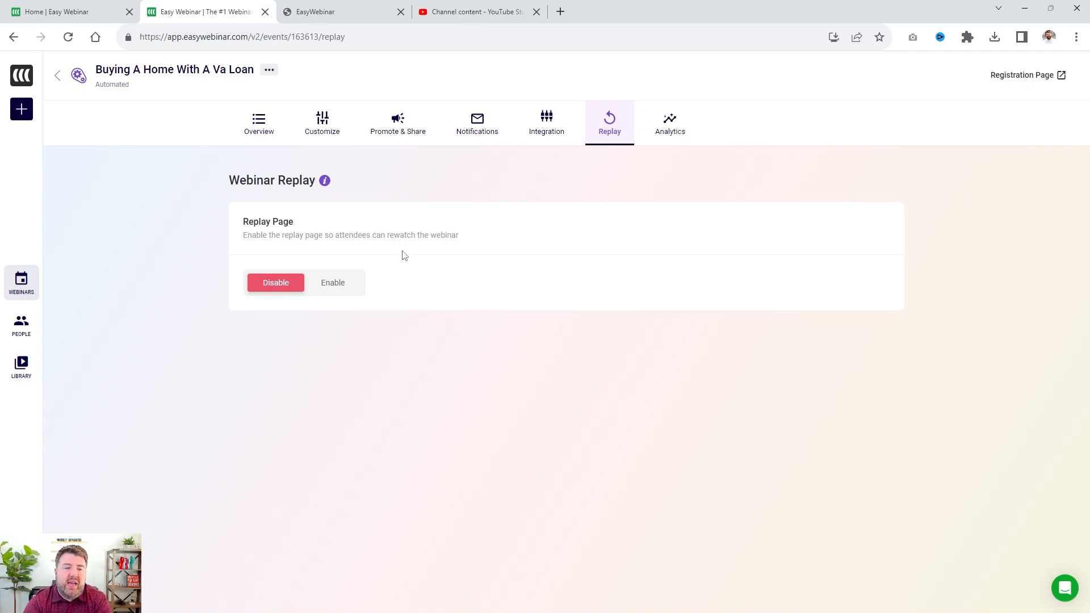
{"action": "left_click", "coordinate": [358, 284]}
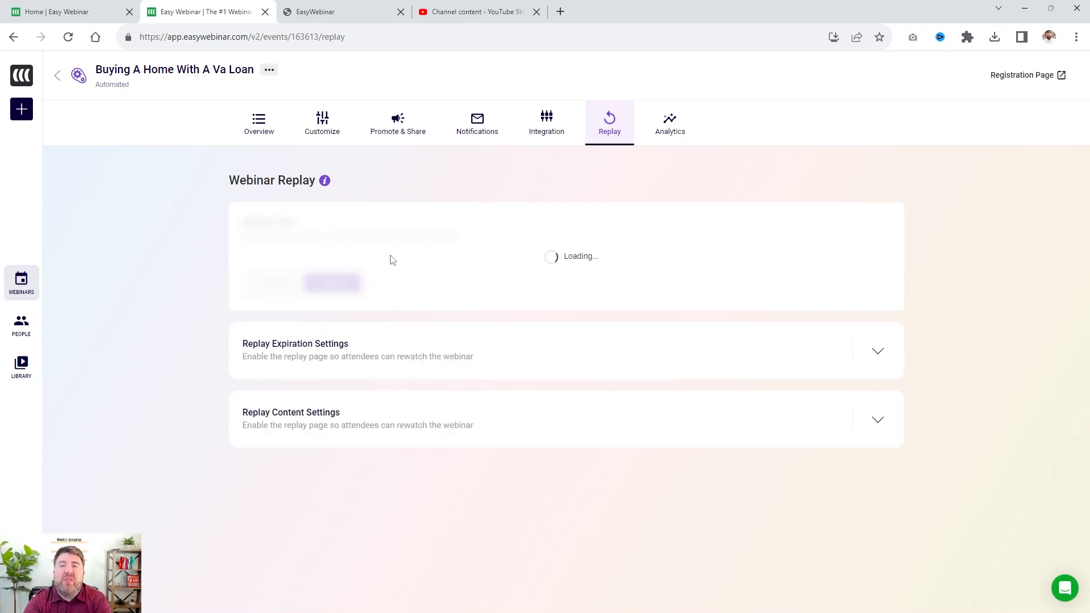
{"action": "left_click", "coordinate": [879, 355]}
{"action": "scroll", "coordinate": [878, 359], "scroll_direction": "down", "scroll_amount": 1}
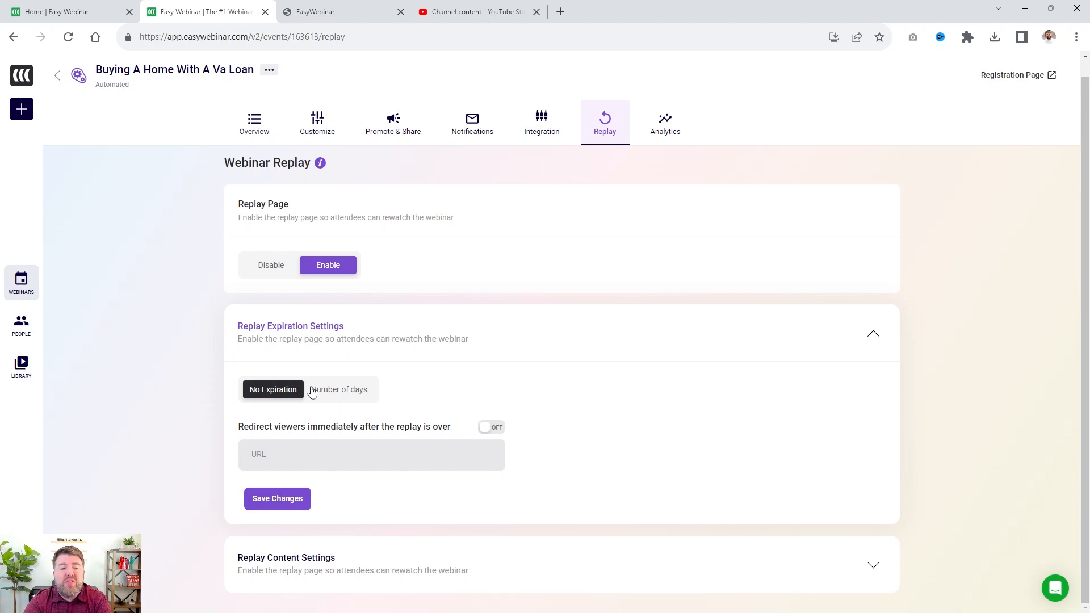
{"action": "left_click", "coordinate": [360, 394]}
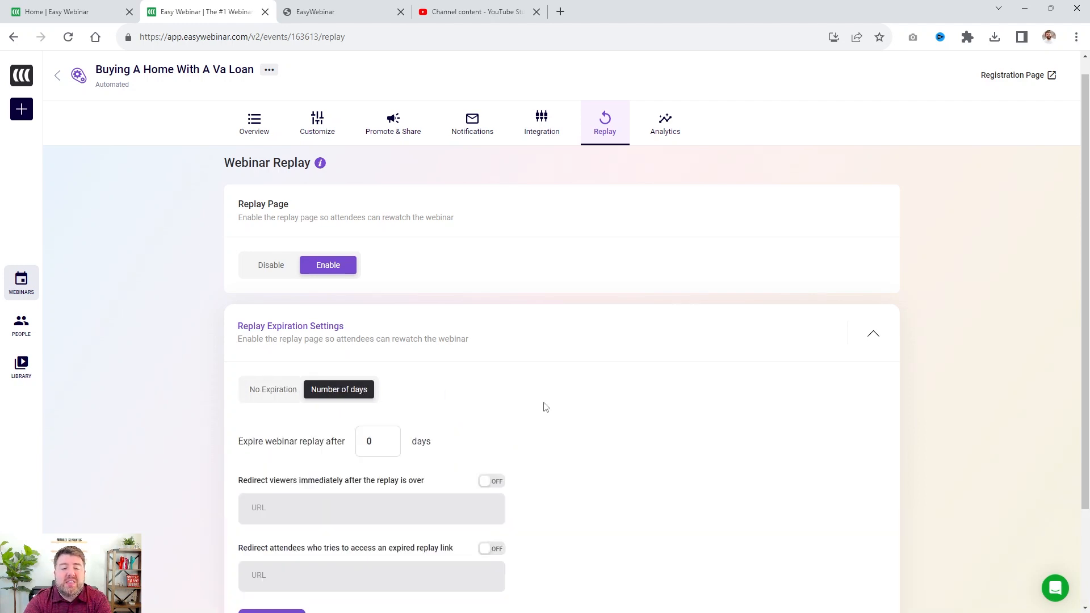
{"action": "scroll", "coordinate": [521, 404], "scroll_direction": "down", "scroll_amount": 2}
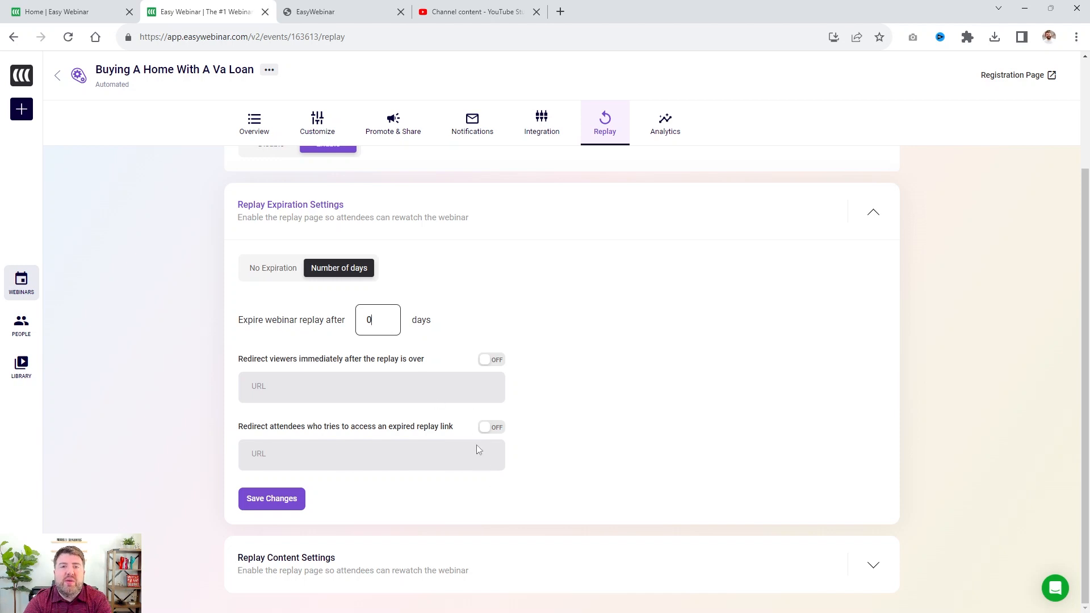
Expand the Replay Content Settings and examine the Webinar Replica option
{"action": "left_click", "coordinate": [441, 553]}
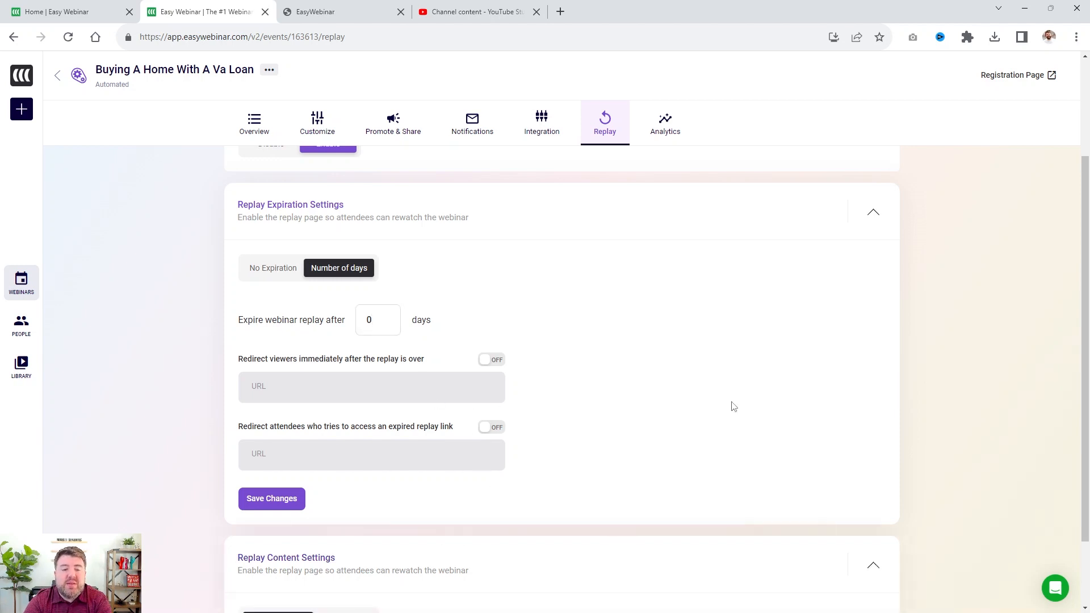
{"action": "scroll", "coordinate": [732, 406], "scroll_direction": "down", "scroll_amount": 2}
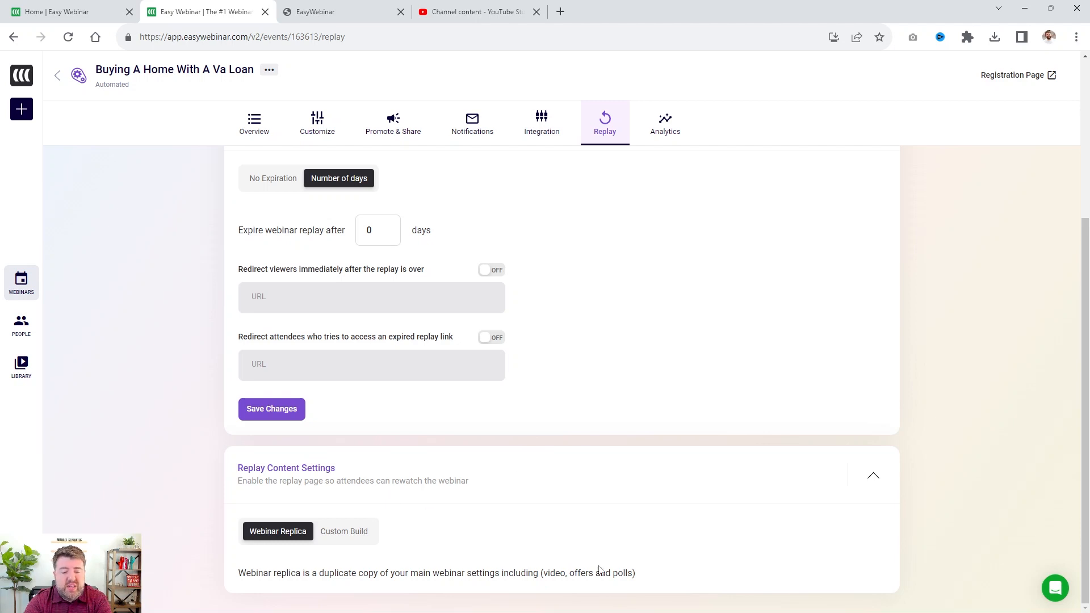
Review the webinar's Analytics page, including the funnel stats, visitor and registration summary, Question List, CTA Stats and registrants map
{"action": "scroll", "coordinate": [562, 392], "scroll_direction": "up", "scroll_amount": 4}
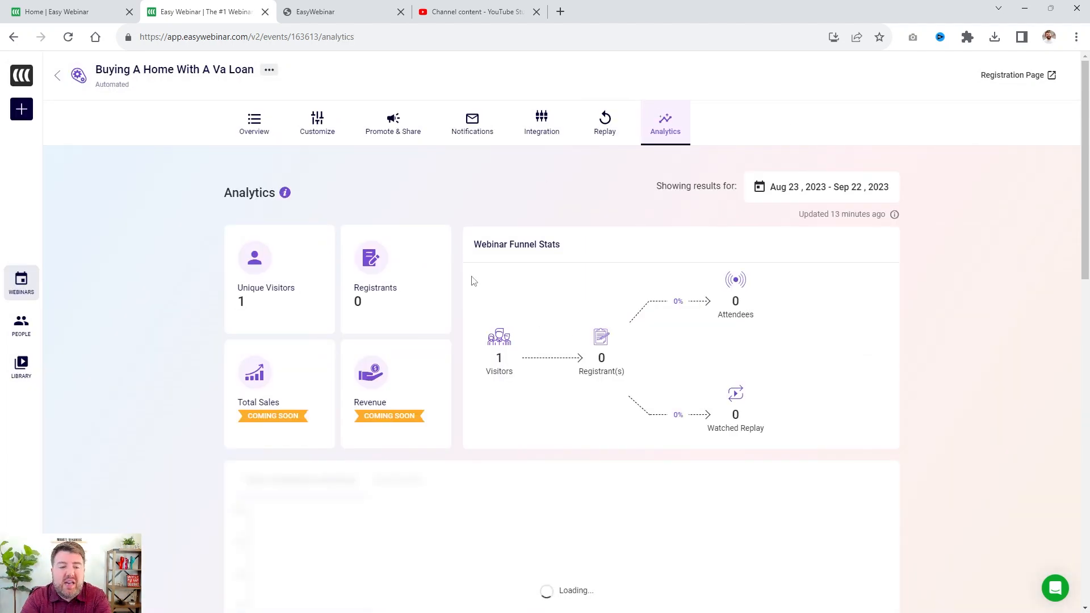
{"action": "scroll", "coordinate": [194, 188], "scroll_direction": "down", "scroll_amount": 2}
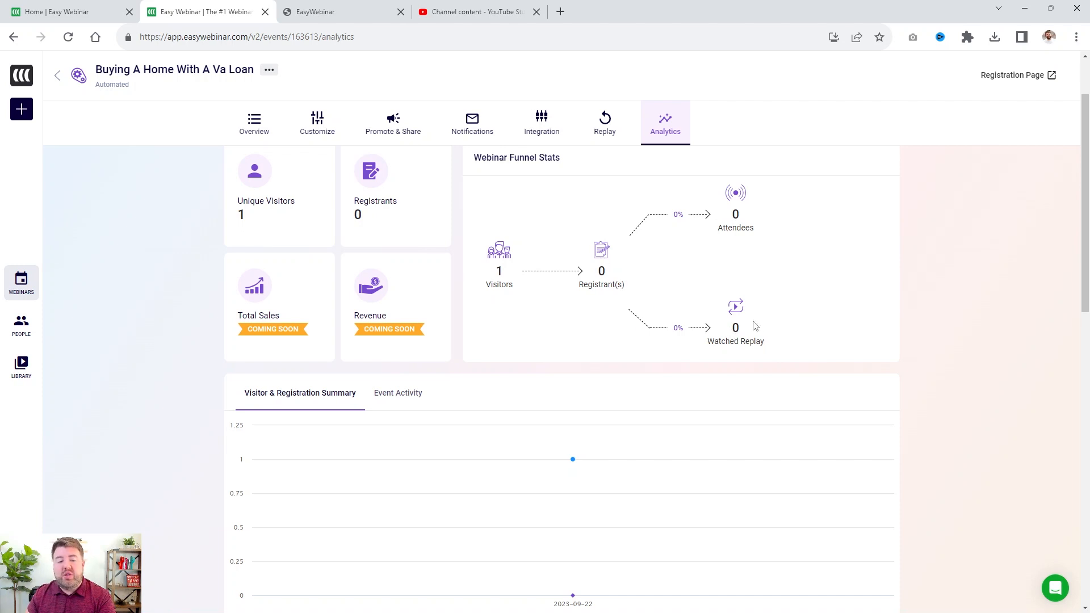
{"action": "scroll", "coordinate": [741, 315], "scroll_direction": "down", "scroll_amount": 4}
{"action": "scroll", "coordinate": [740, 314], "scroll_direction": "up", "scroll_amount": 6}
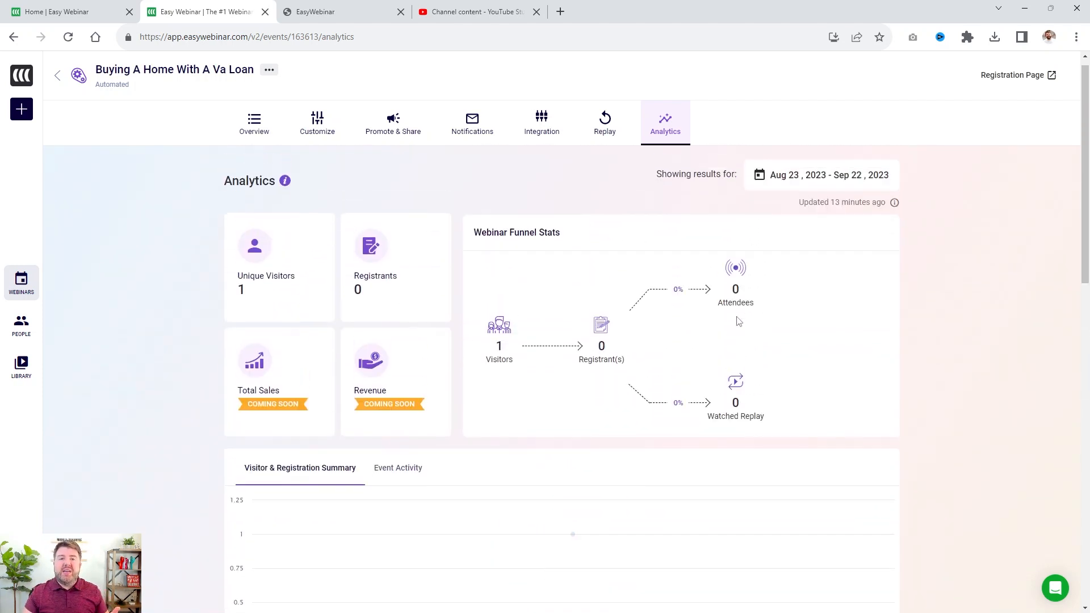
{"action": "scroll", "coordinate": [688, 365], "scroll_direction": "down", "scroll_amount": 9}
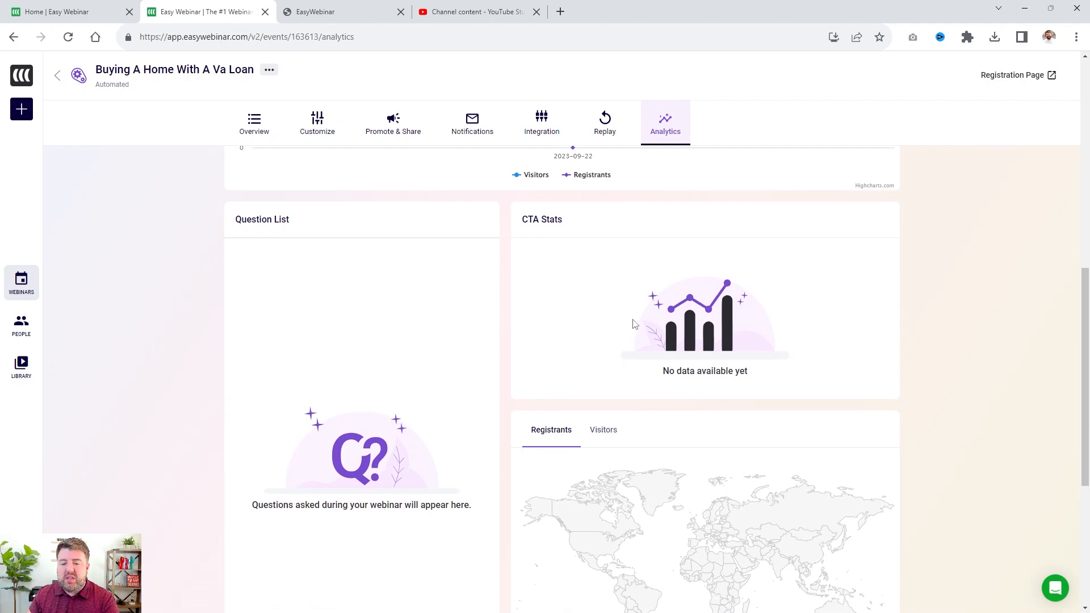
{"action": "scroll", "coordinate": [628, 304], "scroll_direction": "down", "scroll_amount": 2}
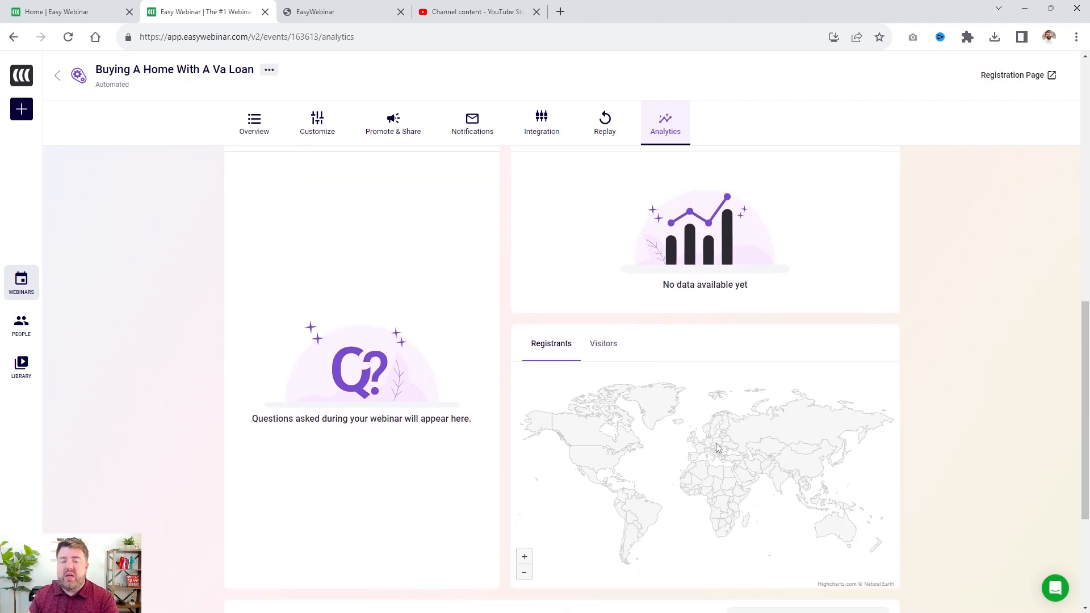
{"action": "scroll", "coordinate": [936, 397], "scroll_direction": "up", "scroll_amount": 3}
{"action": "scroll", "coordinate": [939, 399], "scroll_direction": "up", "scroll_amount": 7}
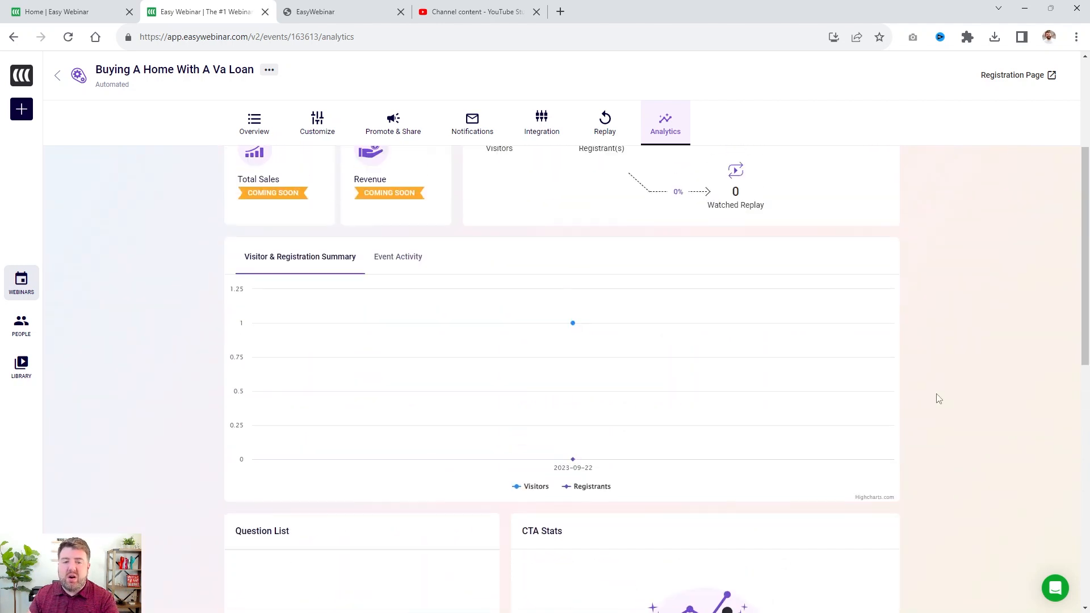
{"action": "scroll", "coordinate": [764, 328], "scroll_direction": "up", "scroll_amount": 1}
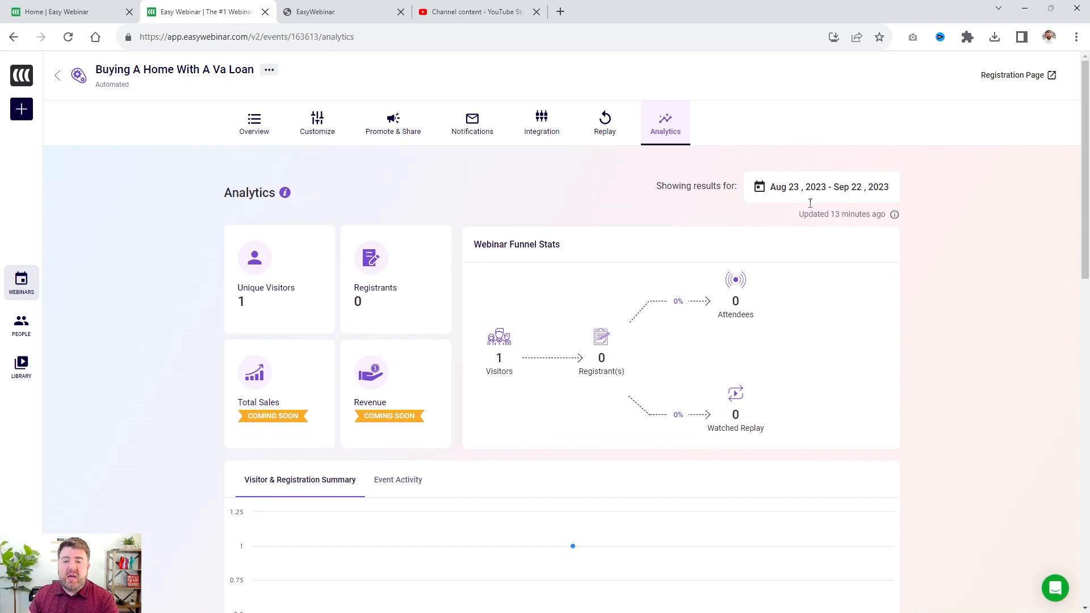
Examine the date range calendar for the analytics results, close it without changing the range, and look over the statistics again
{"action": "left_click", "coordinate": [788, 186]}
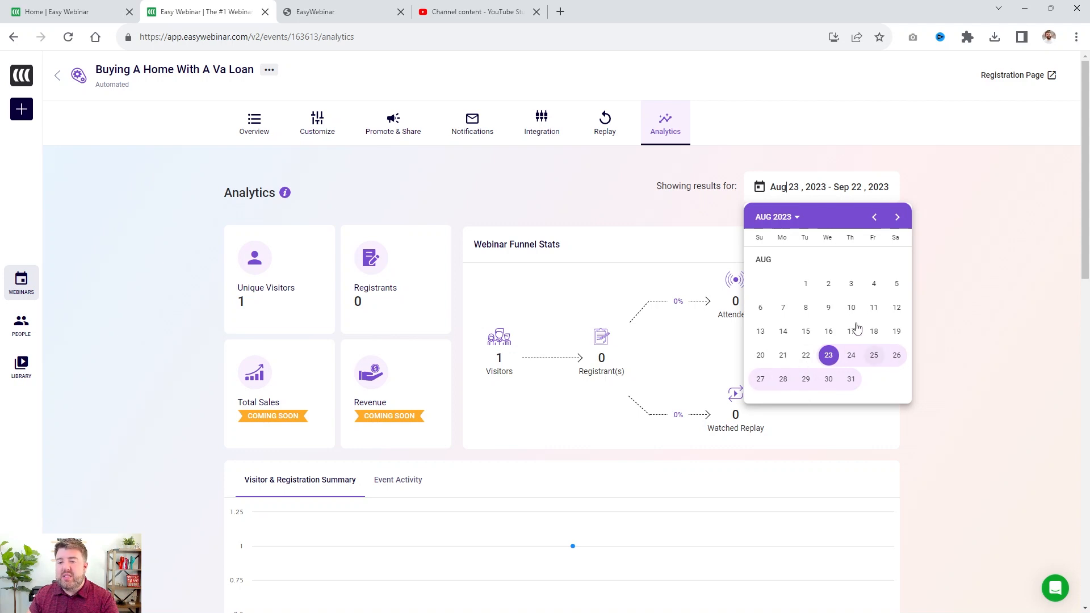
{"action": "left_click", "coordinate": [925, 208]}
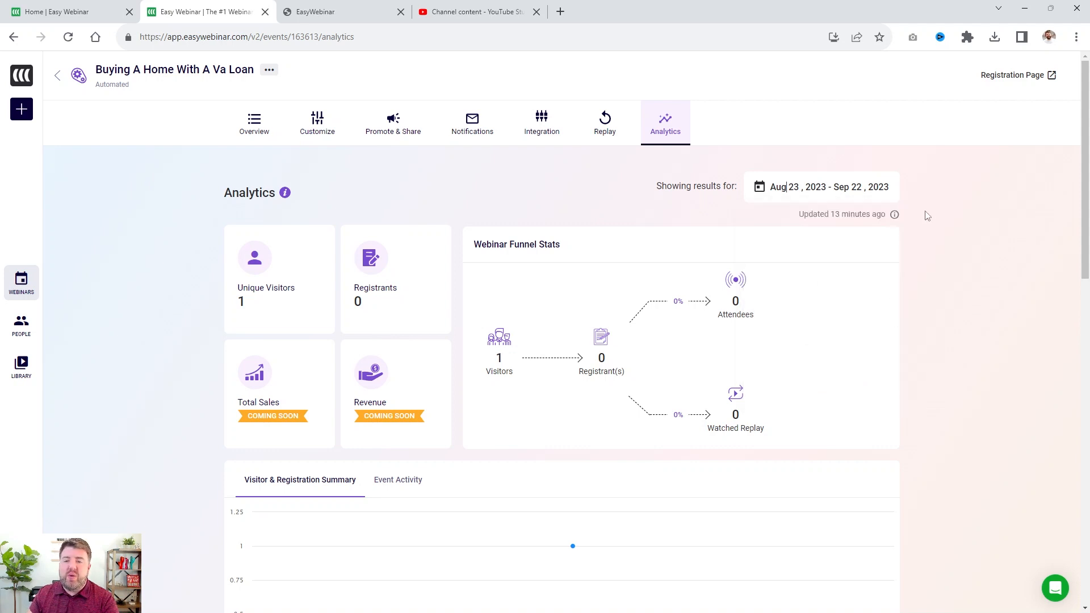
{"action": "scroll", "coordinate": [919, 361], "scroll_direction": "down", "scroll_amount": 2}
{"action": "scroll", "coordinate": [918, 360], "scroll_direction": "down", "scroll_amount": 3}
{"action": "scroll", "coordinate": [919, 360], "scroll_direction": "up", "scroll_amount": 6}
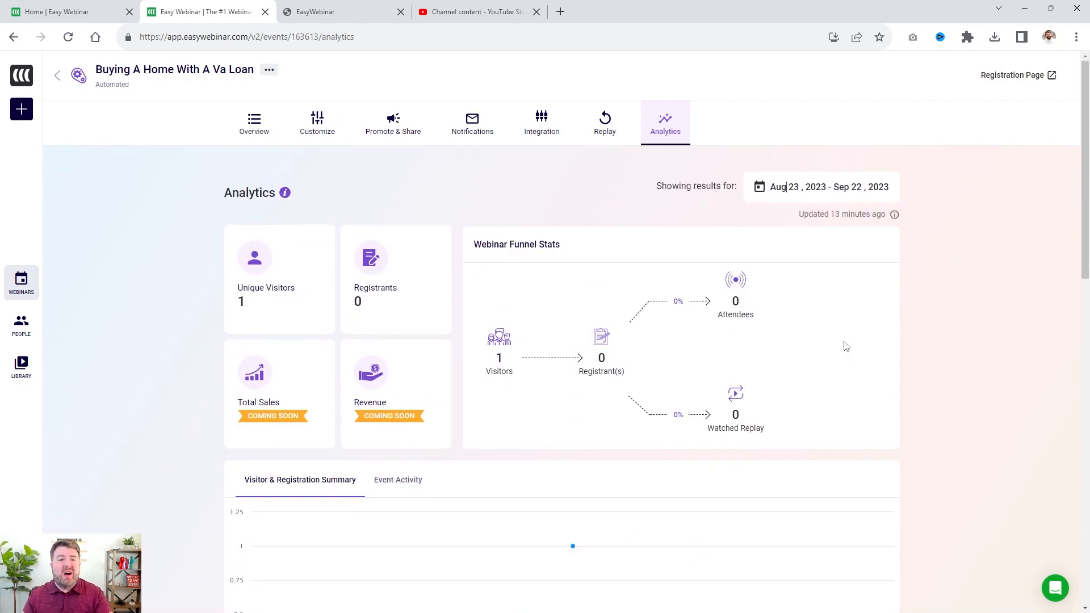
Highlight the Embeddable Registration Widget's embed code on the webinar's Promote & Share page
{"action": "left_click", "coordinate": [410, 128]}
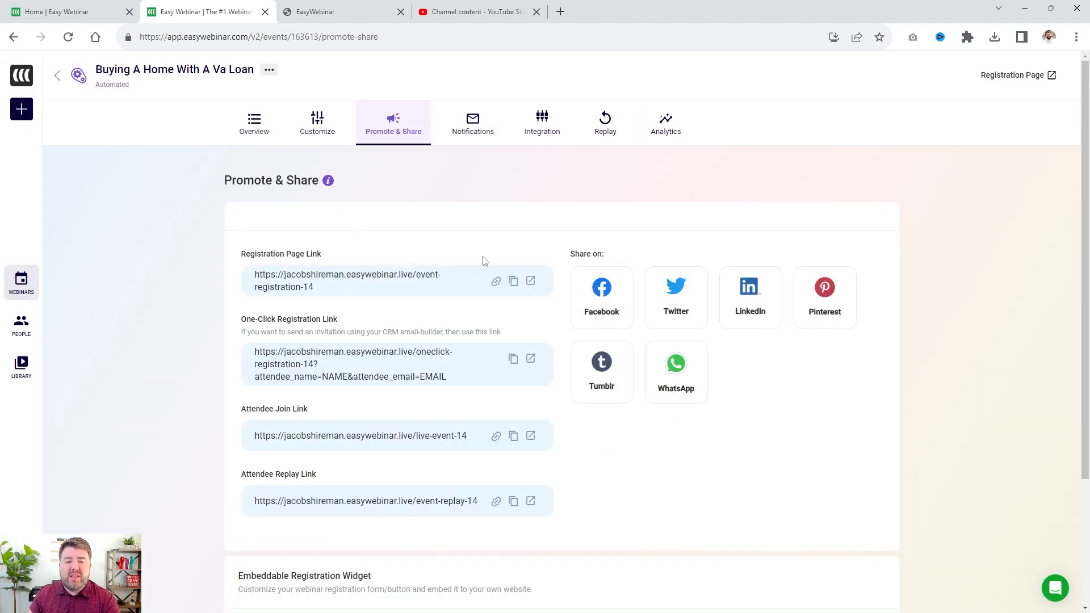
{"action": "scroll", "coordinate": [539, 325], "scroll_direction": "down", "scroll_amount": 3}
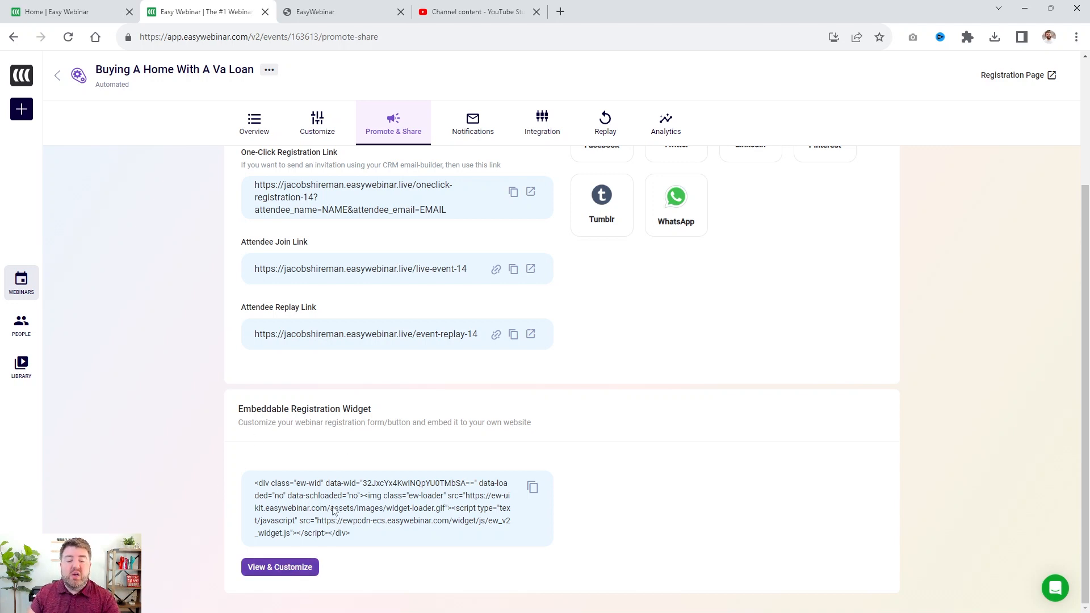
{"action": "left_click_drag", "start_coordinate": [363, 537], "coordinate": [250, 487]}
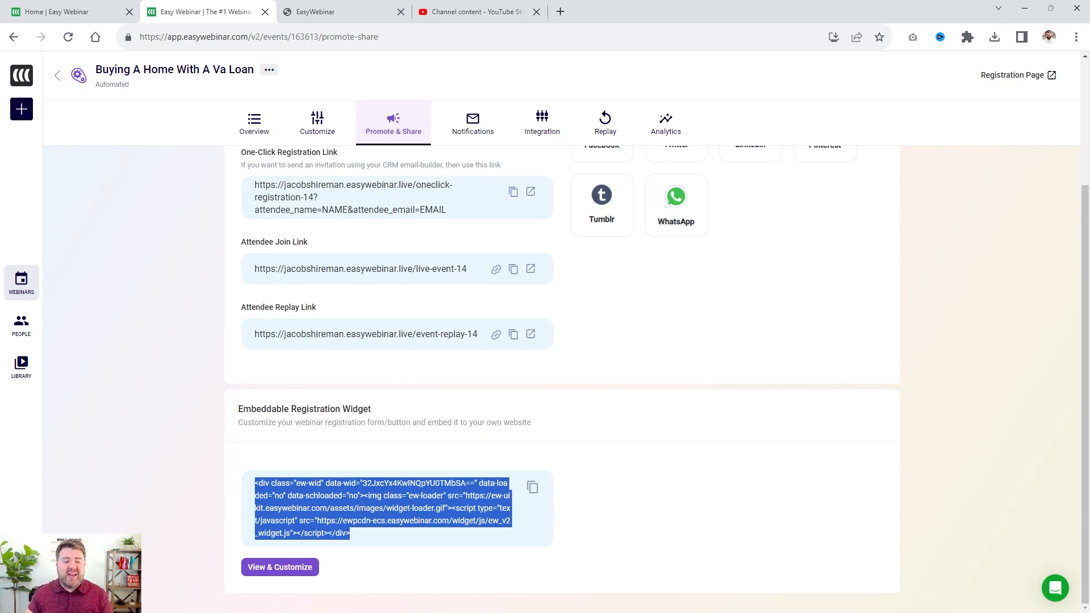
Open the embeddable registration widget for customization and set its type to Inline Form Embed
{"action": "left_click", "coordinate": [264, 569]}
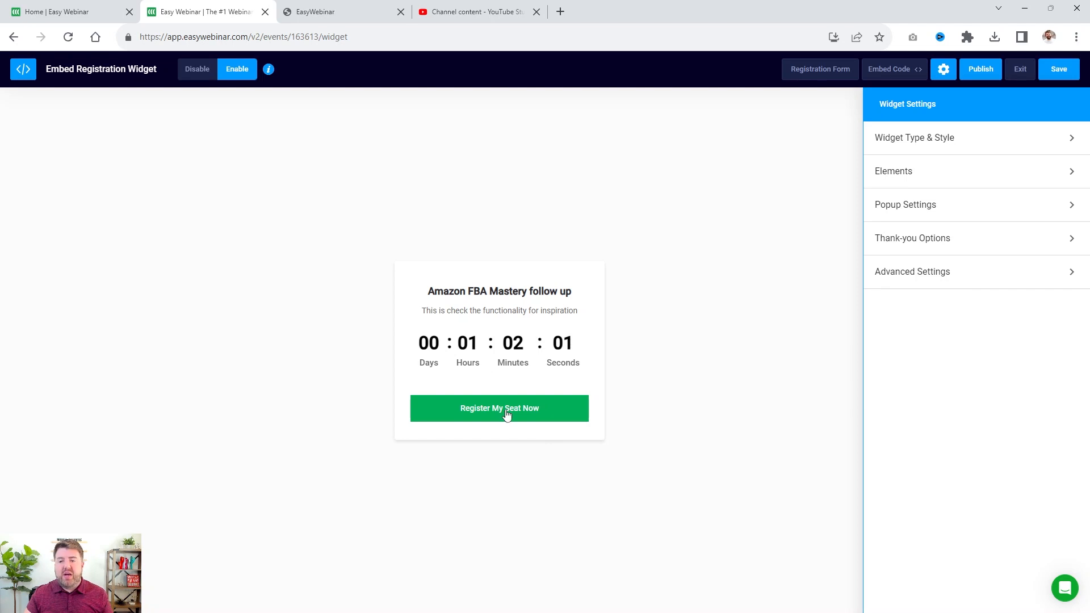
{"action": "left_click", "coordinate": [970, 147]}
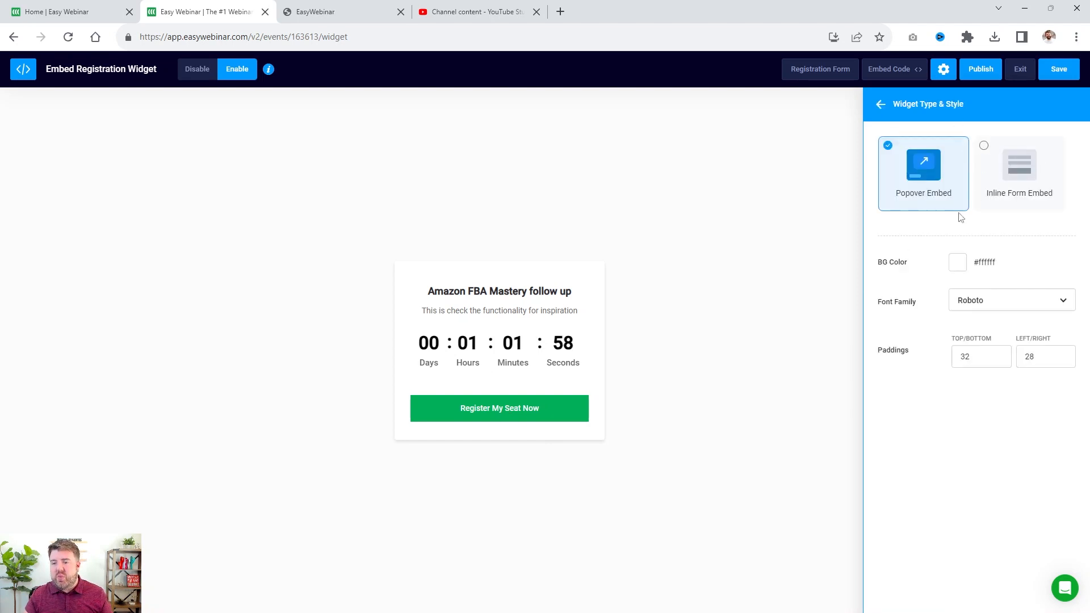
{"action": "left_click", "coordinate": [1014, 164]}
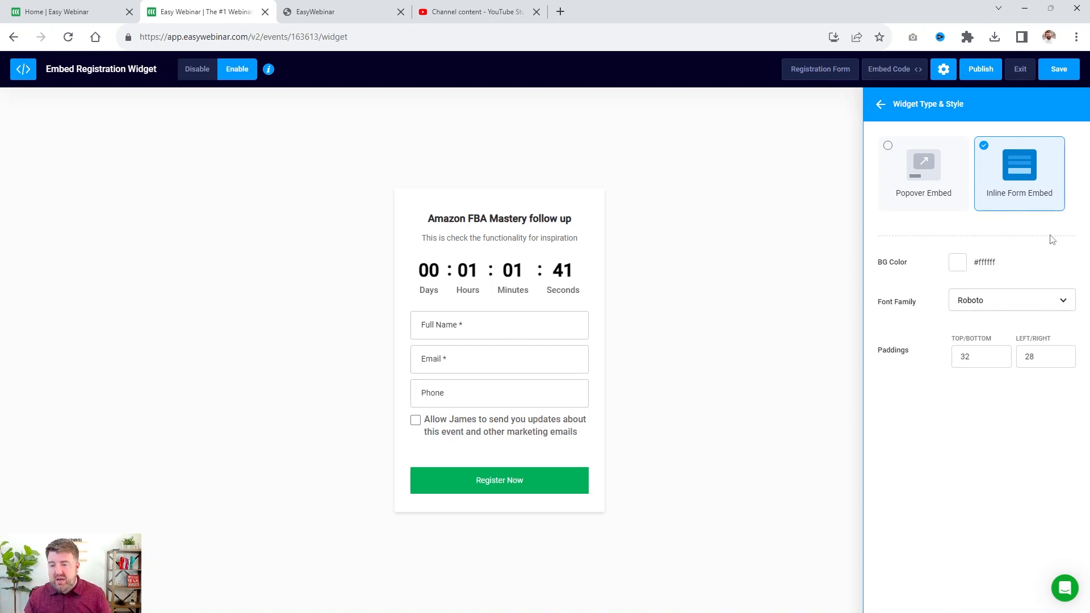
{"action": "left_click", "coordinate": [879, 113]}
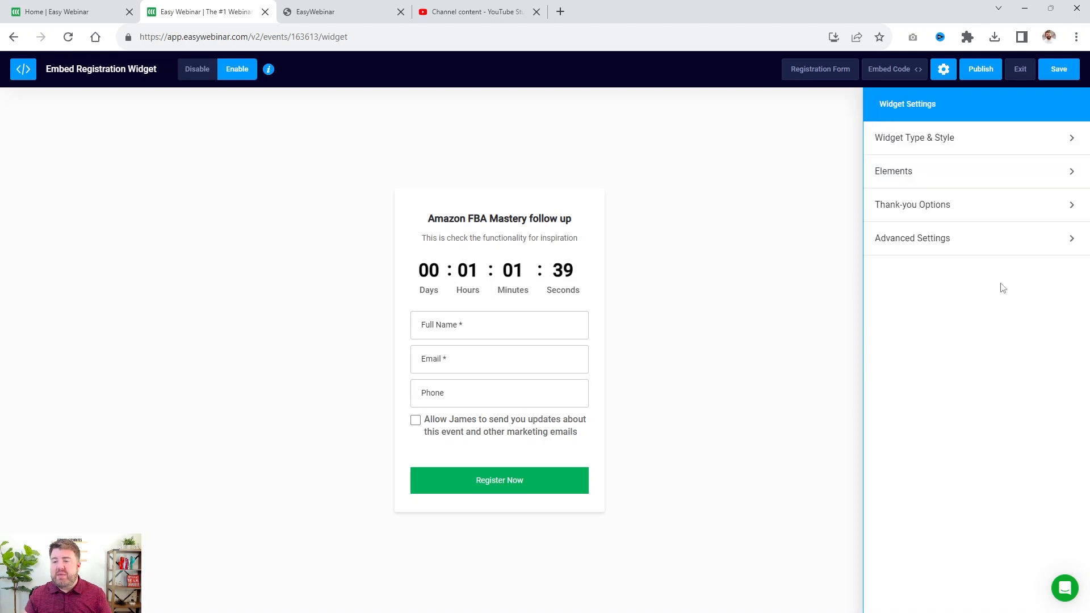
Review the registration widget's Thank-you Options and Advanced Settings, and save the widget
{"action": "left_click", "coordinate": [966, 175]}
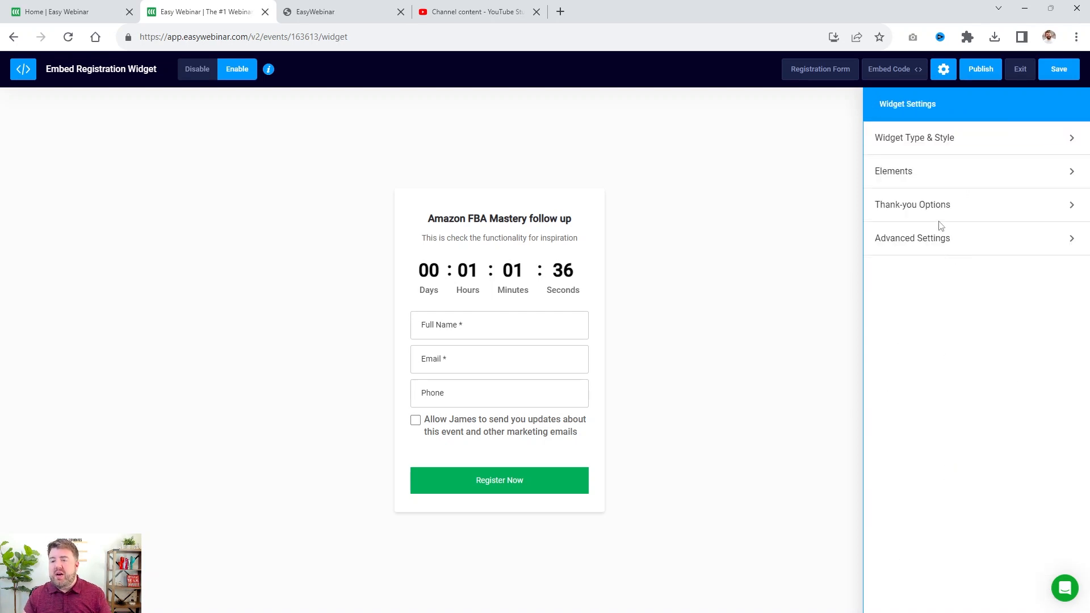
{"action": "left_click", "coordinate": [940, 209]}
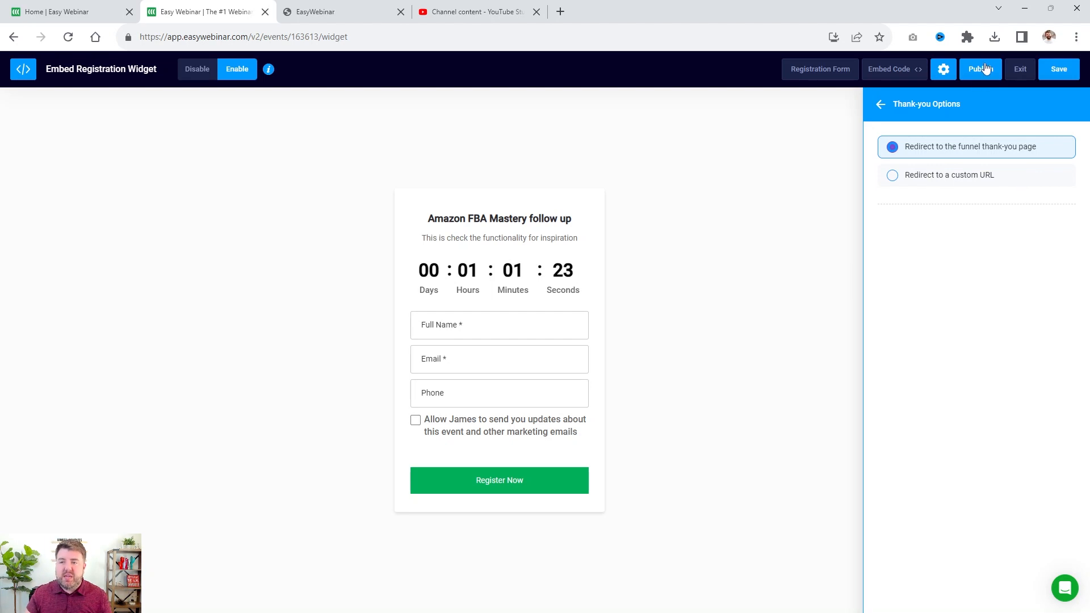
{"action": "left_click", "coordinate": [881, 104]}
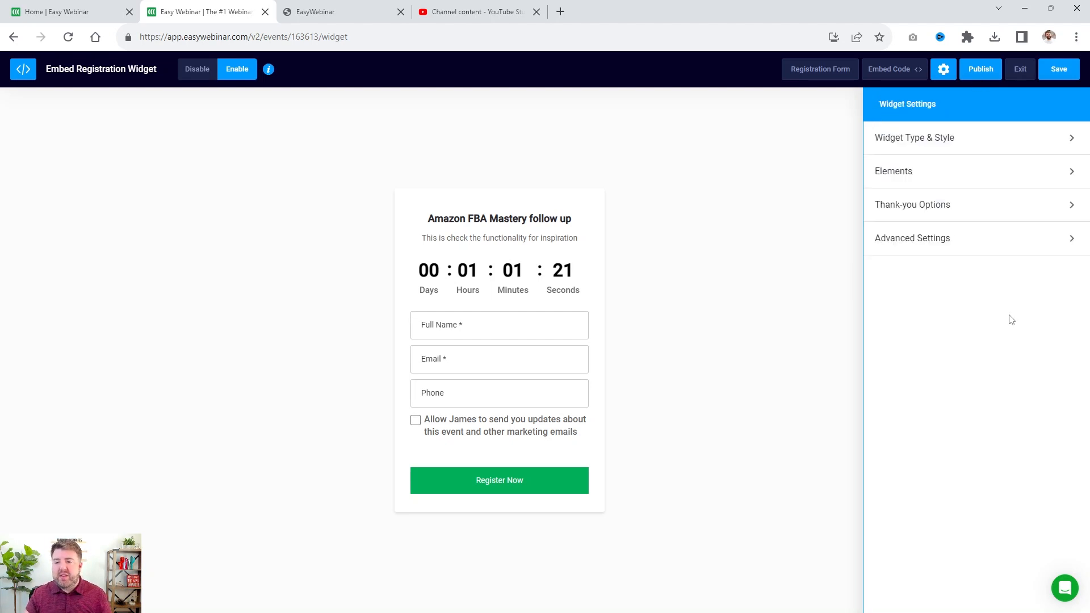
{"action": "left_click", "coordinate": [966, 239]}
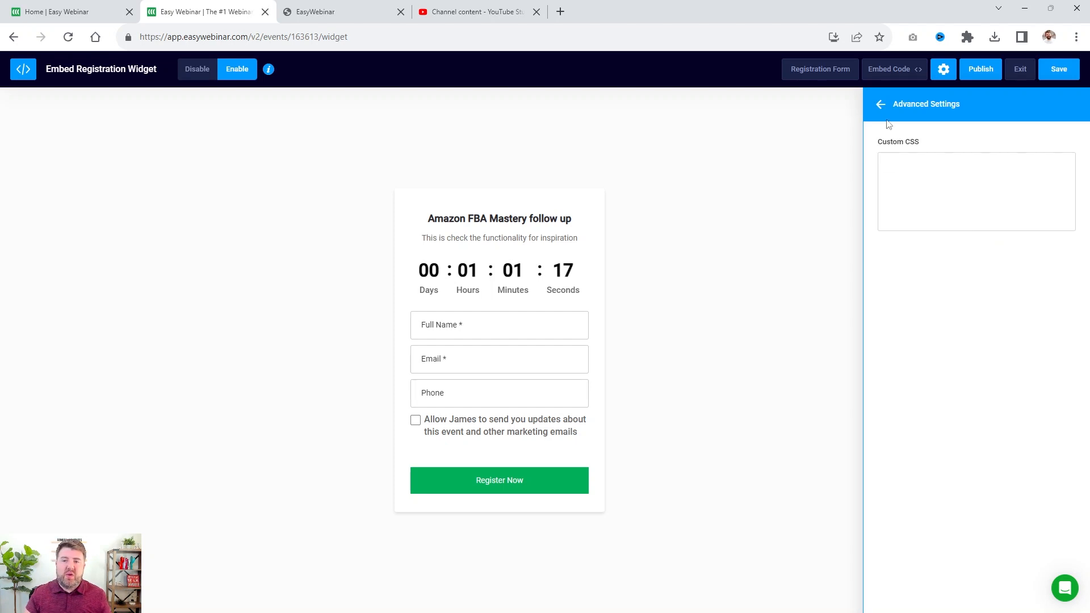
{"action": "left_click", "coordinate": [878, 104]}
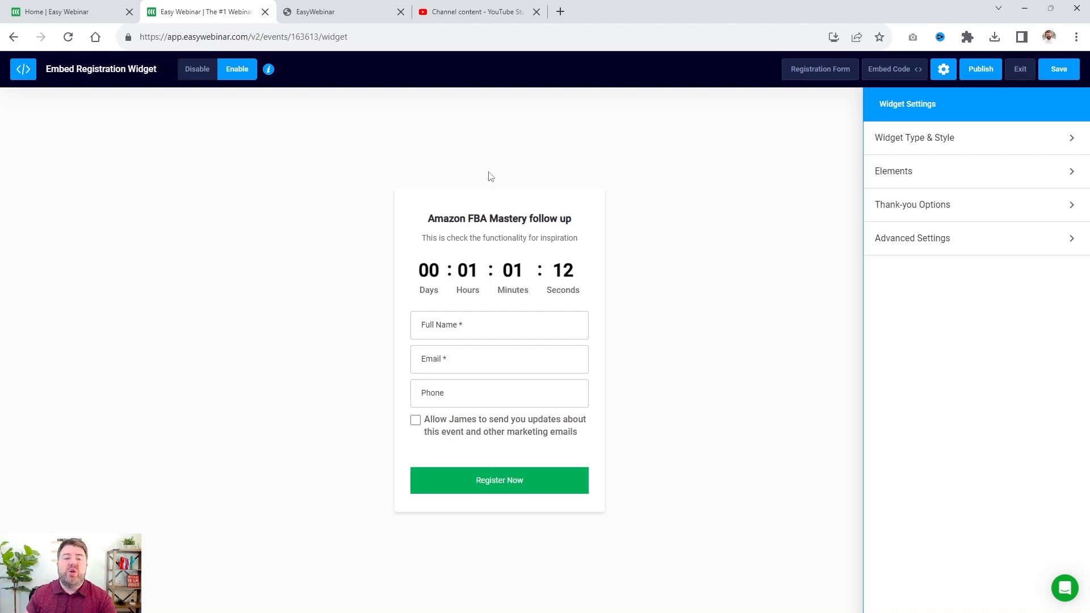
{"action": "left_click", "coordinate": [1048, 75]}
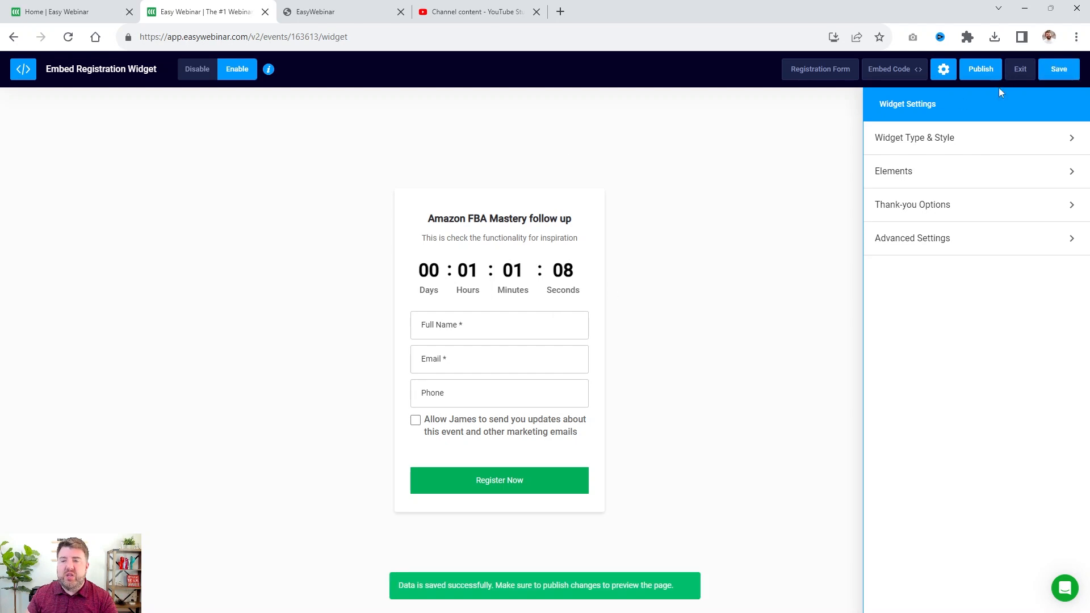